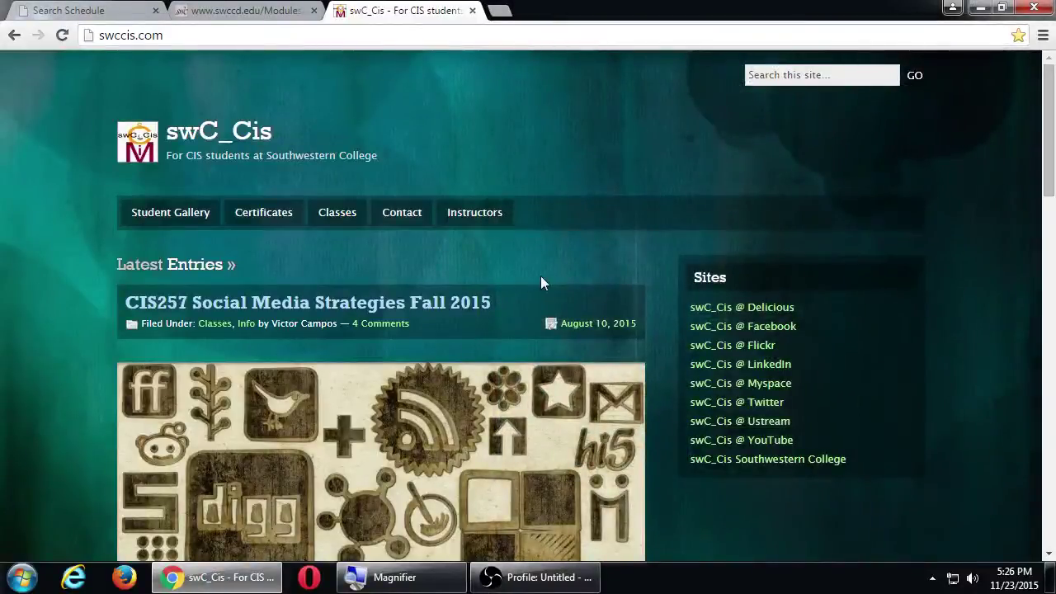
scroll(35, 271, down, 8)
scroll(36, 269, up, 8)
key(super+plus)
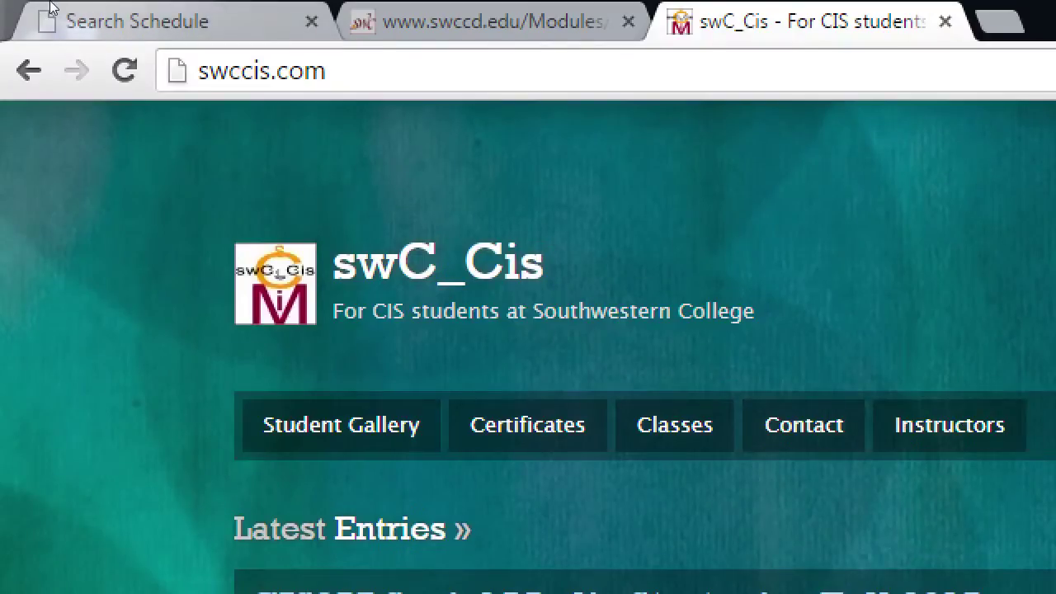
middle_click(51, 9)
middle_click(51, 19)
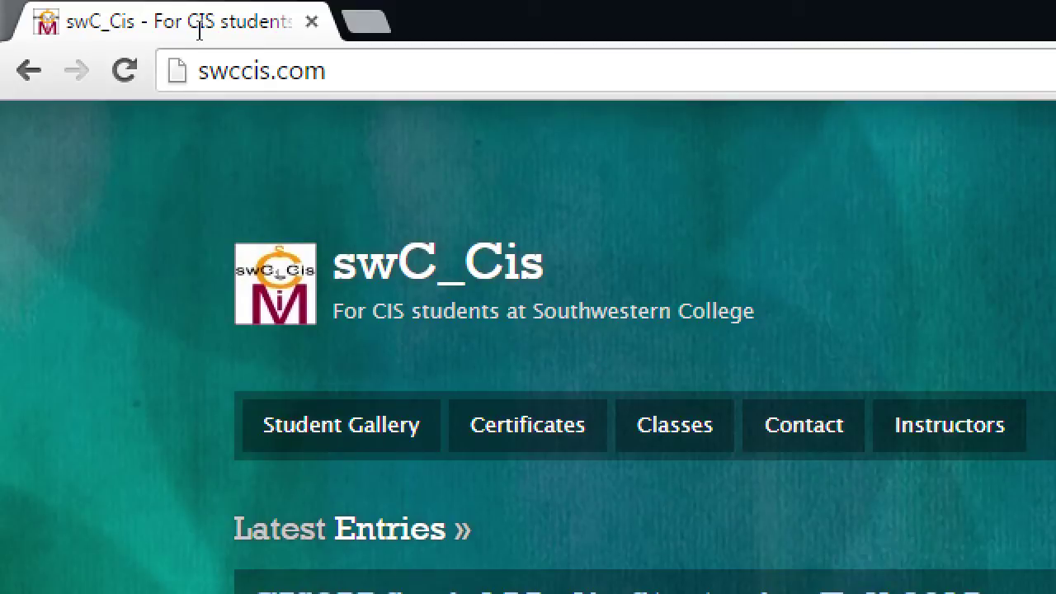
Load wordpress.com in the current browser window.
click(195, 43)
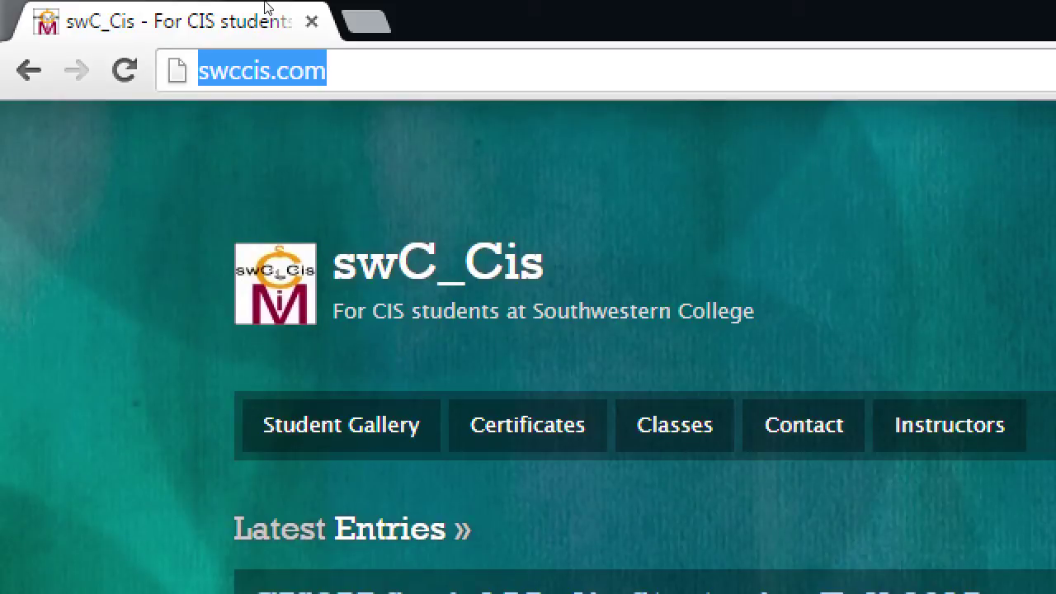
text(wordpress.com)
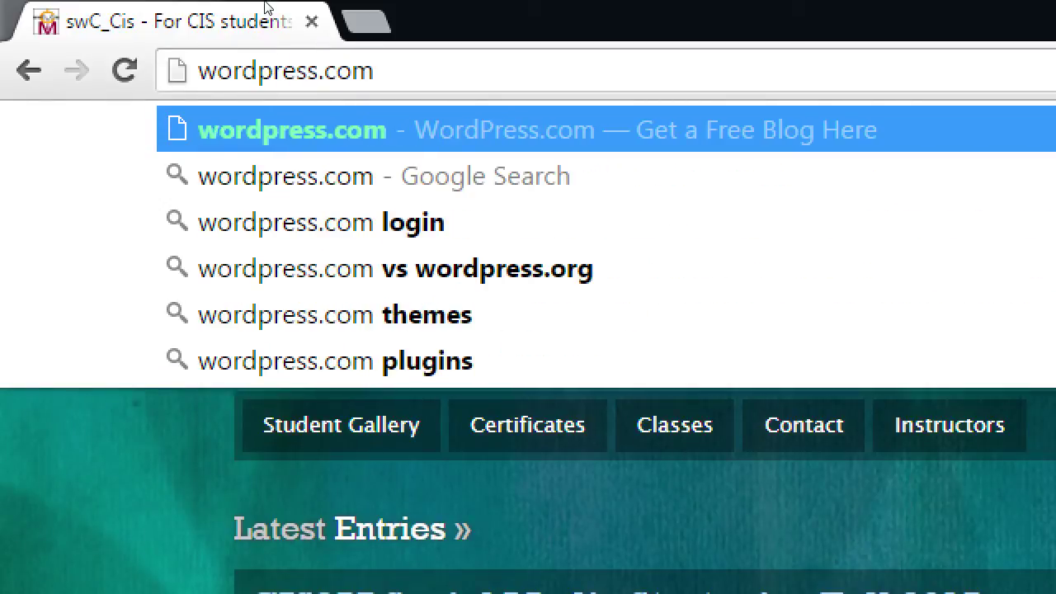
key(Return)
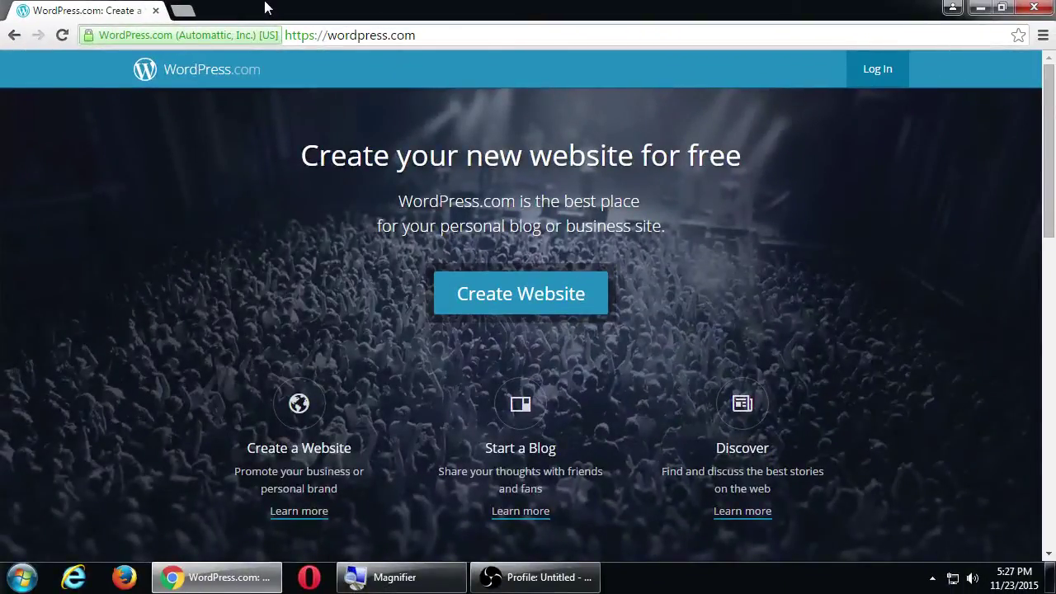
Open wordpress.org in a second window, snapped right, with WordPress.com snapped left.
key(ctrl+n)
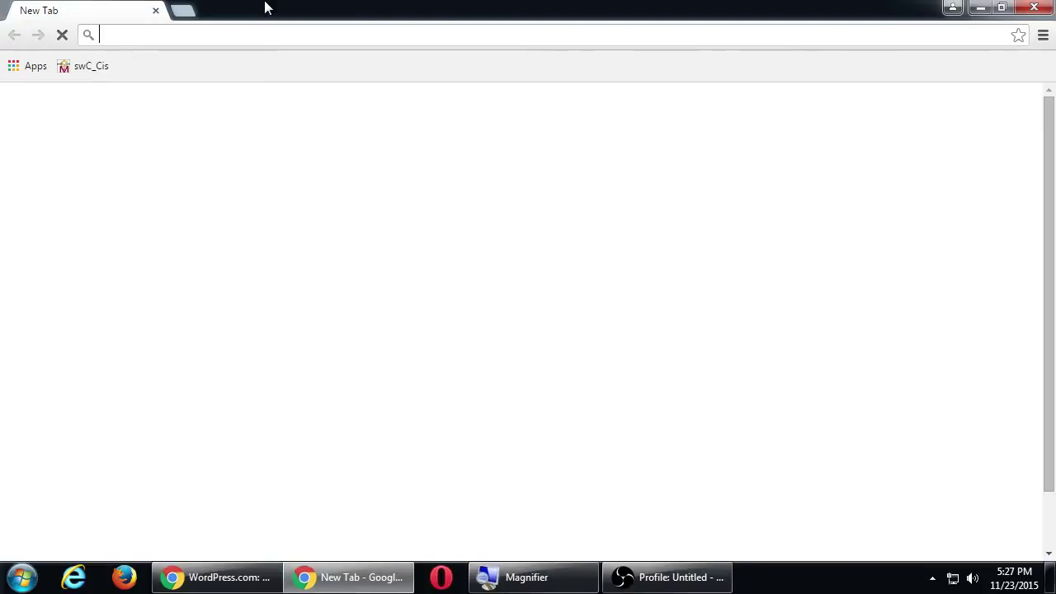
key(super+Right)
text(wordpress.org)
key(Return)
click(256, 8)
key(super+Left)
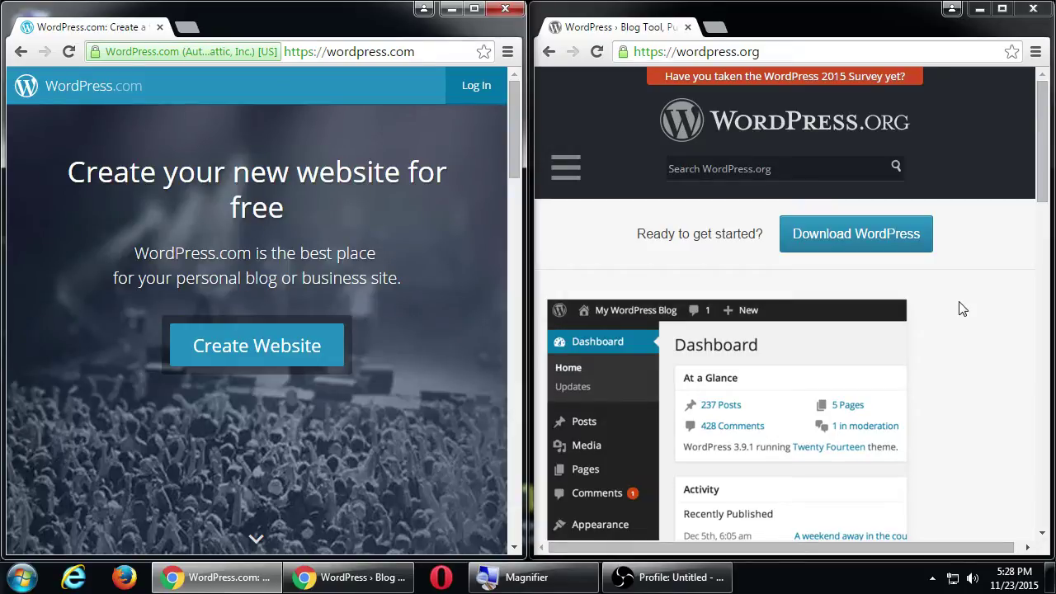
Try victorsbakery.com and victorsbakery.wordpress.com addresses in a new tab, then close that tab.
key(ctrl+t)
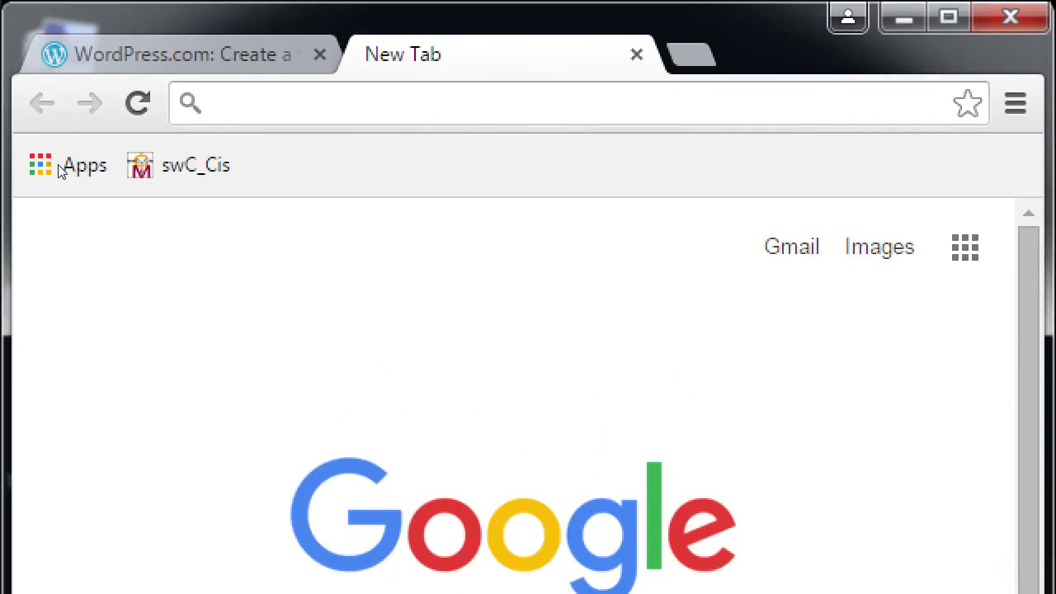
text(victorsbakery.com)
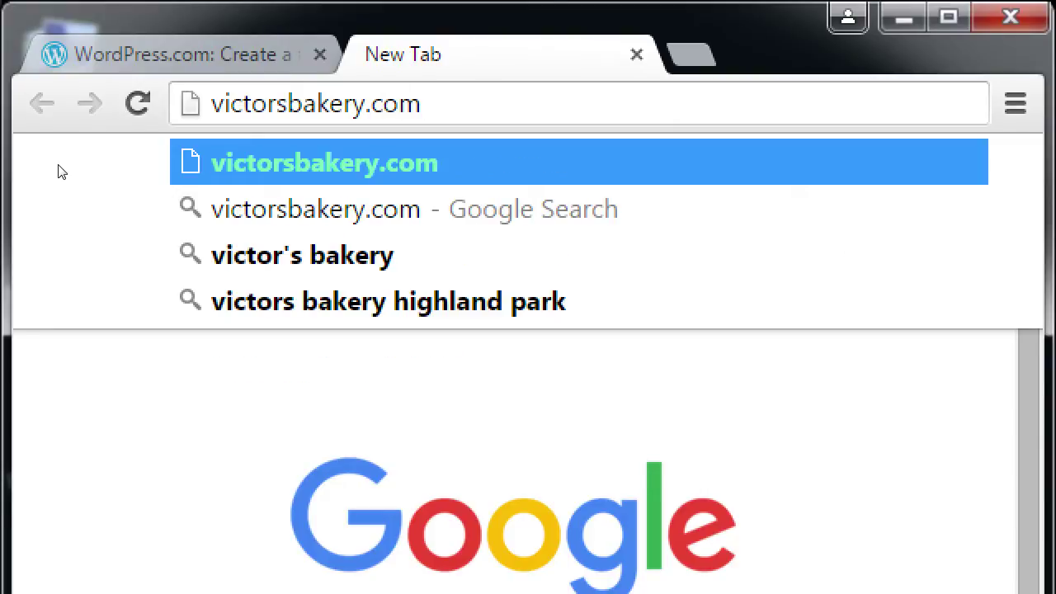
key(ctrl+shift+Left)
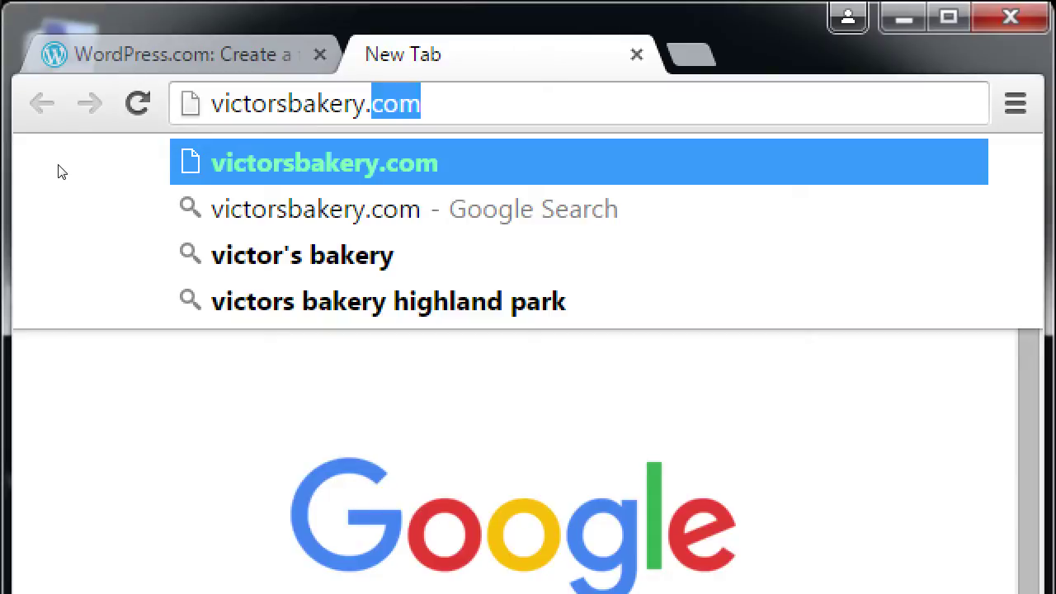
text(wordpress.com)
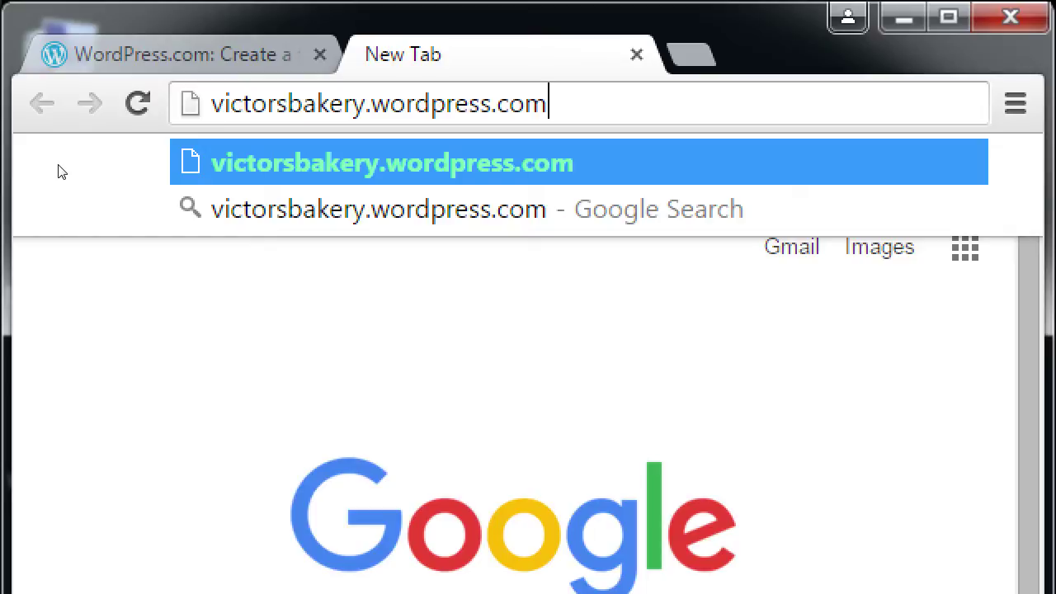
key(Left)
key(Left)
key(Left)
key(Left)
key(ctrl+BackSpace)
key(BackSpace)
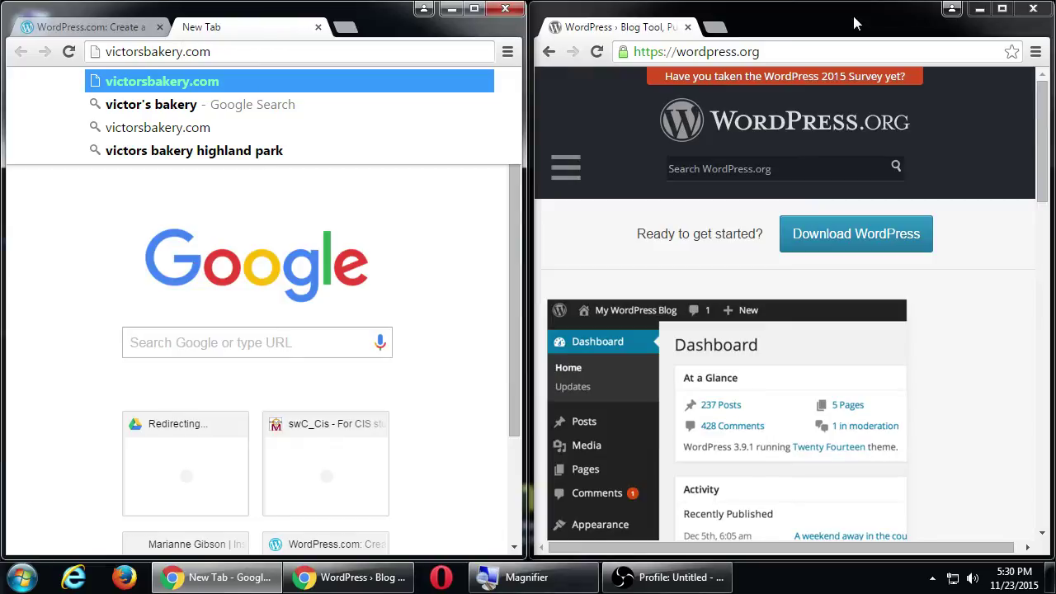
click(318, 28)
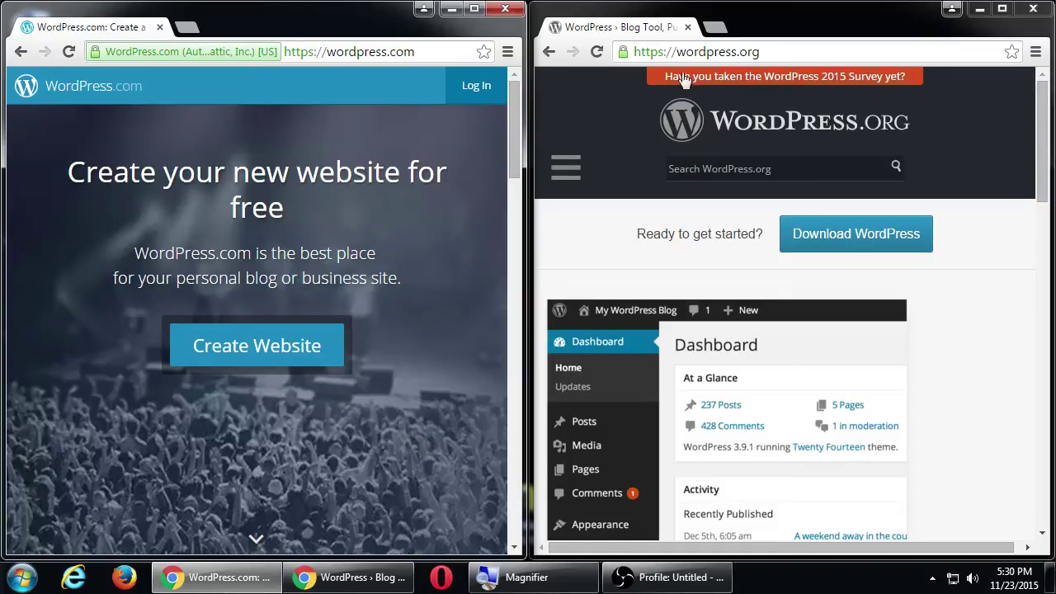
Close the wordpress.org window, maximize WordPress.com, and start creating a new website.
click(1033, 8)
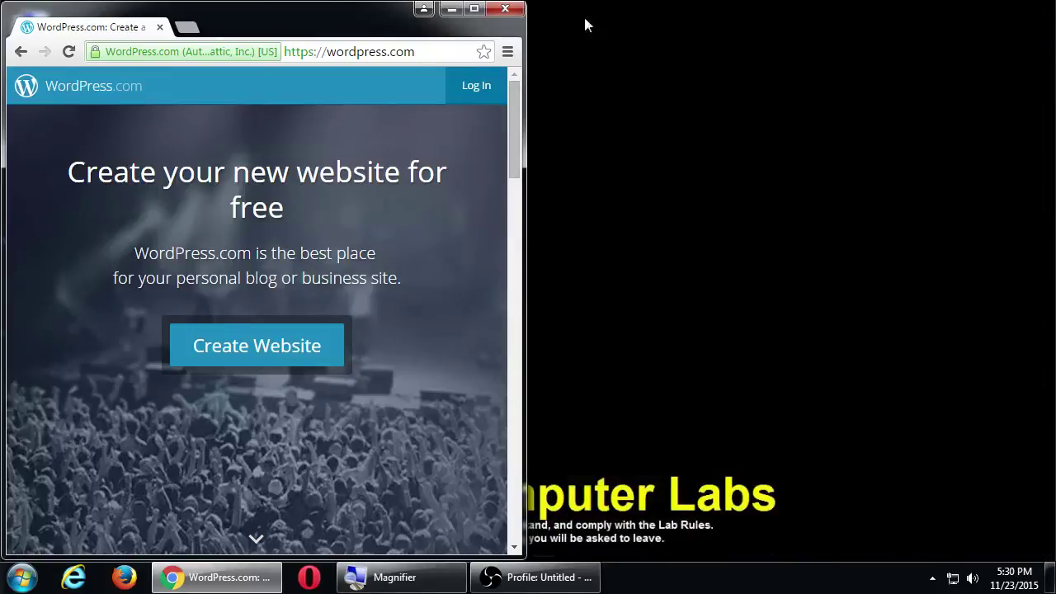
click(475, 8)
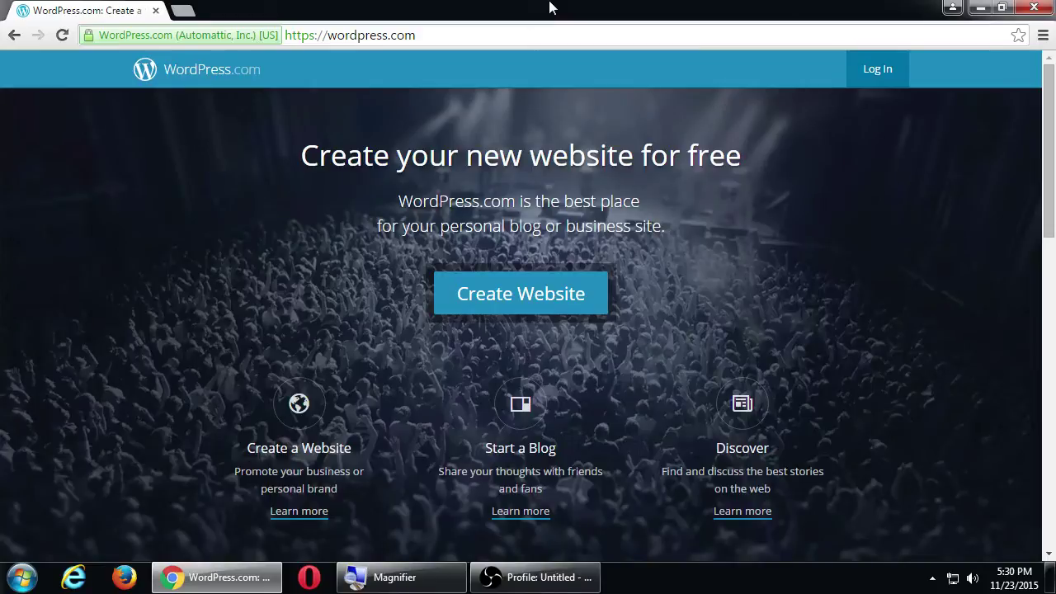
click(560, 298)
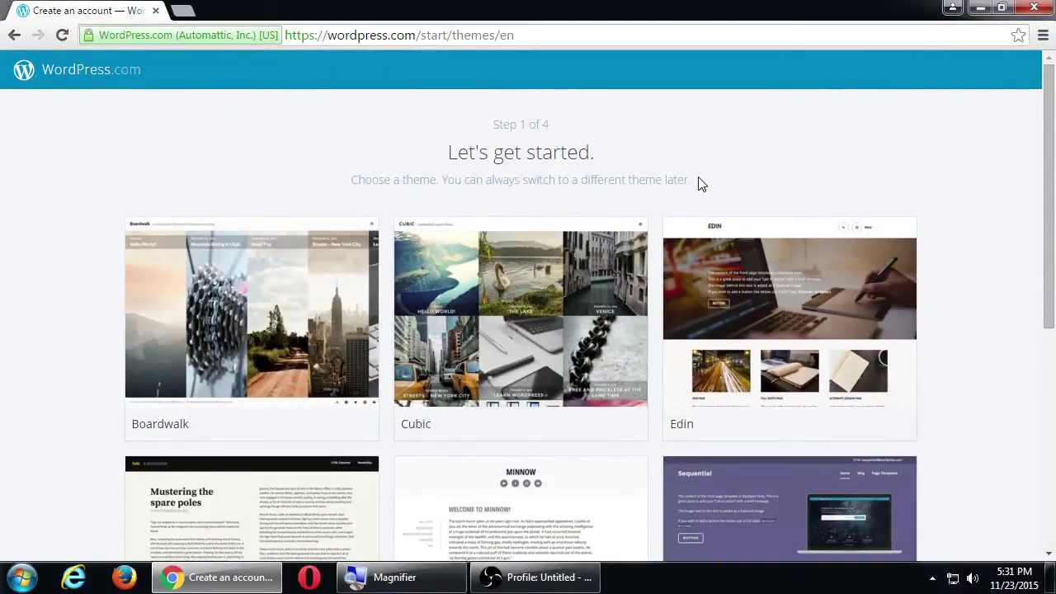
Browse the theme cards, including Boardwalk, Cubic, Edin, Cols, Minnow and Sequential.
scroll(29, 362, down, 2)
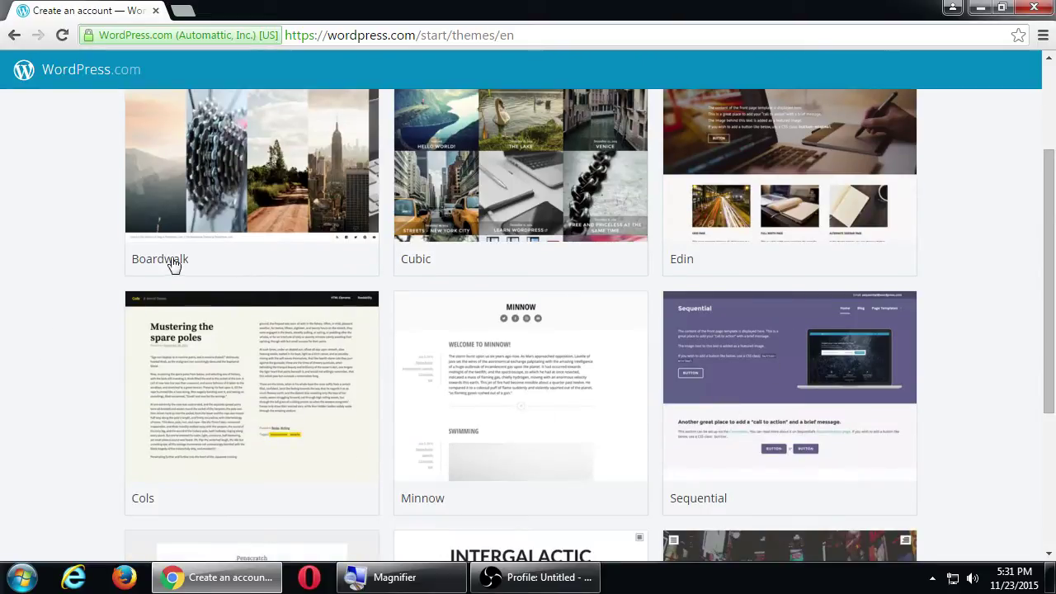
scroll(779, 429, down, 3)
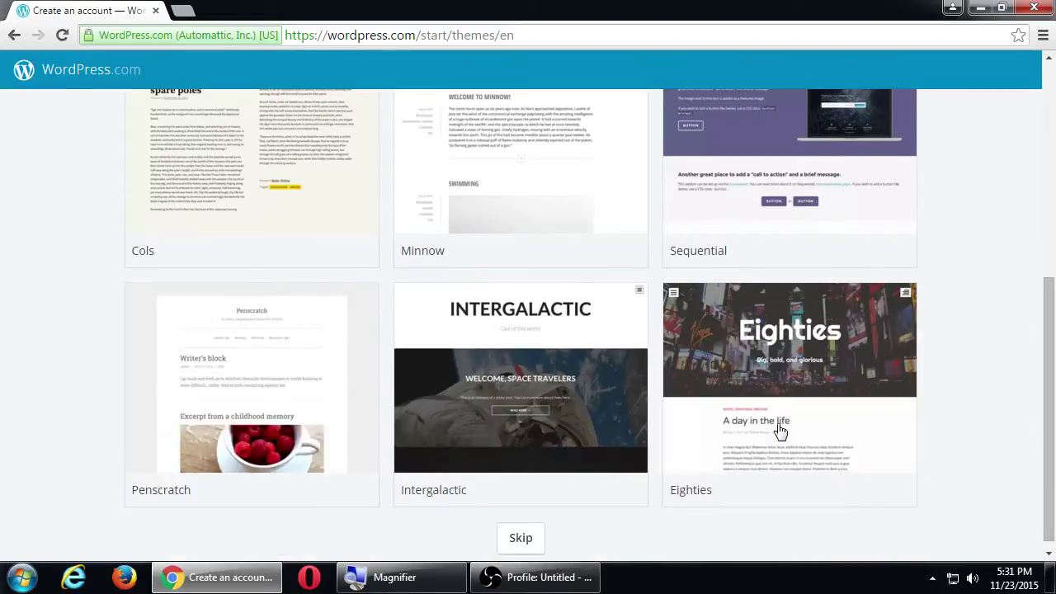
scroll(681, 419, down, 1)
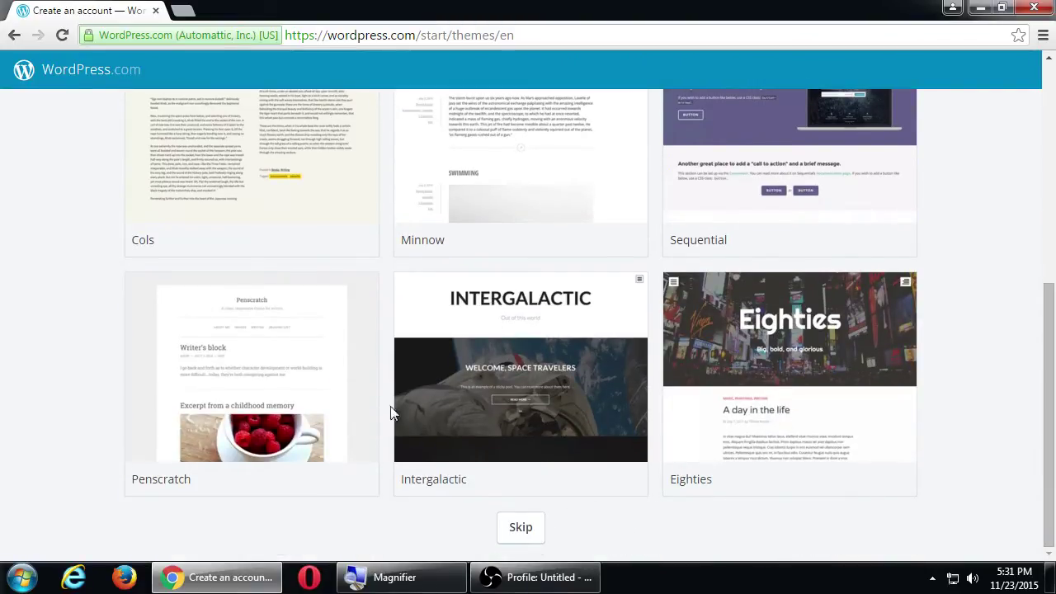
scroll(582, 417, up, 4)
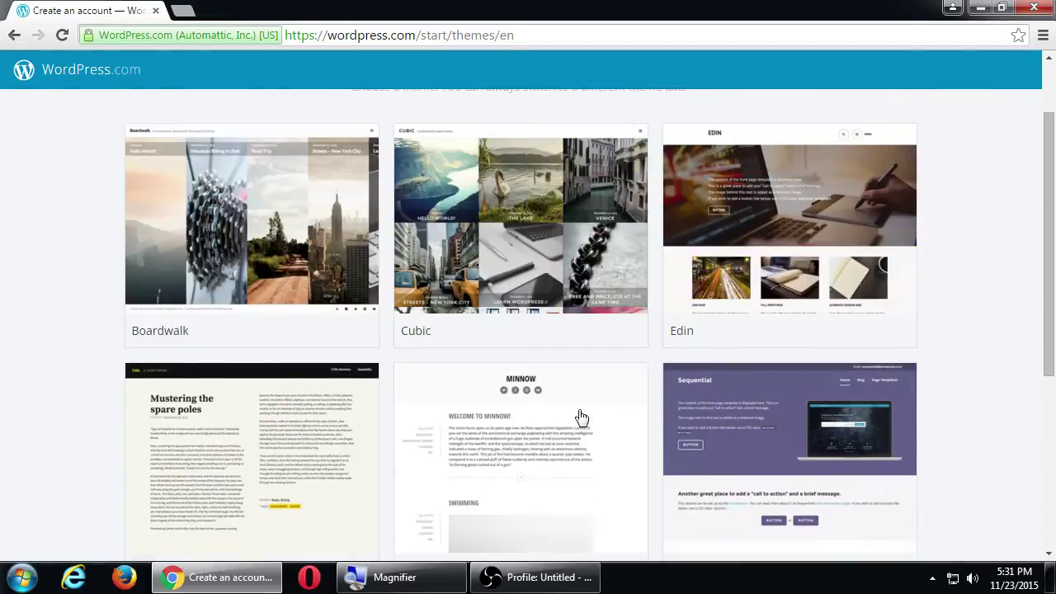
scroll(582, 417, up, 1)
scroll(582, 417, down, 3)
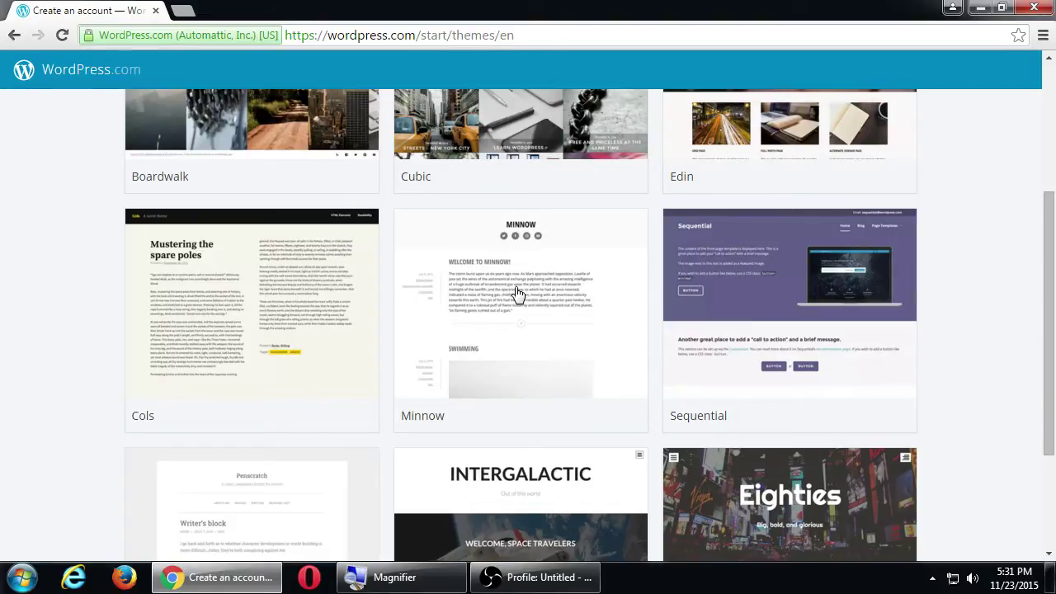
Pick the Minnow theme to reach the 'Let's find a domain' step.
click(518, 293)
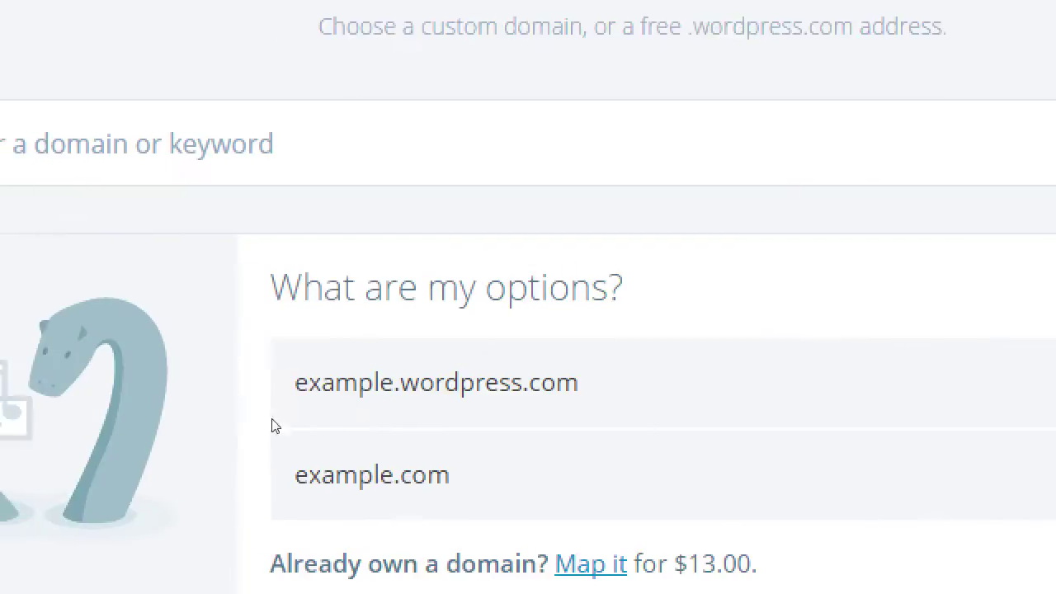
drag(437, 414, 352, 415)
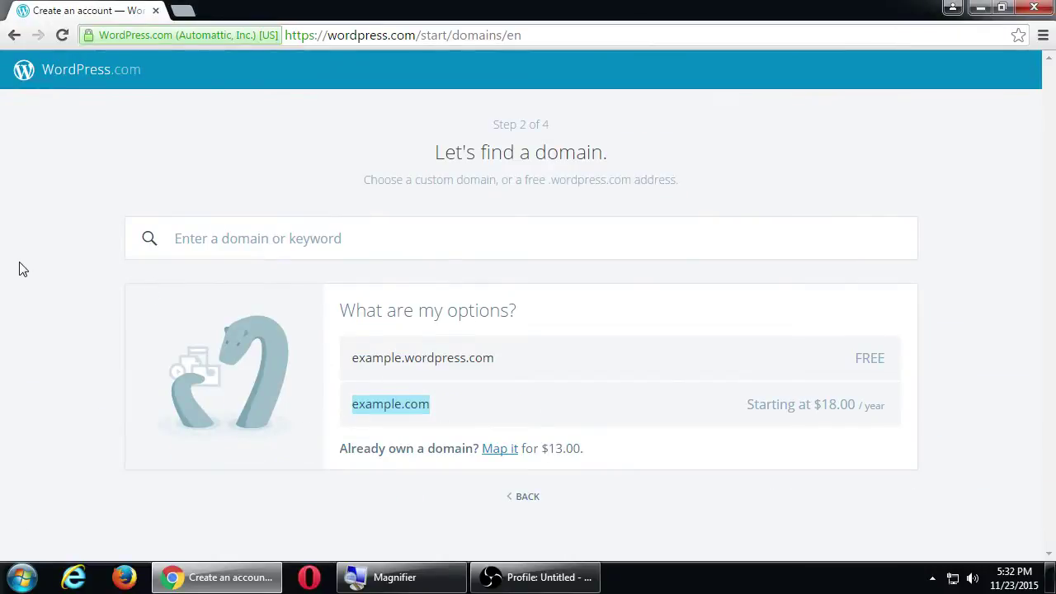
click(21, 268)
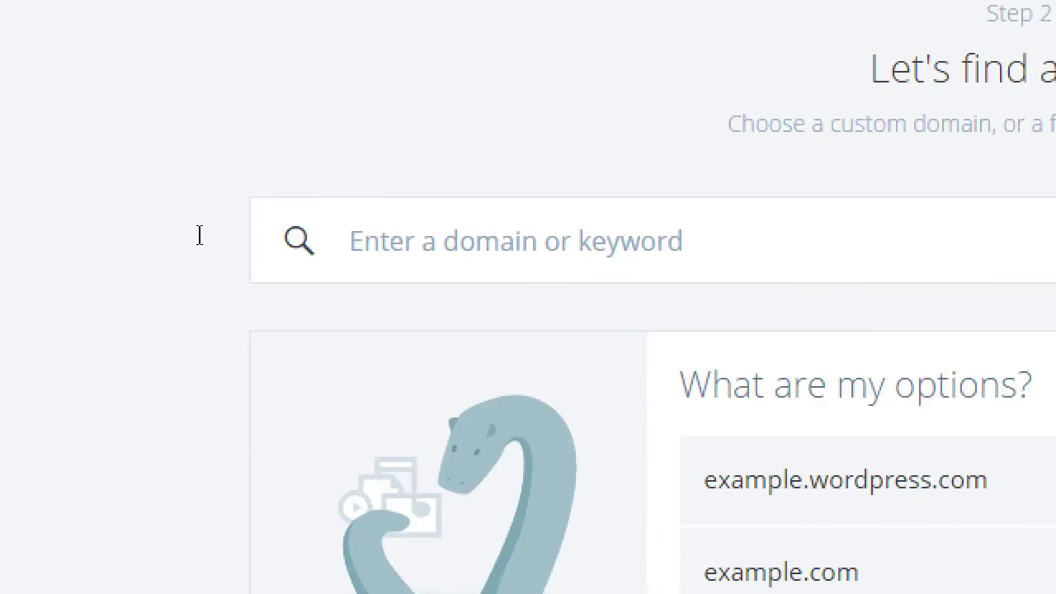
Search victorsbakery.com and select the free victorsbakerycom.wordpress.com address.
text(victorsbakery)
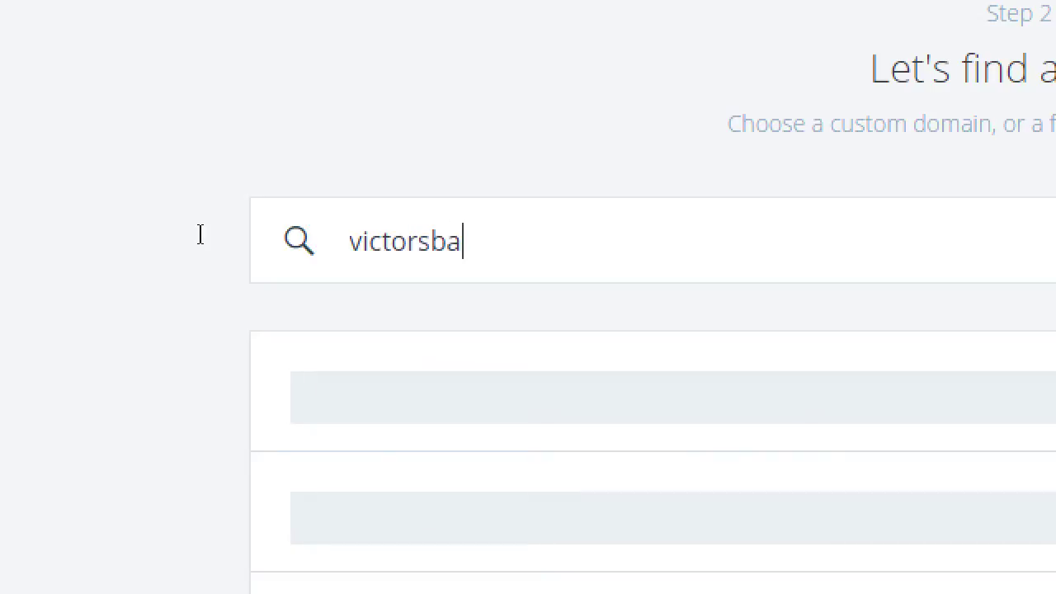
text(.com)
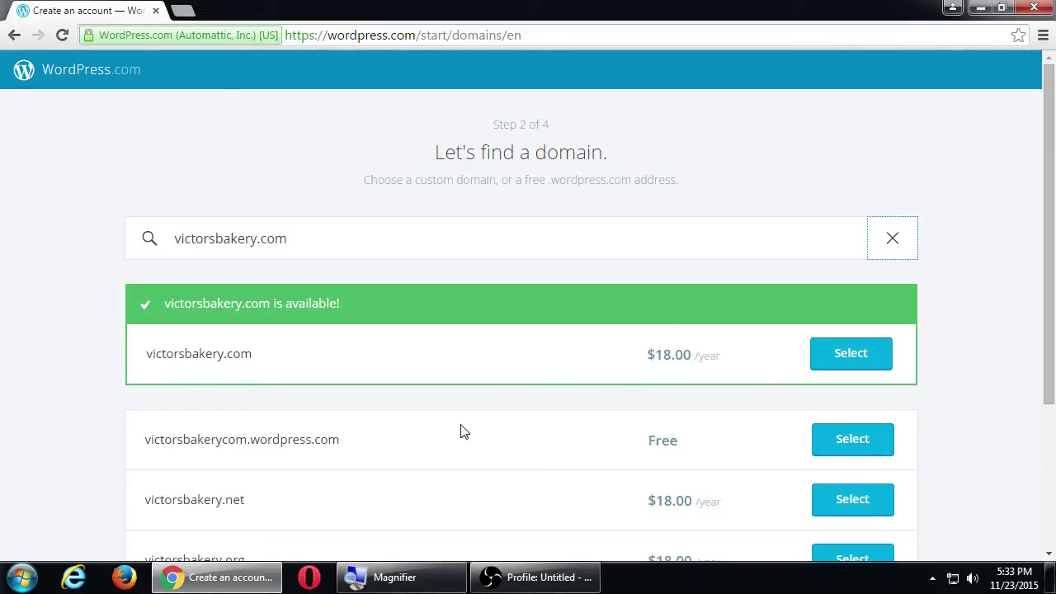
scroll(50, 419, down, 1)
scroll(51, 419, down, 1)
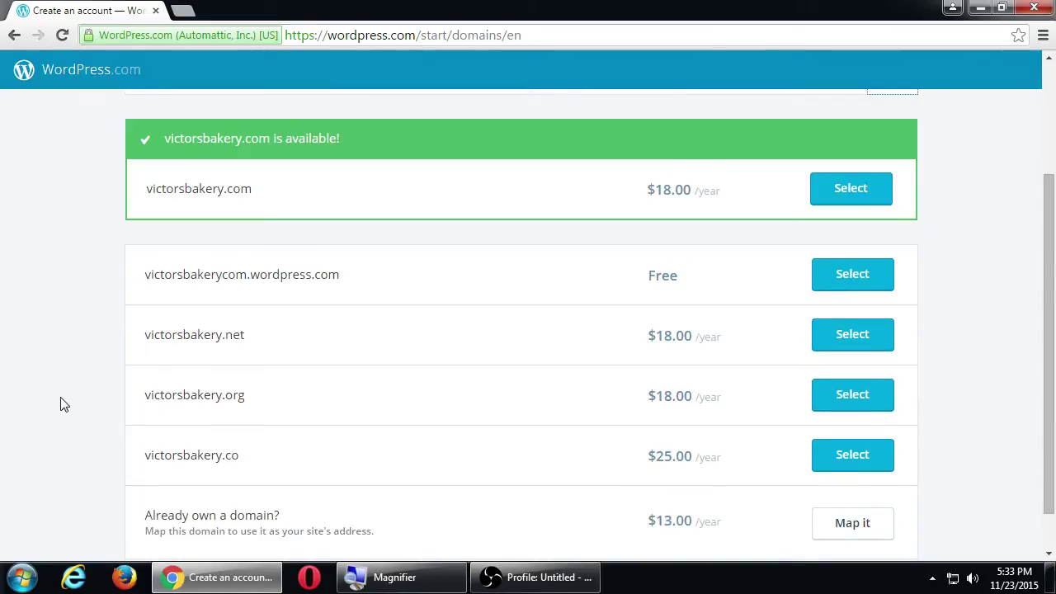
scroll(102, 353, down, 1)
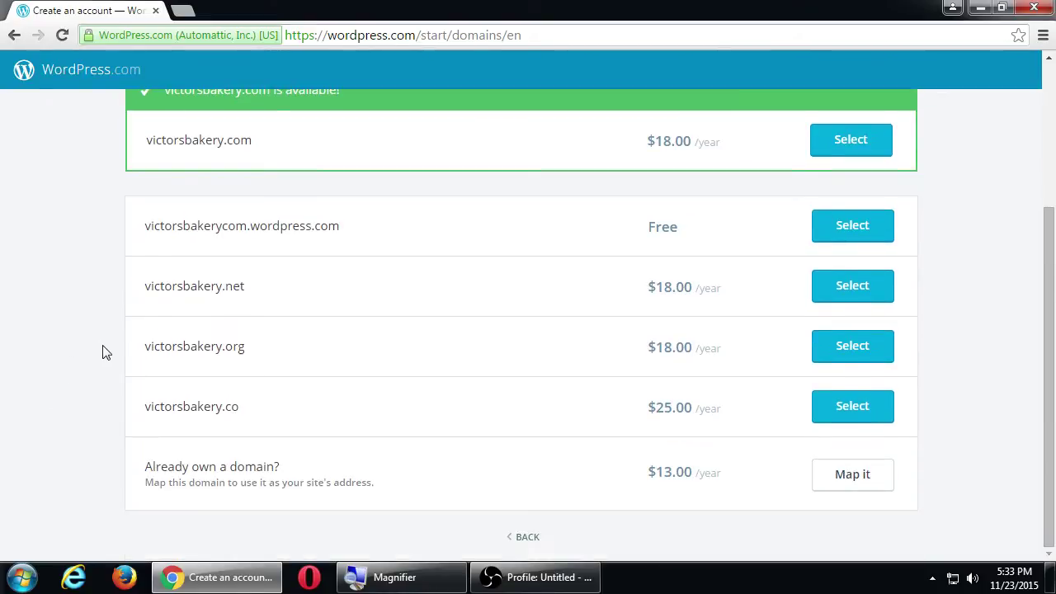
scroll(103, 353, up, 2)
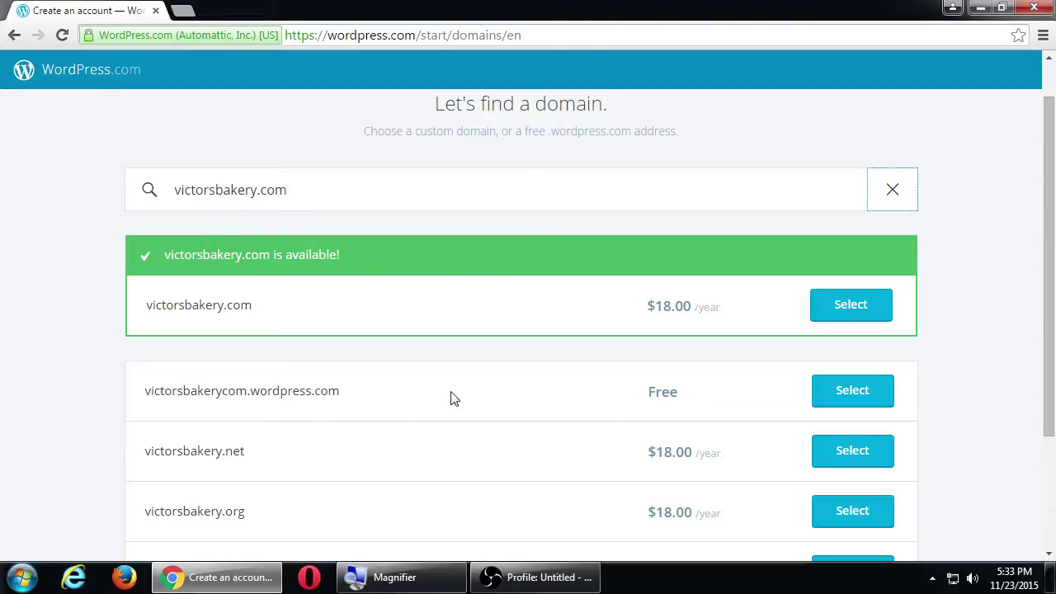
click(863, 400)
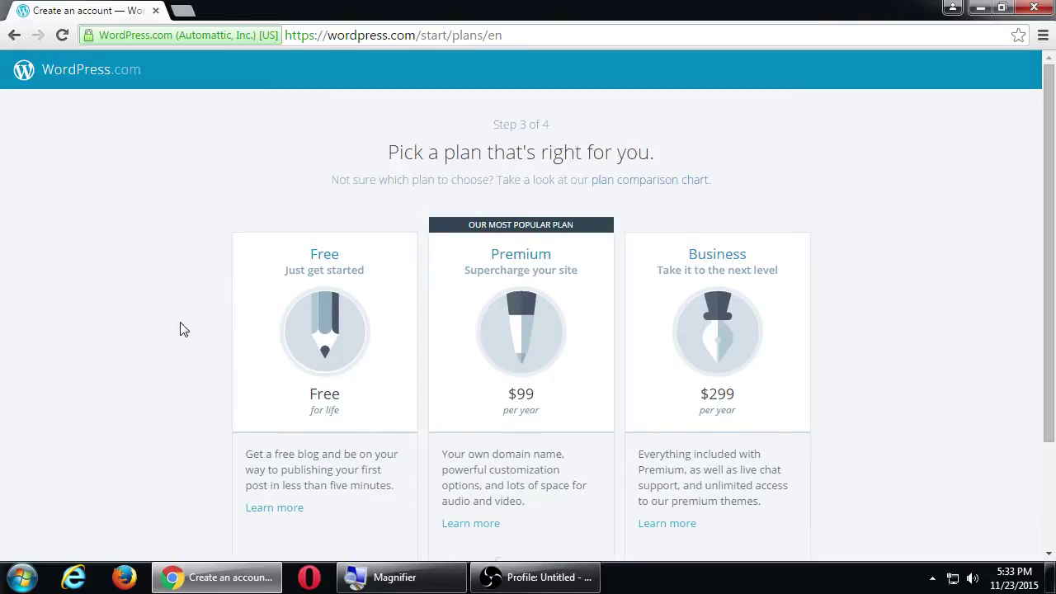
Scroll down to review the Free, Premium and Business plans.
scroll(179, 327, down, 2)
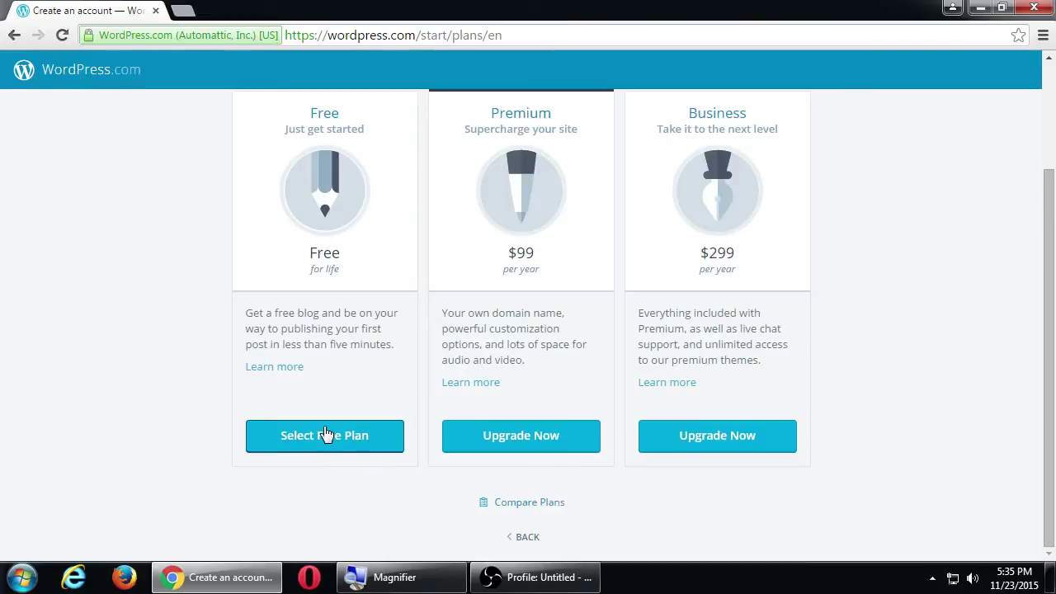
Choose the Free plan, enter the account e-mail address, and try 'admin' as username.
click(326, 435)
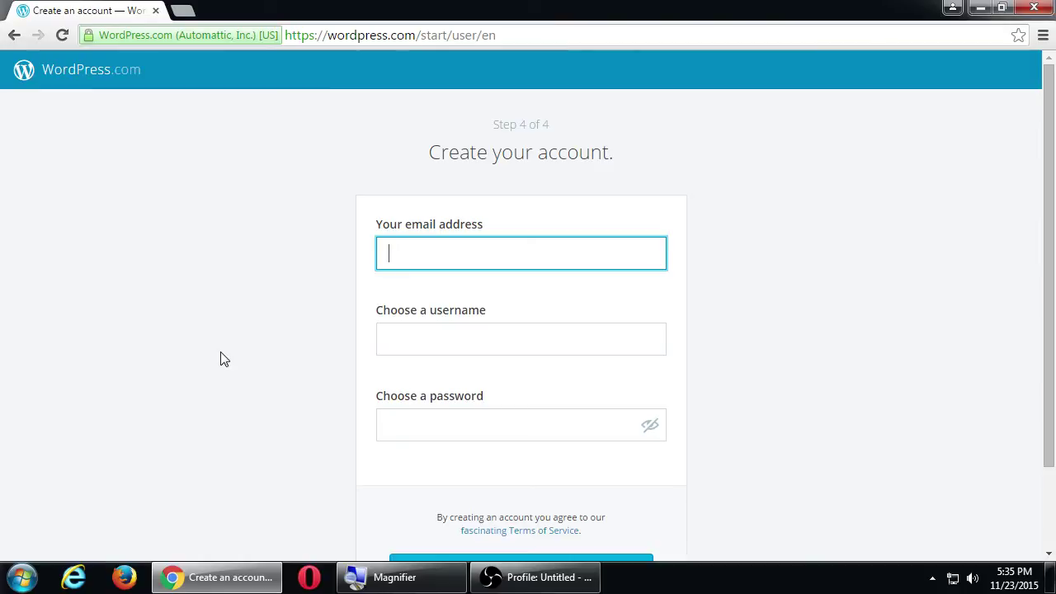
key(Tab)
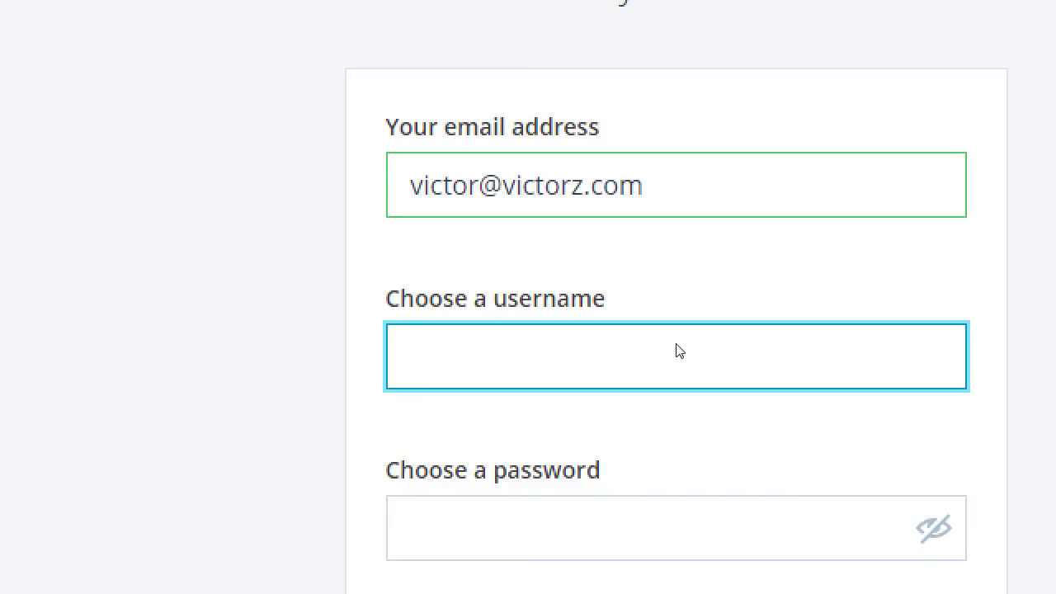
text(admin)
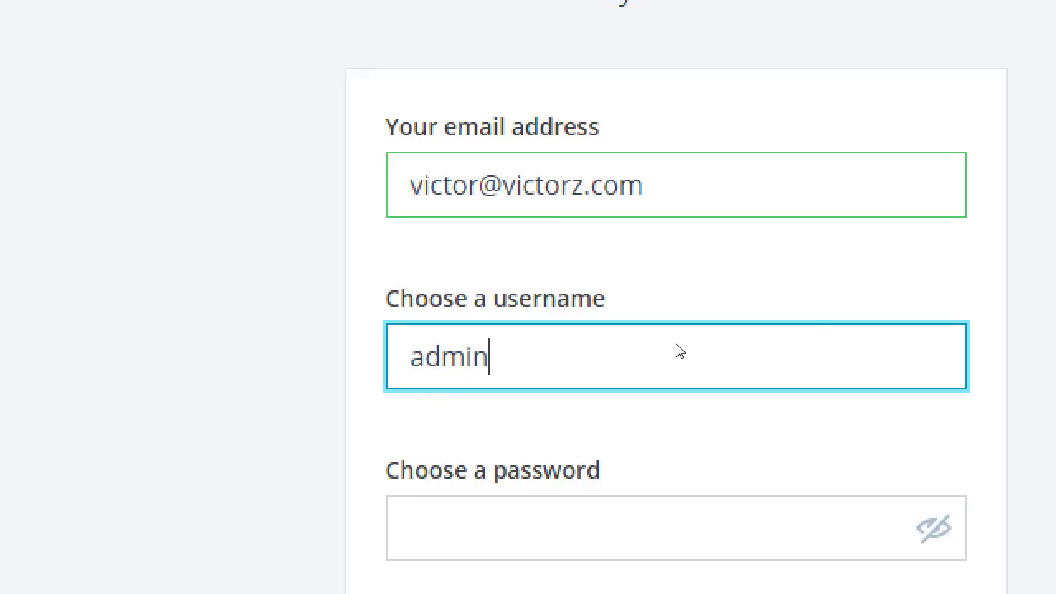
key(Tab)
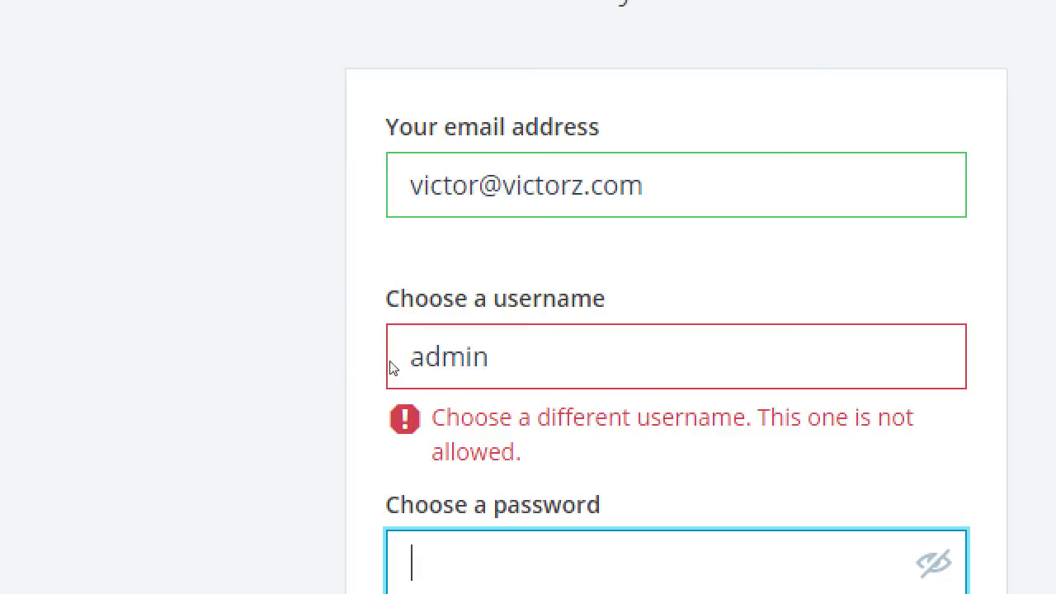
Change the username to 'victorsbakerycom', enter a password, and create the account.
click(412, 346)
double_click(413, 346)
text(v)
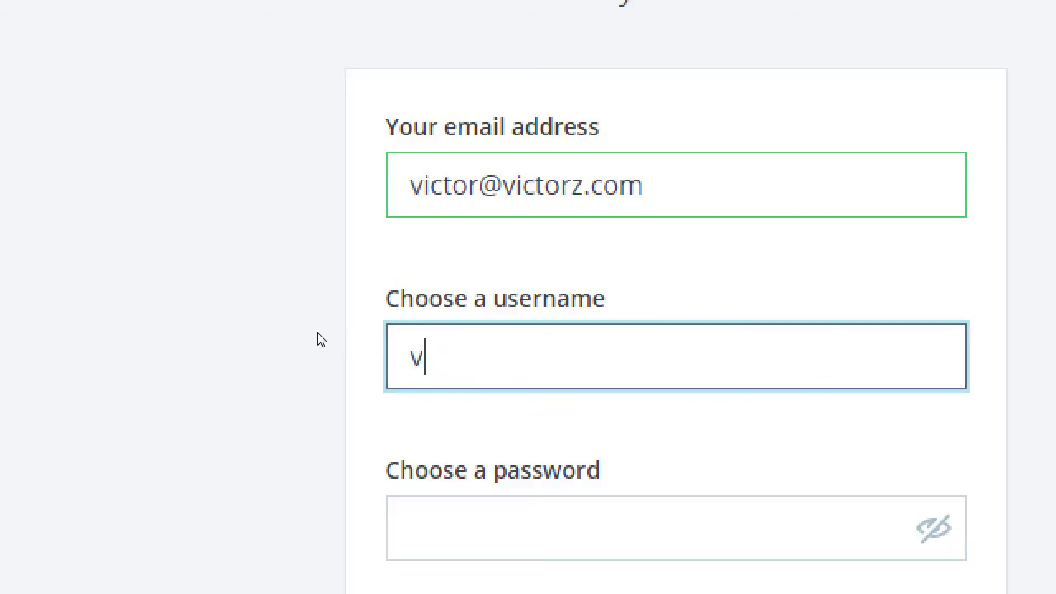
text(ictorsbakerycom)
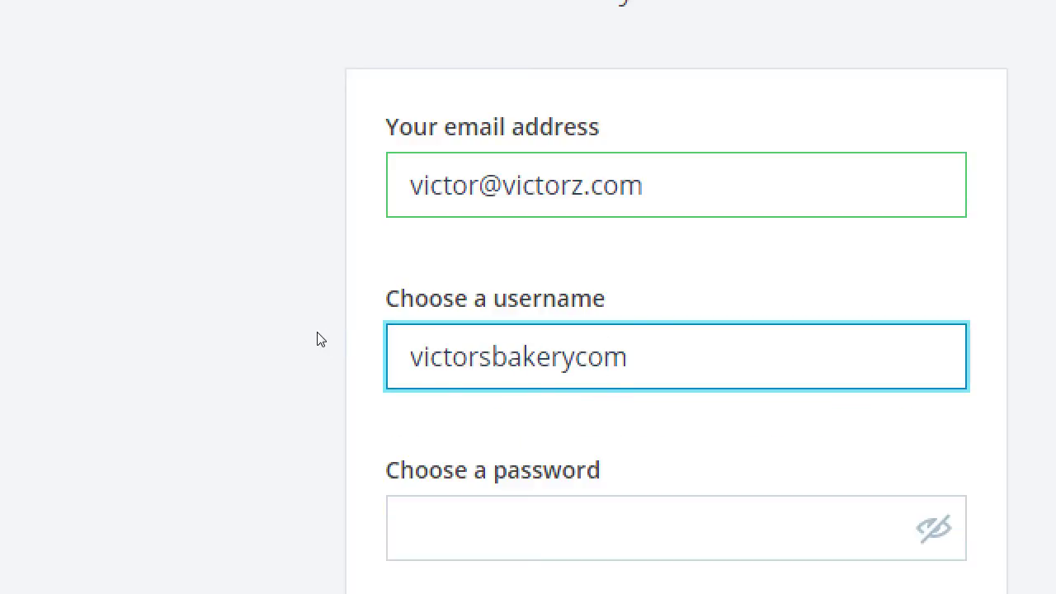
key(Tab)
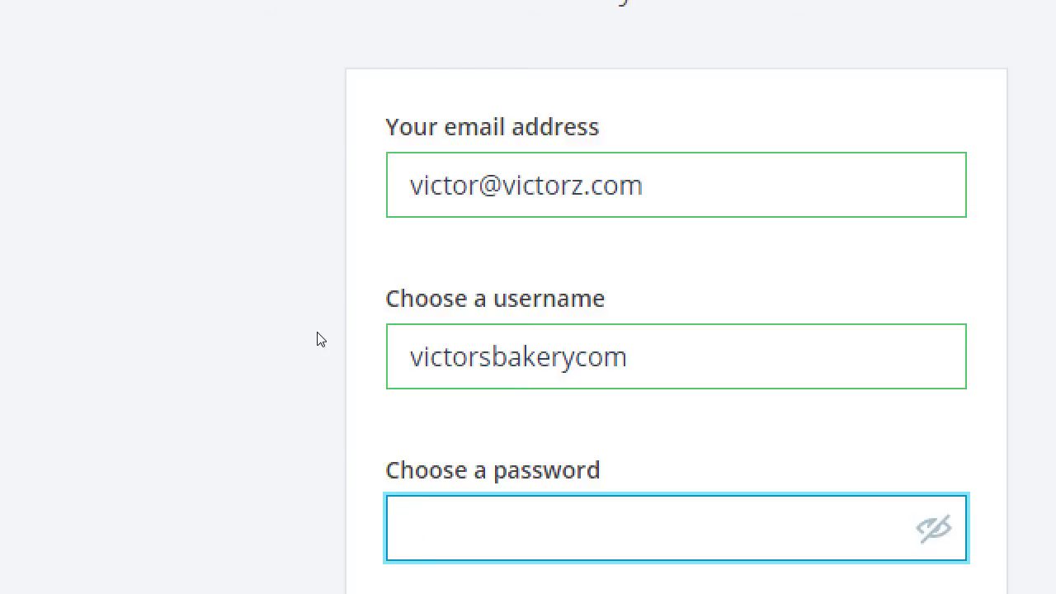
text(••••)
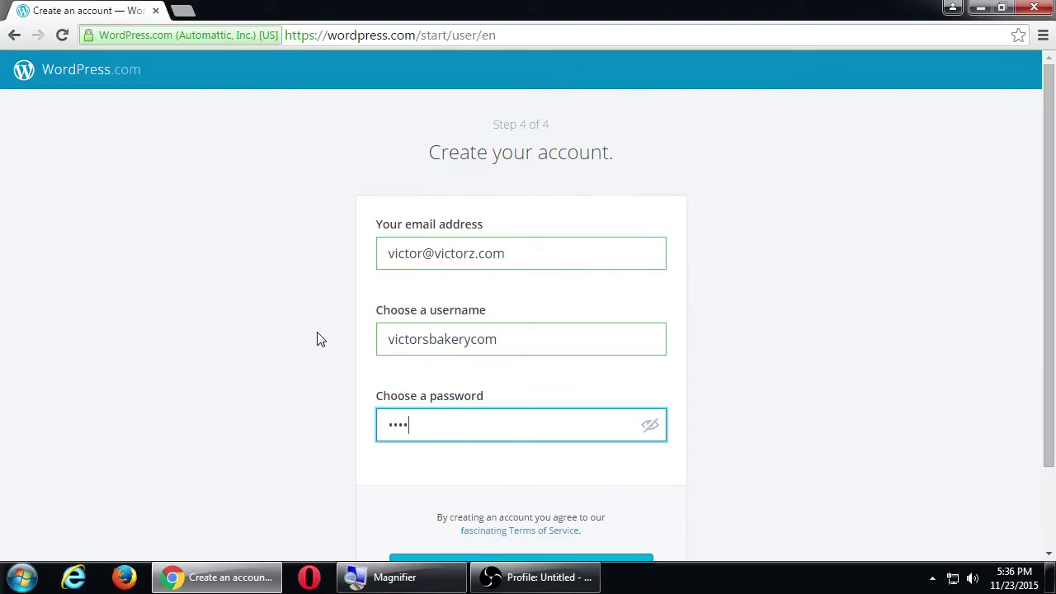
key(BackSpace)
key(BackSpace)
key(BackSpace)
key(BackSpace)
text(••••••••••••••)
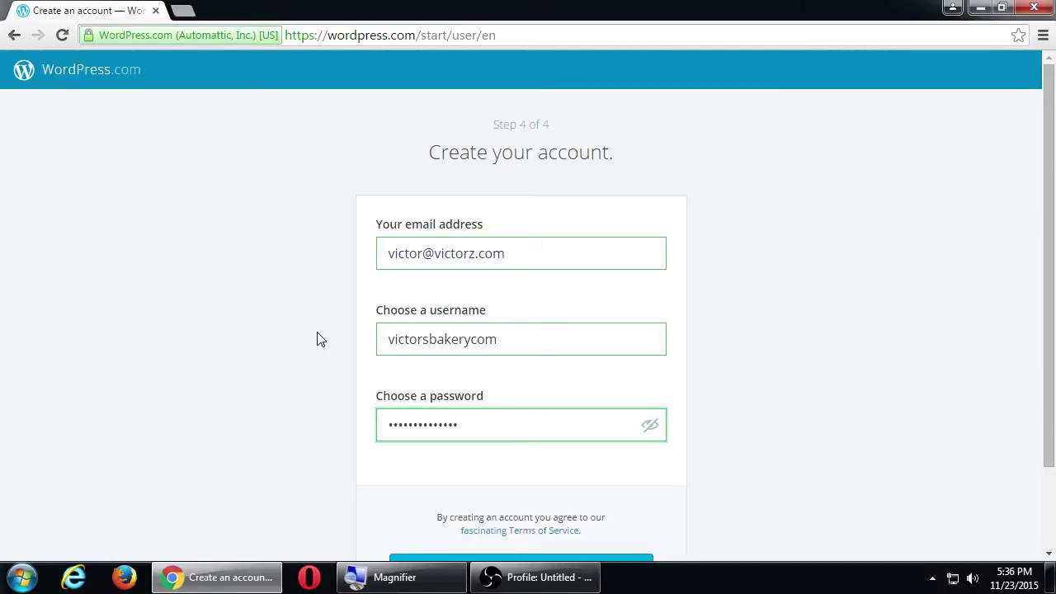
scroll(313, 346, down, 2)
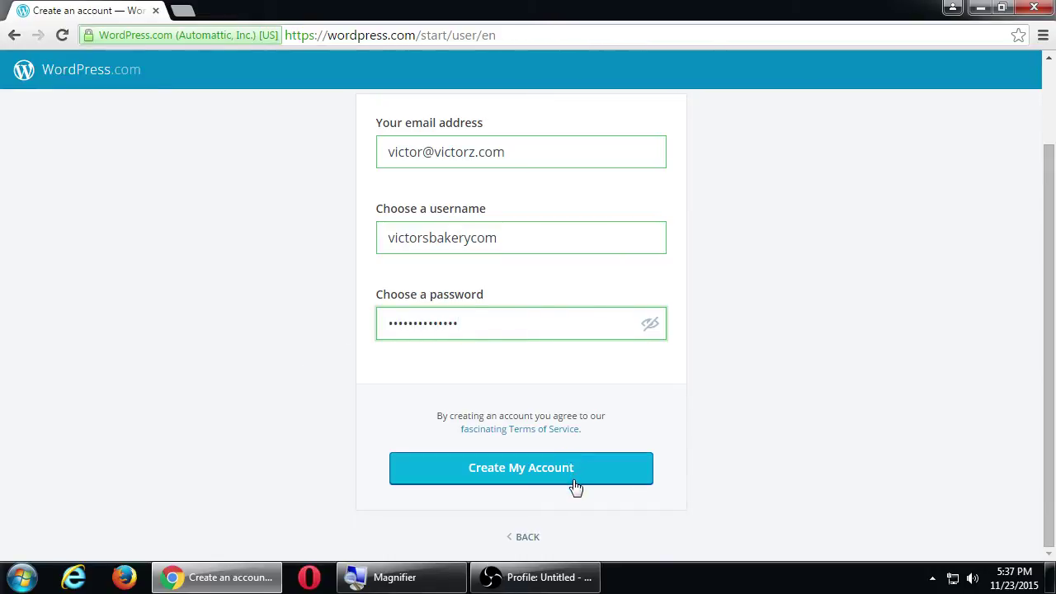
click(535, 469)
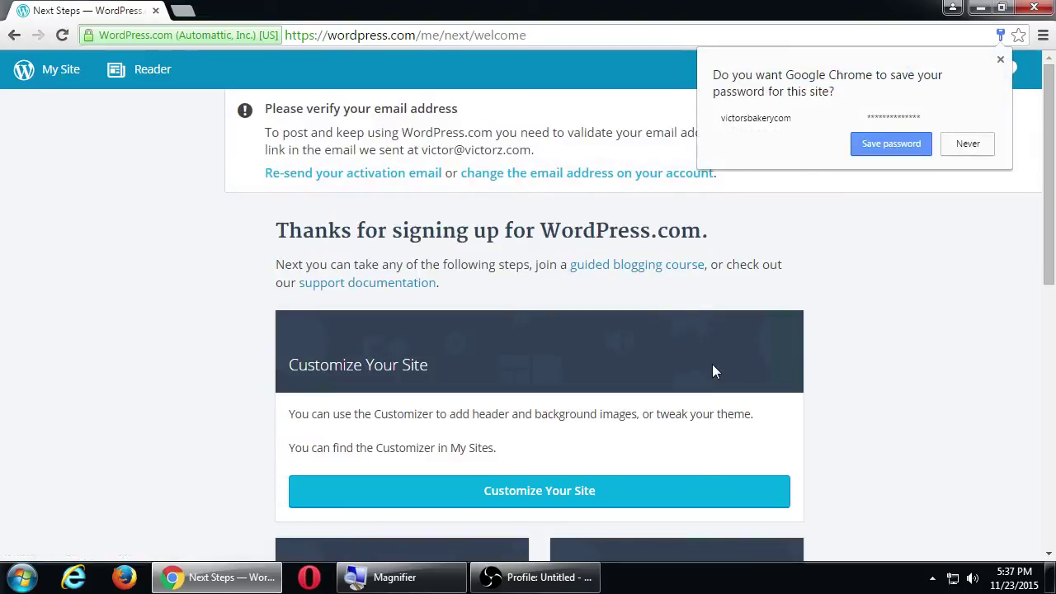
Decline Chrome's offer to save the password and scroll the welcome page.
click(973, 146)
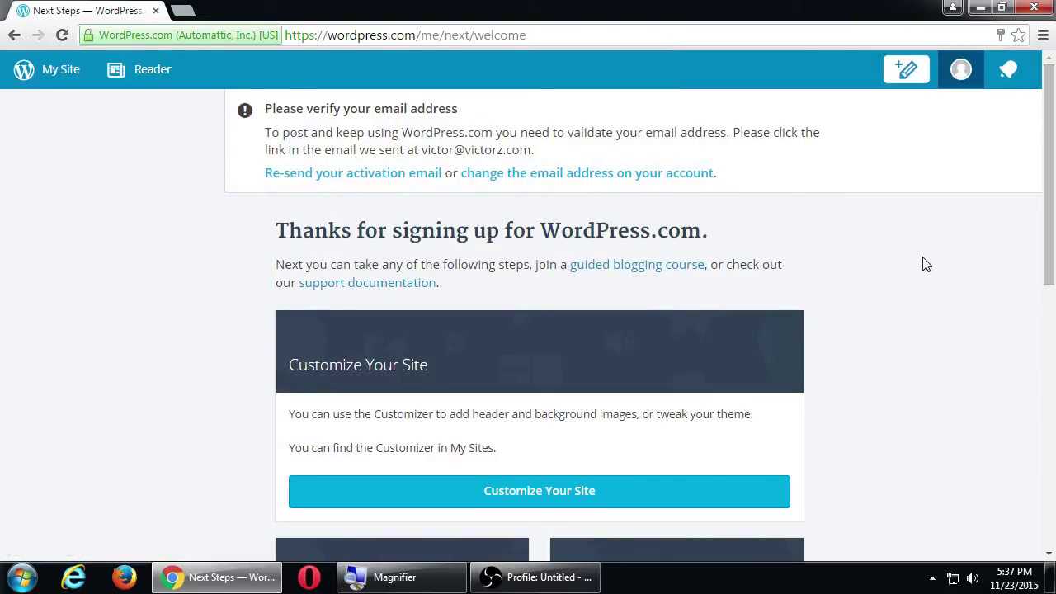
scroll(882, 303, down, 3)
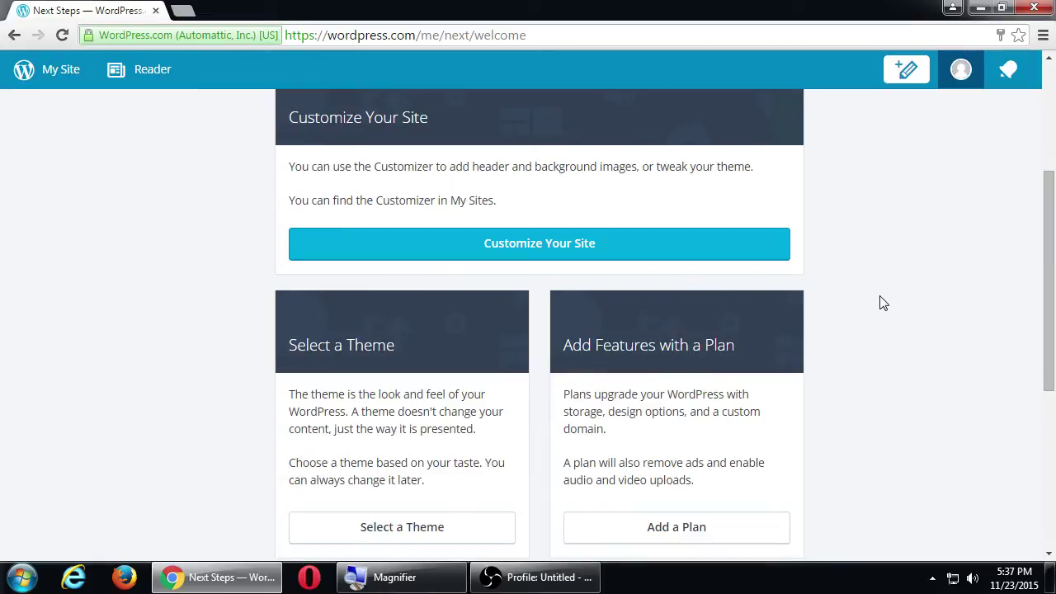
scroll(881, 303, down, 4)
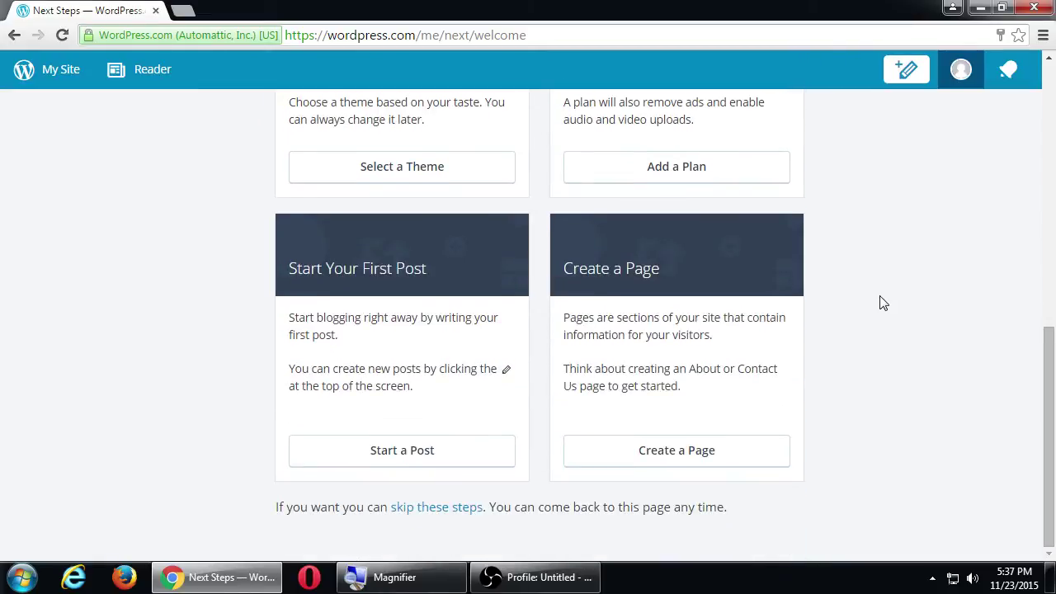
scroll(882, 303, up, 7)
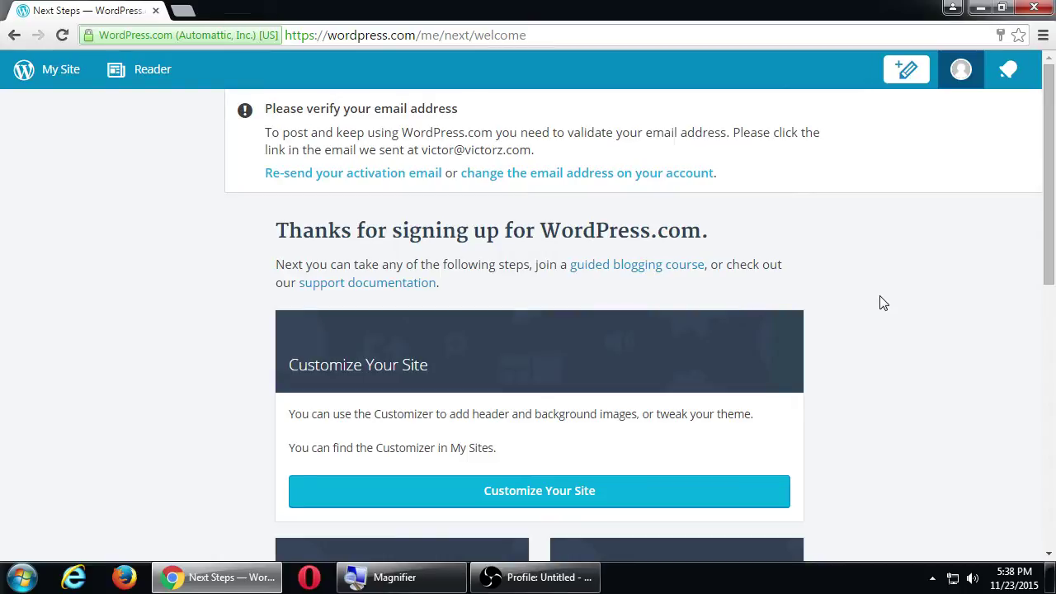
Zoom in to highlight the activation e-mail's address, then review the next-step cards.
key(super+plus)
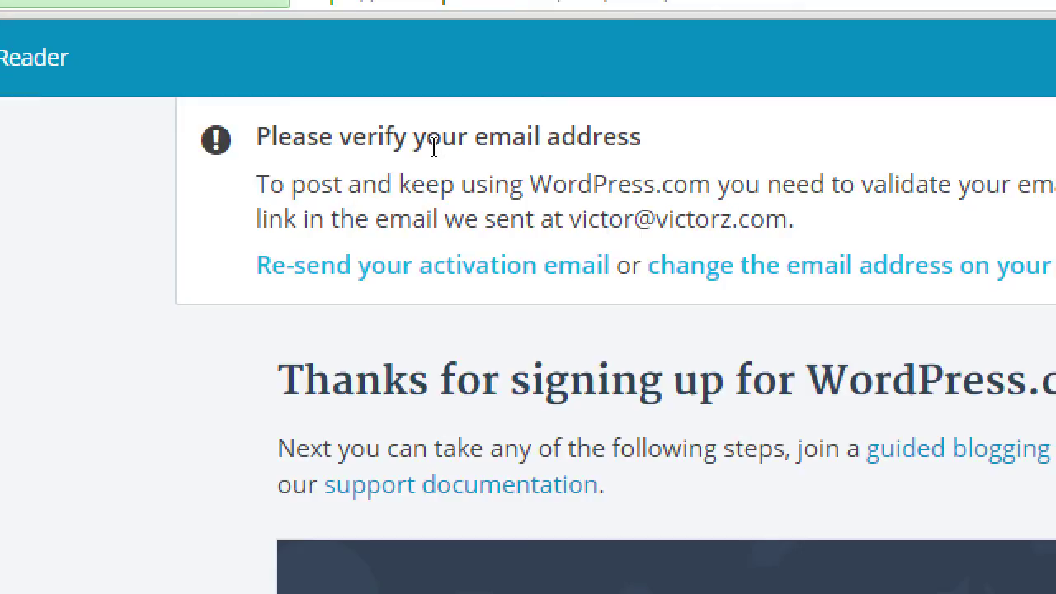
drag(588, 219, 664, 218)
click(627, 189)
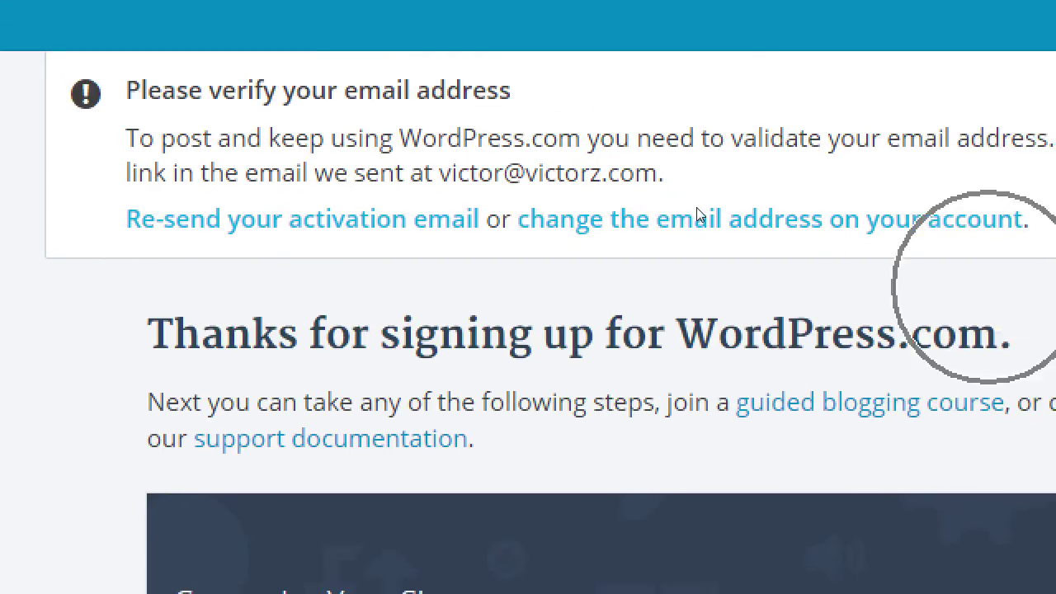
key(super+minus)
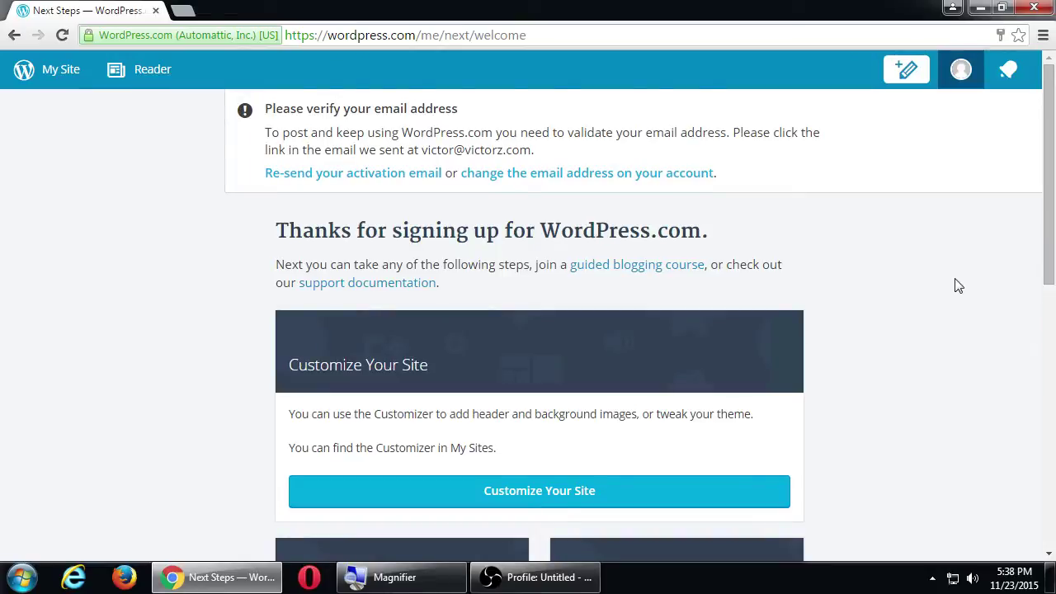
scroll(958, 285, down, 1)
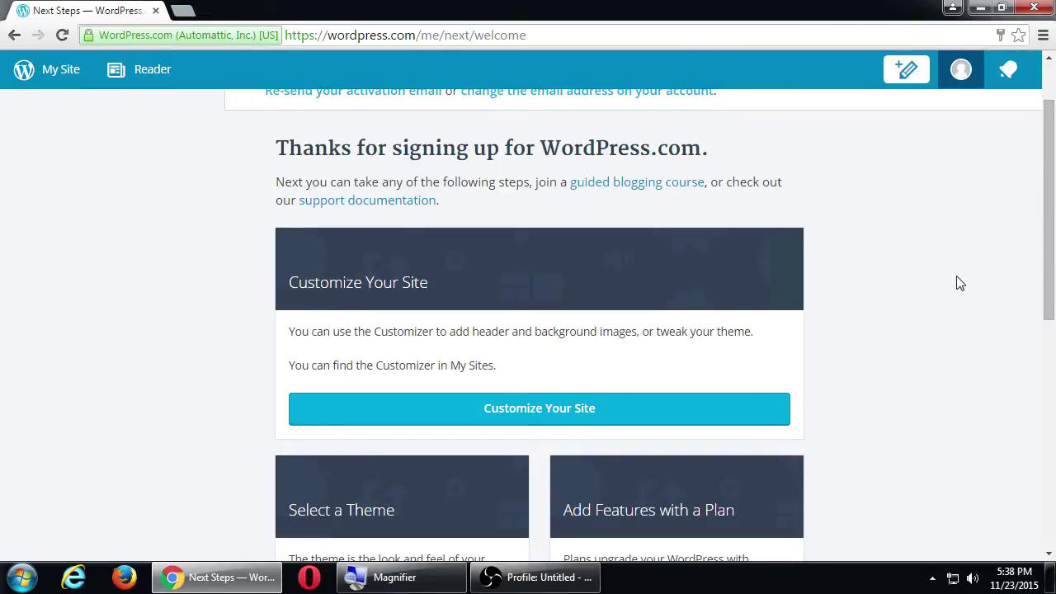
scroll(949, 305, down, 6)
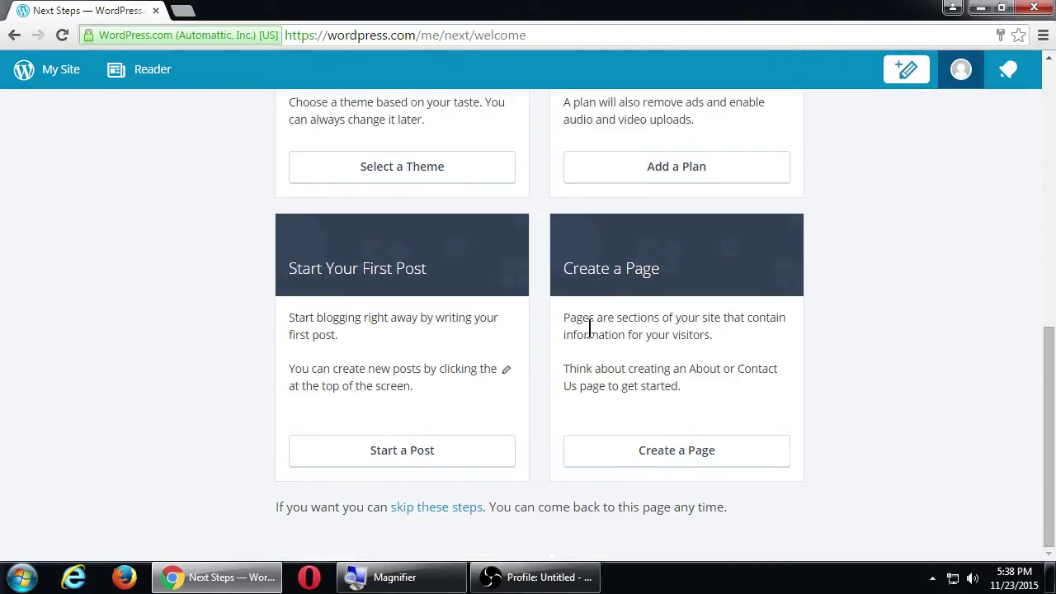
scroll(576, 318, up, 4)
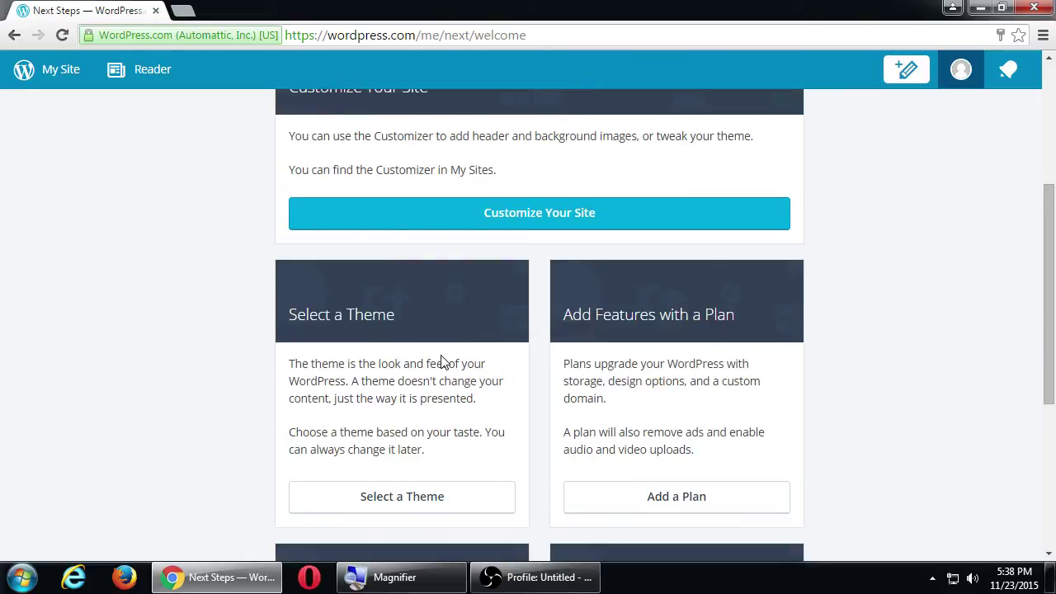
scroll(446, 359, up, 3)
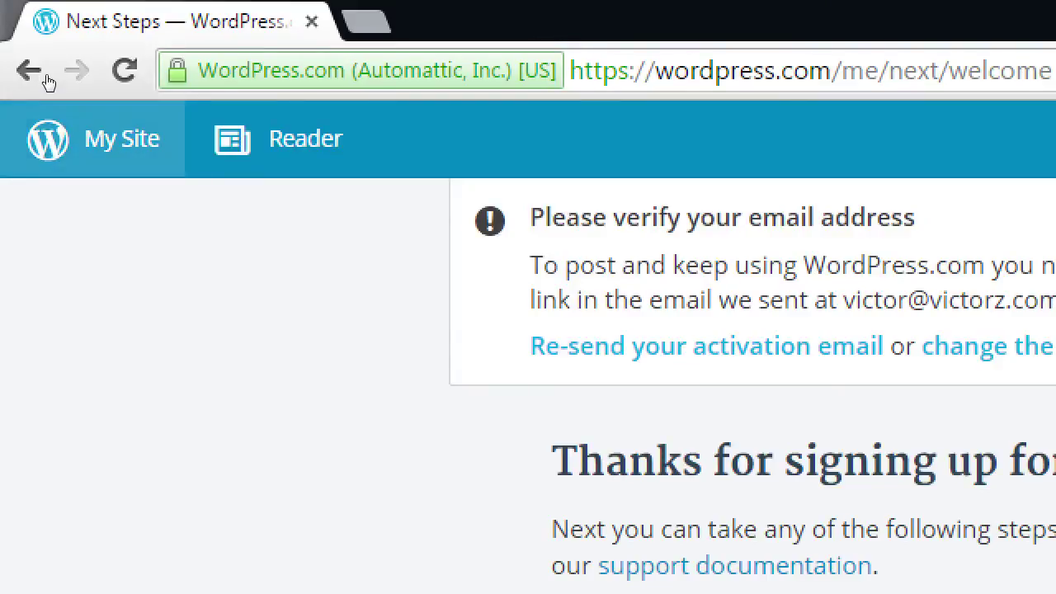
Review the new site's dashboard stats and general settings, then view the public victorsbakerycom site.
click(122, 139)
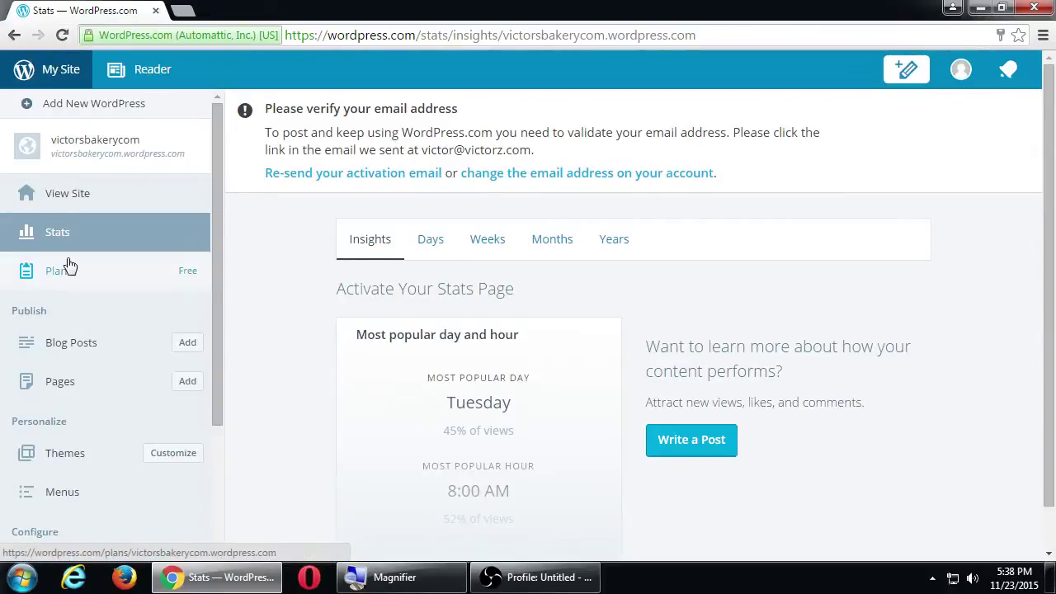
scroll(87, 458, down, 3)
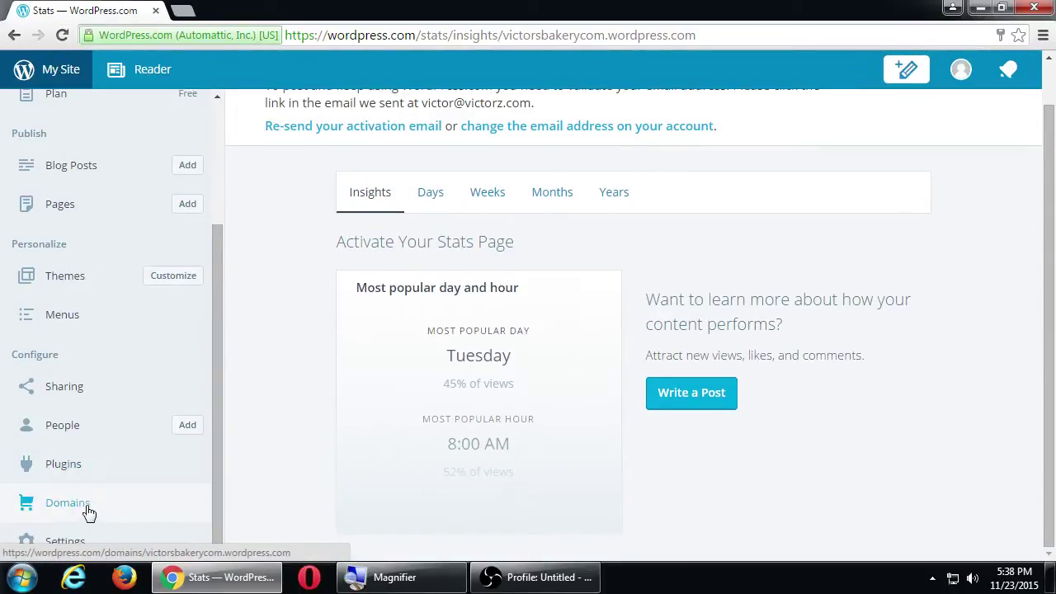
click(83, 540)
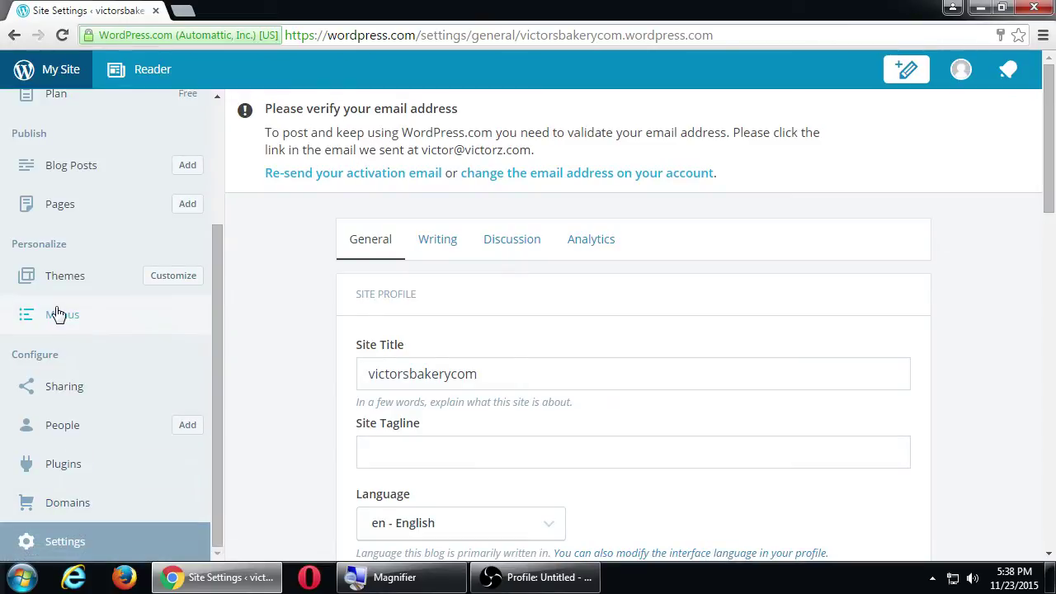
scroll(54, 312, up, 3)
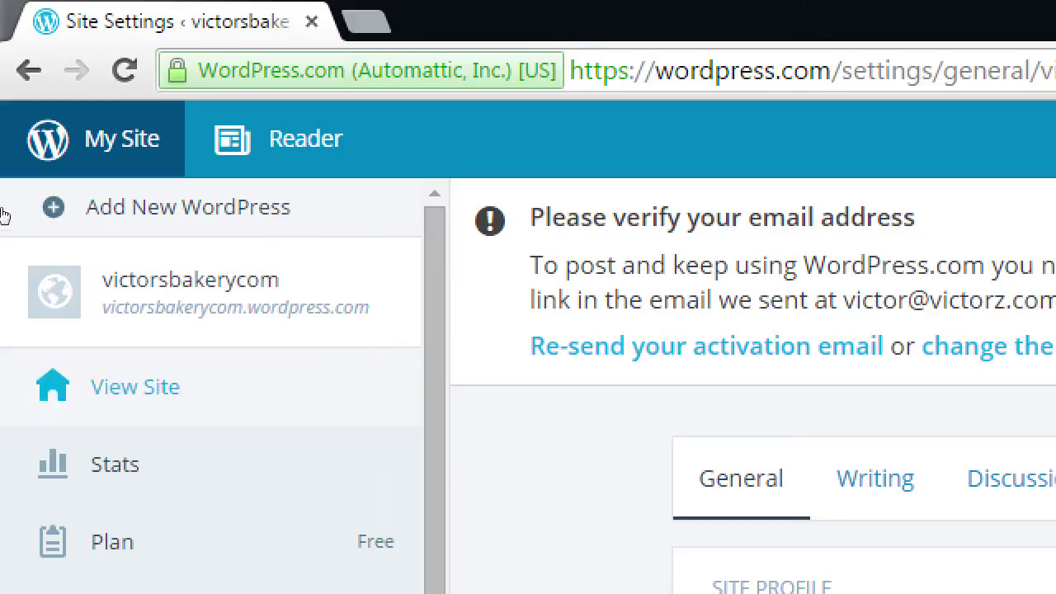
click(85, 207)
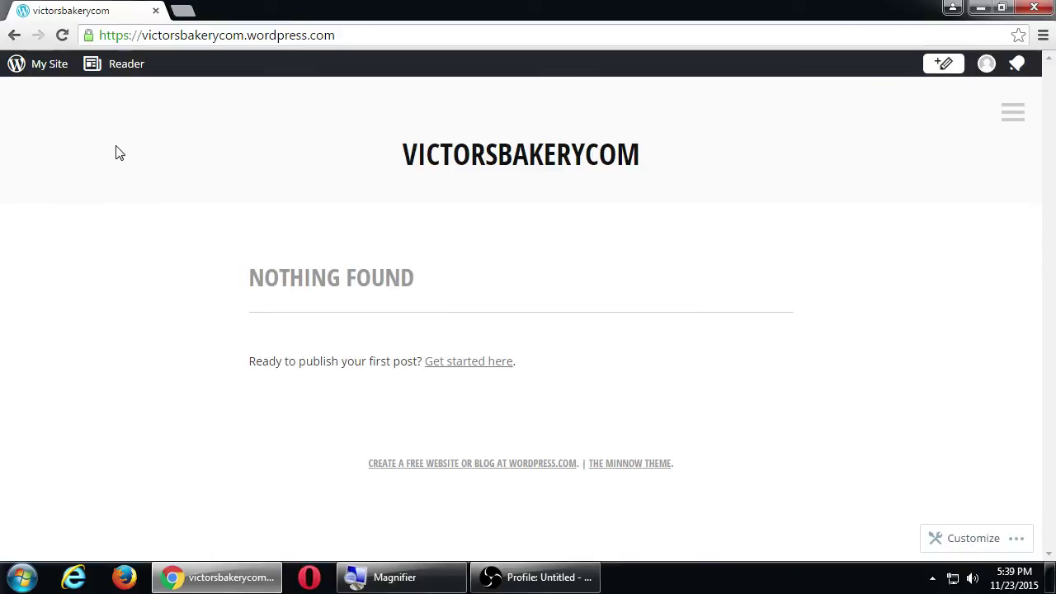
click(492, 156)
drag(281, 278, 293, 278)
click(504, 266)
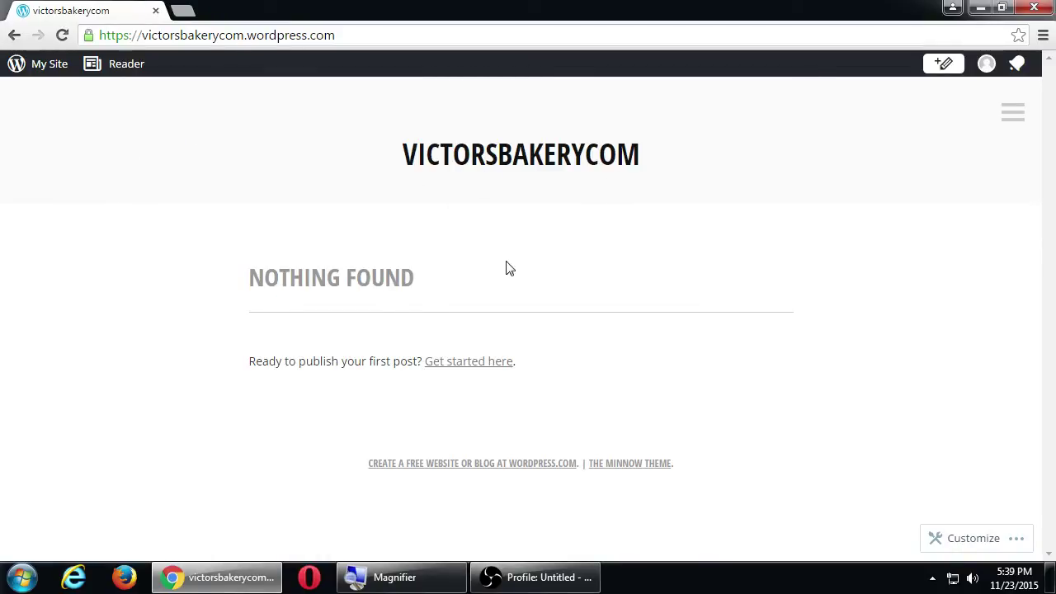
click(1014, 113)
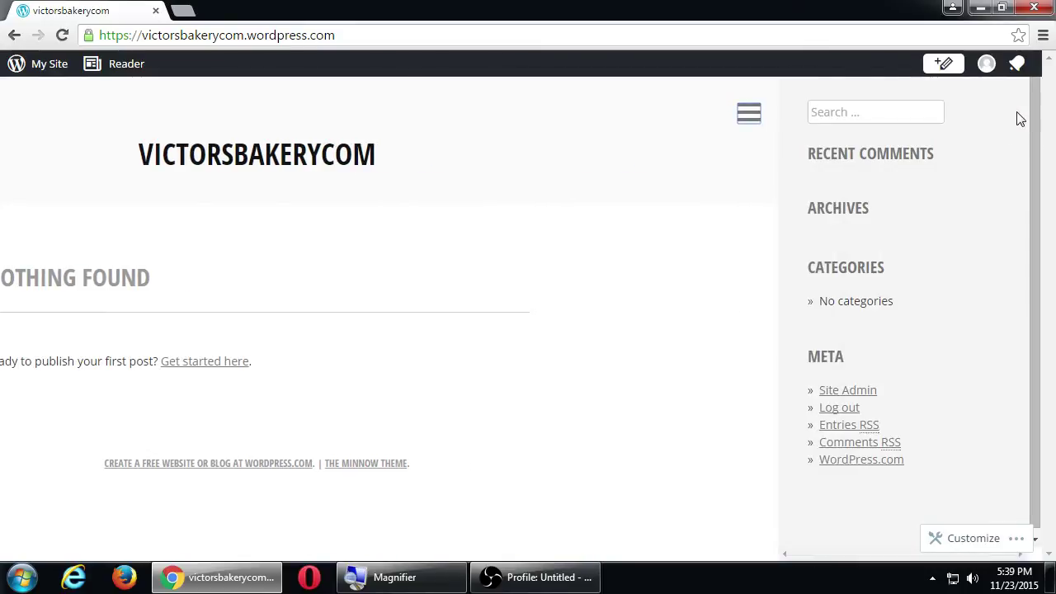
click(750, 120)
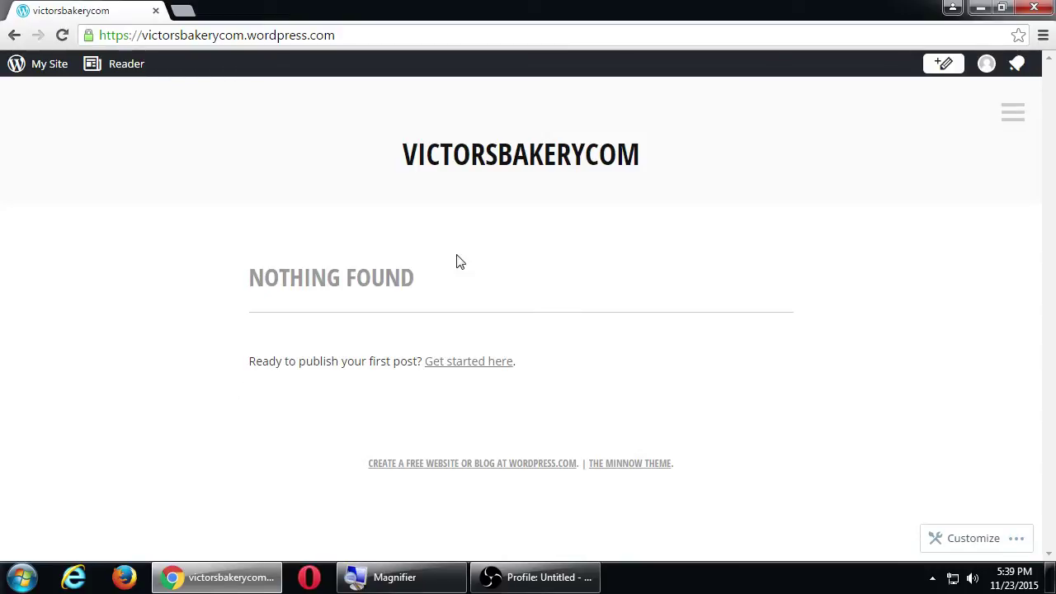
double_click(370, 281)
click(452, 278)
Open the My Site sidebar and scroll through Stats, Blog Posts, Pages, Themes and Menus.
click(33, 68)
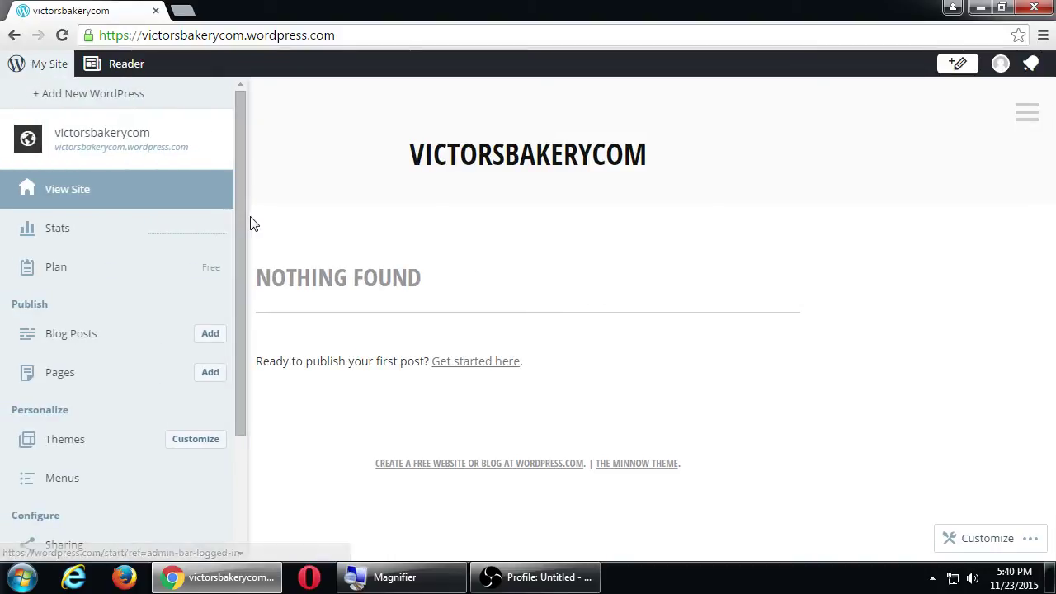
drag(236, 222, 361, 214)
click(407, 239)
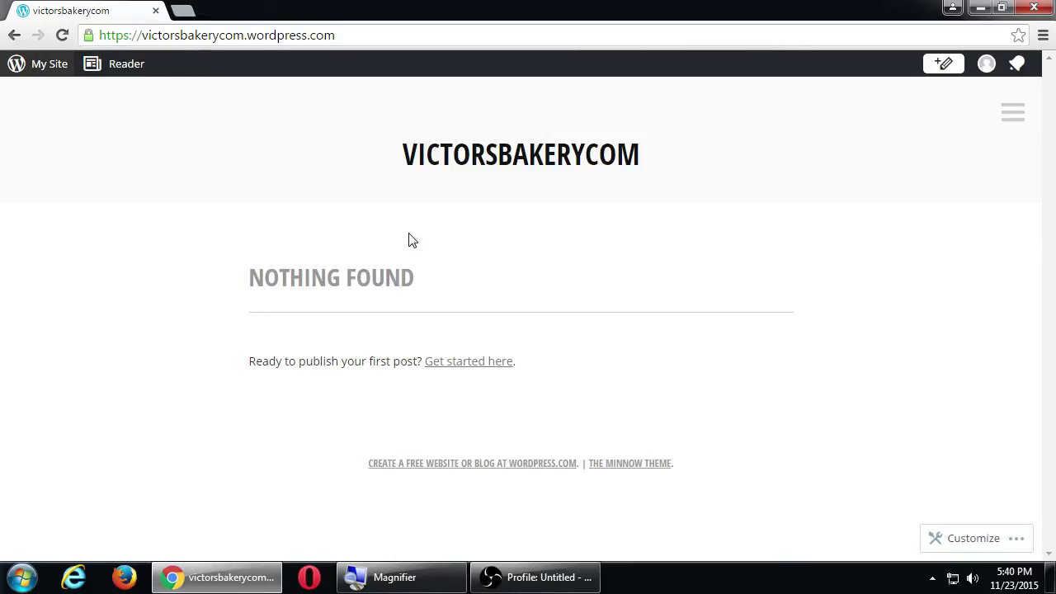
click(49, 70)
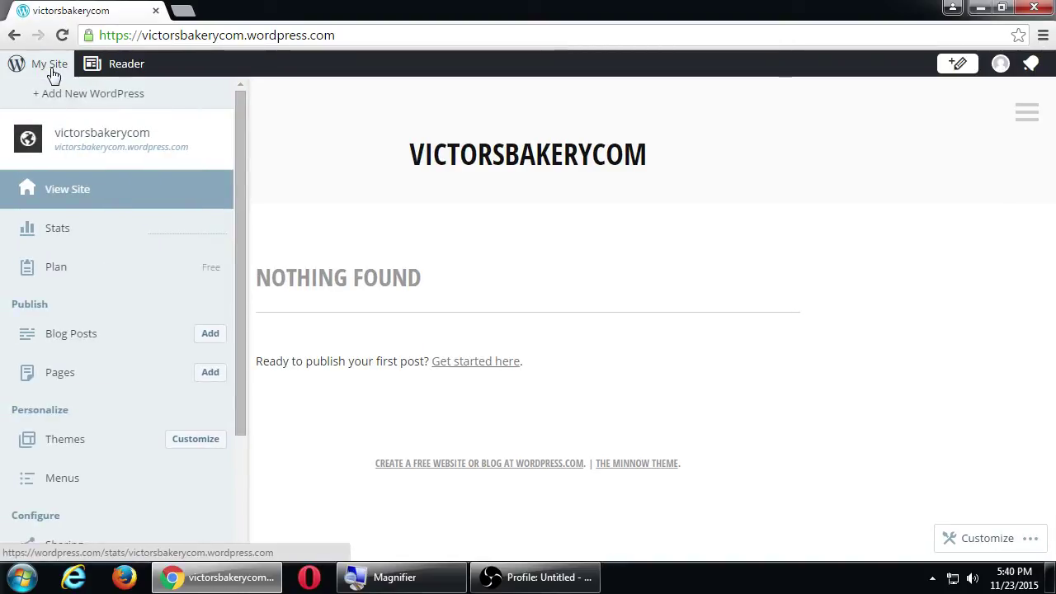
key(super+plus)
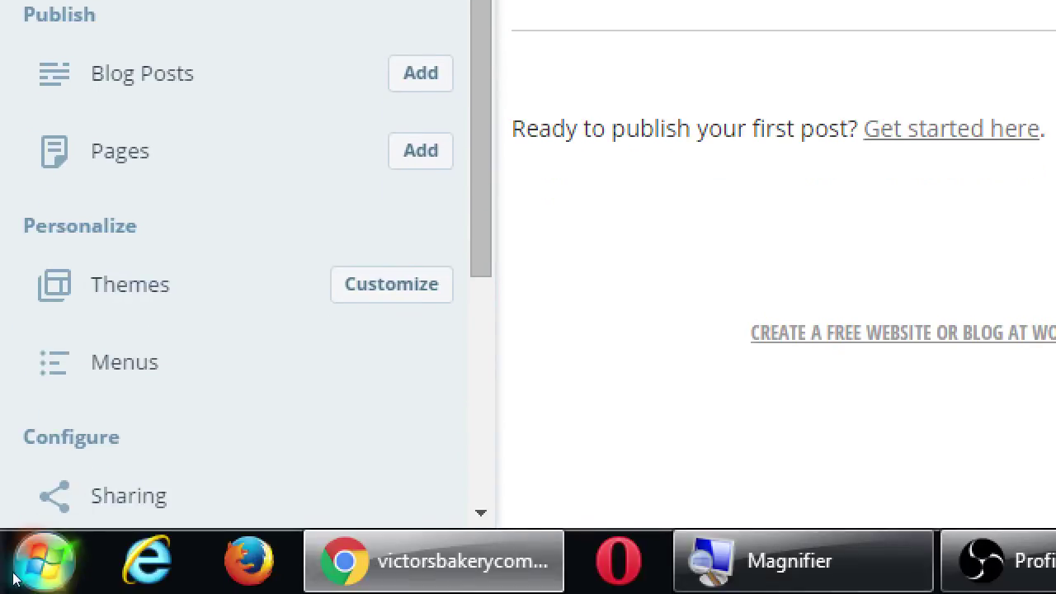
scroll(49, 490, down, 3)
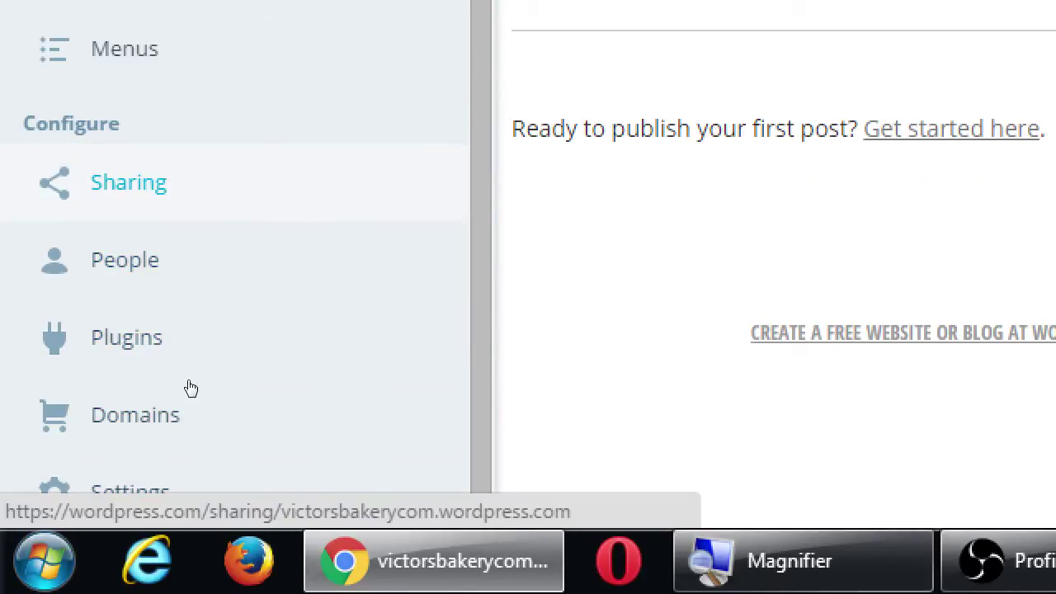
scroll(355, 88, up, 3)
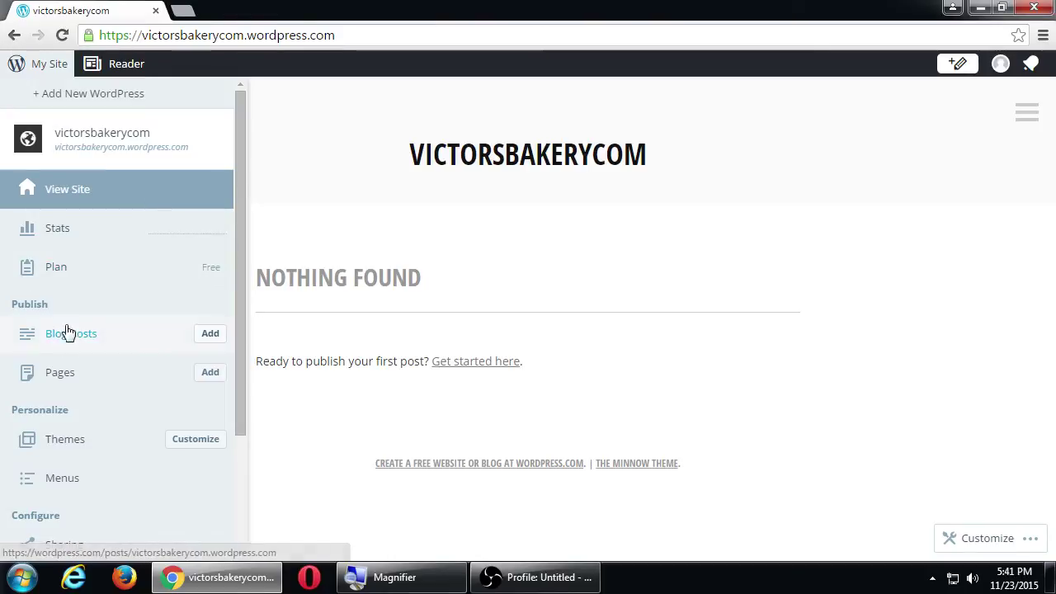
click(41, 65)
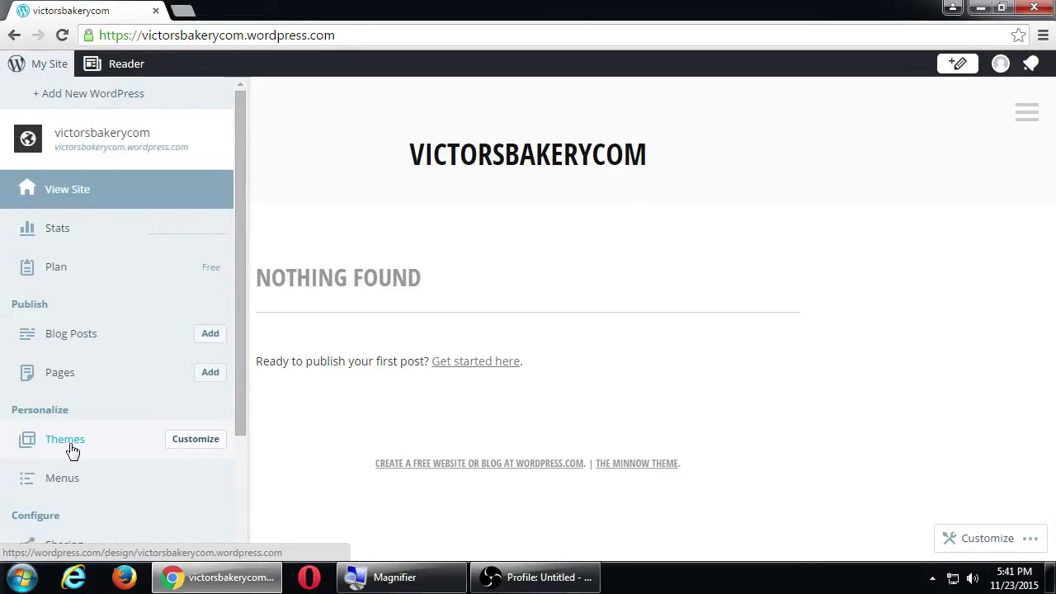
Open the Minnow theme Customizer and look at Custom Design before returning to its main menu.
click(193, 444)
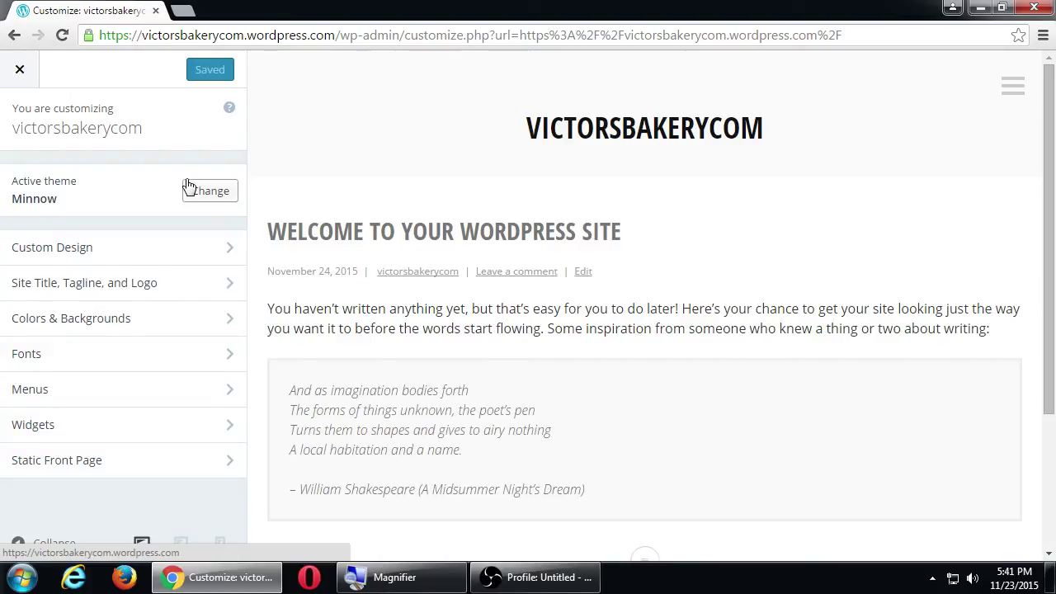
key(super+plus)
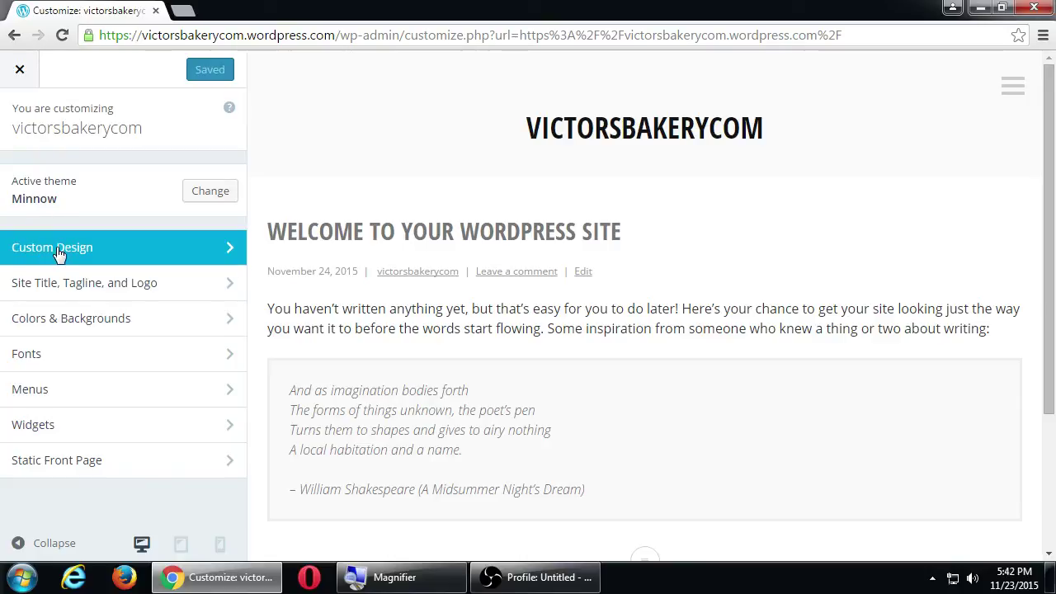
click(72, 251)
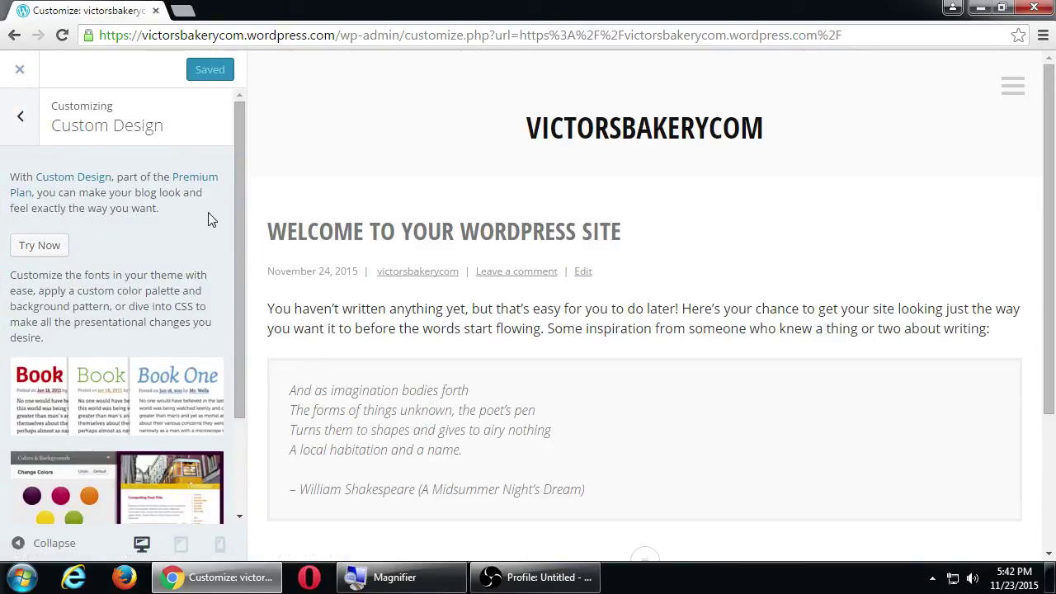
mouse_move(243, 194)
mouse_down()
mouse_move(245, 351)
mouse_move(238, 177)
mouse_up()
click(33, 133)
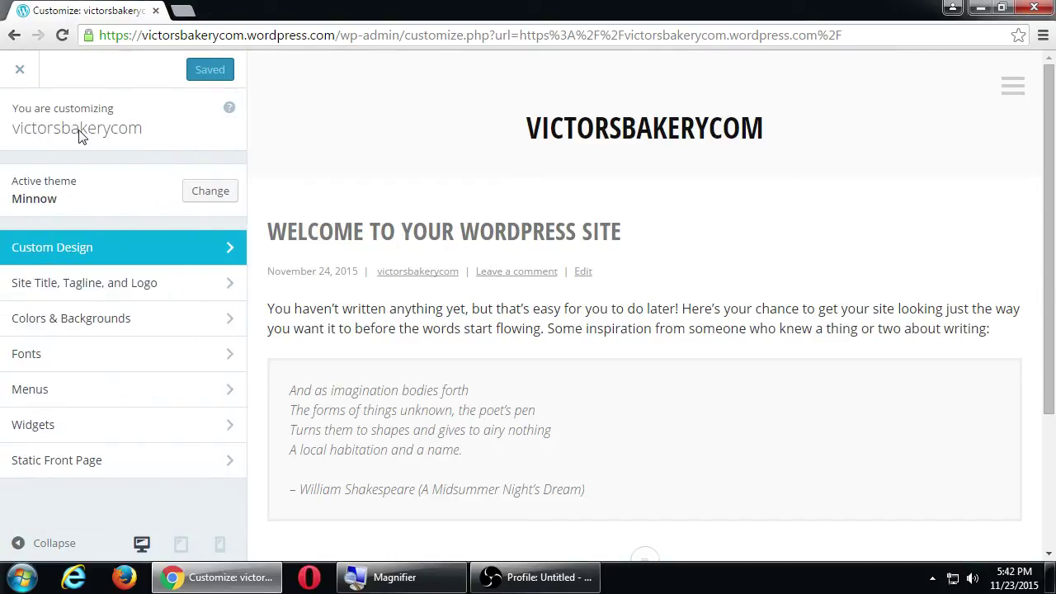
Under Site Title, Tagline and Logo, enter title 'Victor's Bakery' and tagline 'San Diego Bakery'.
click(82, 285)
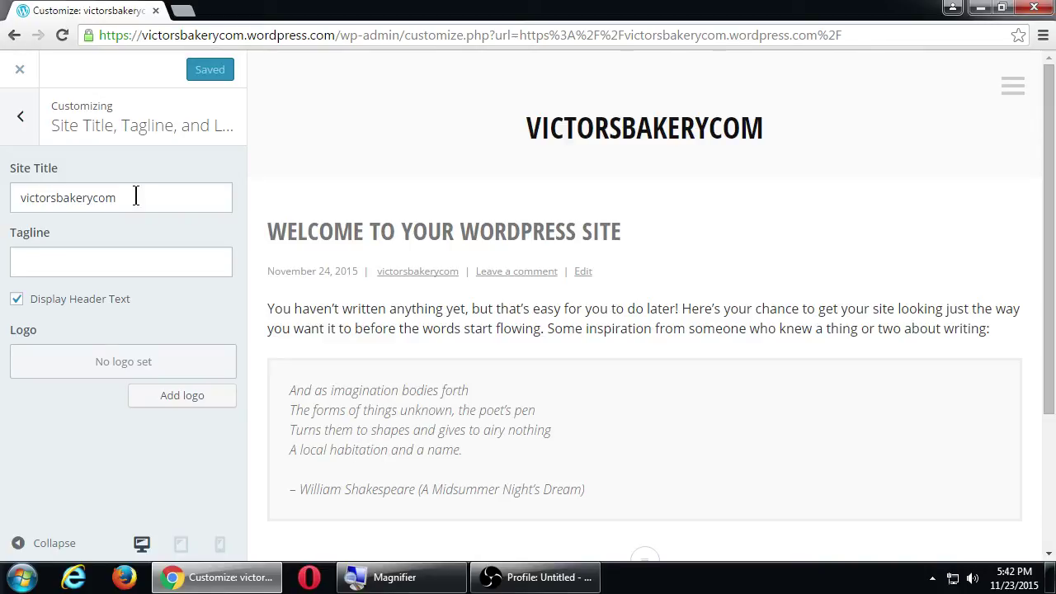
click(131, 198)
double_click(132, 199)
text(Vic)
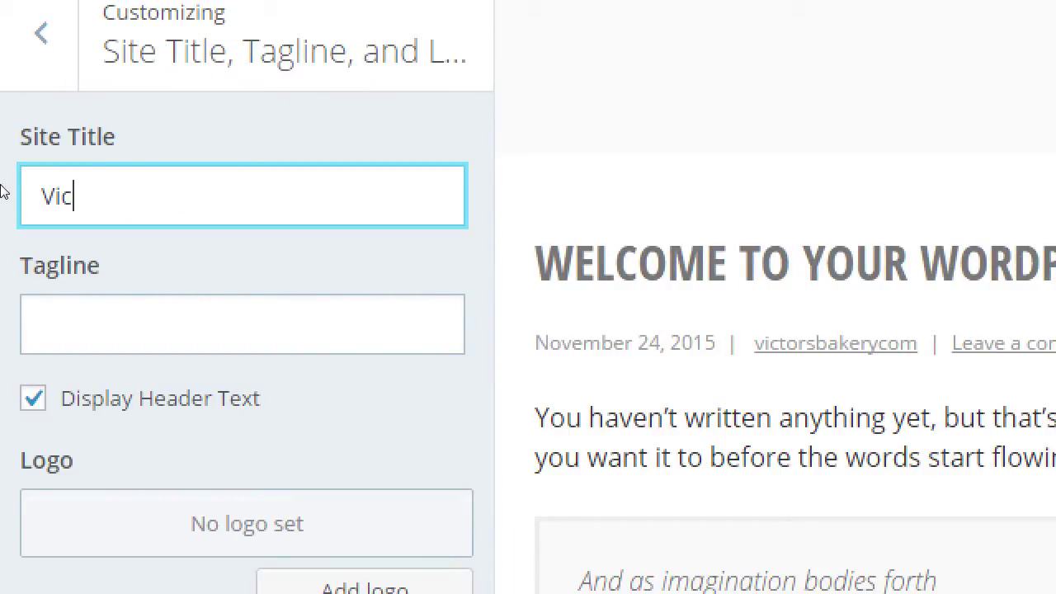
text(tor's Bakery)
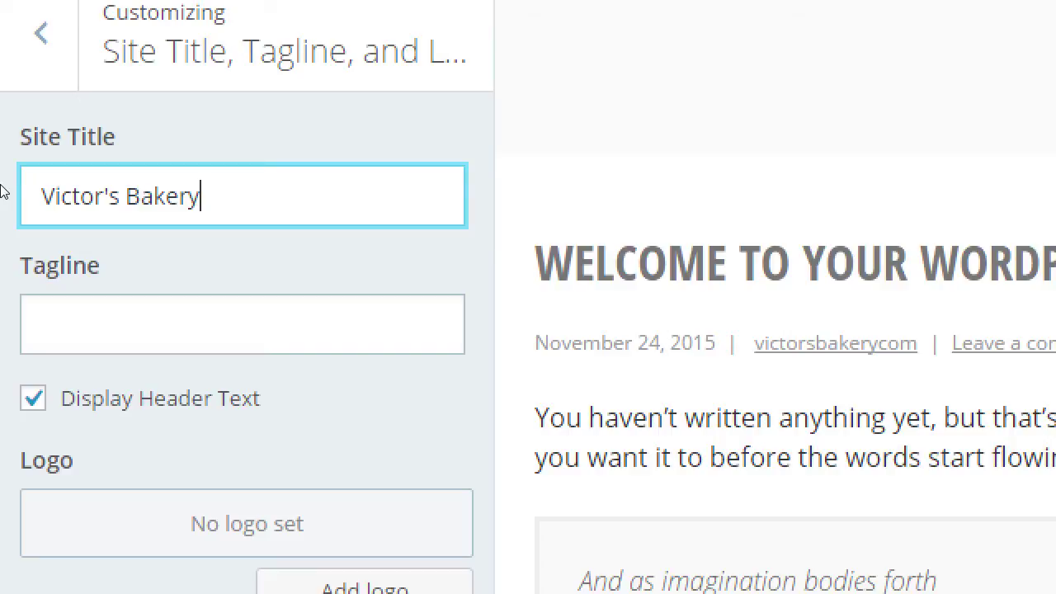
key(Tab)
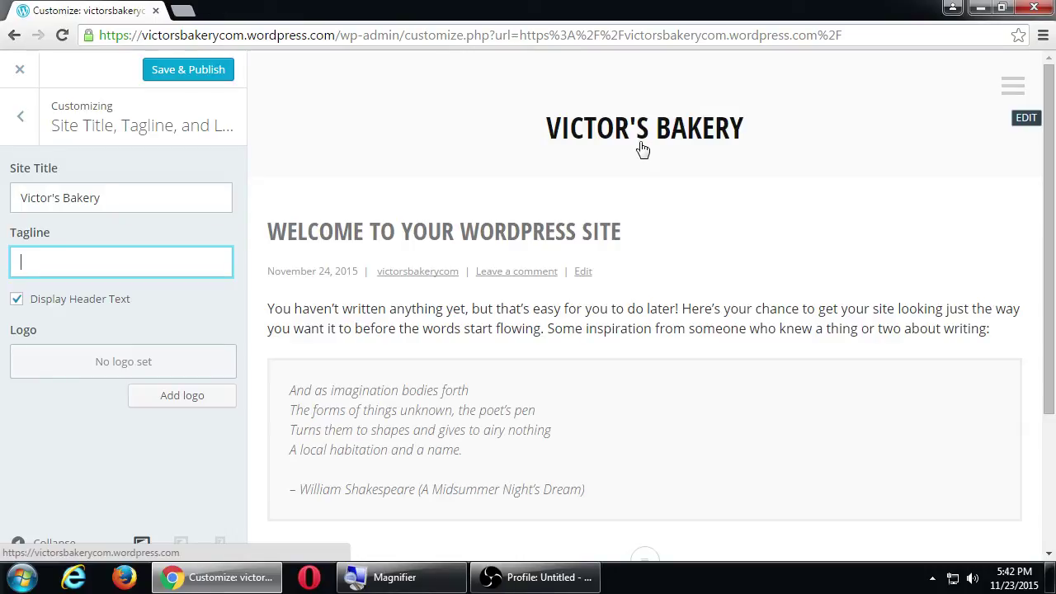
text(San Dieg)
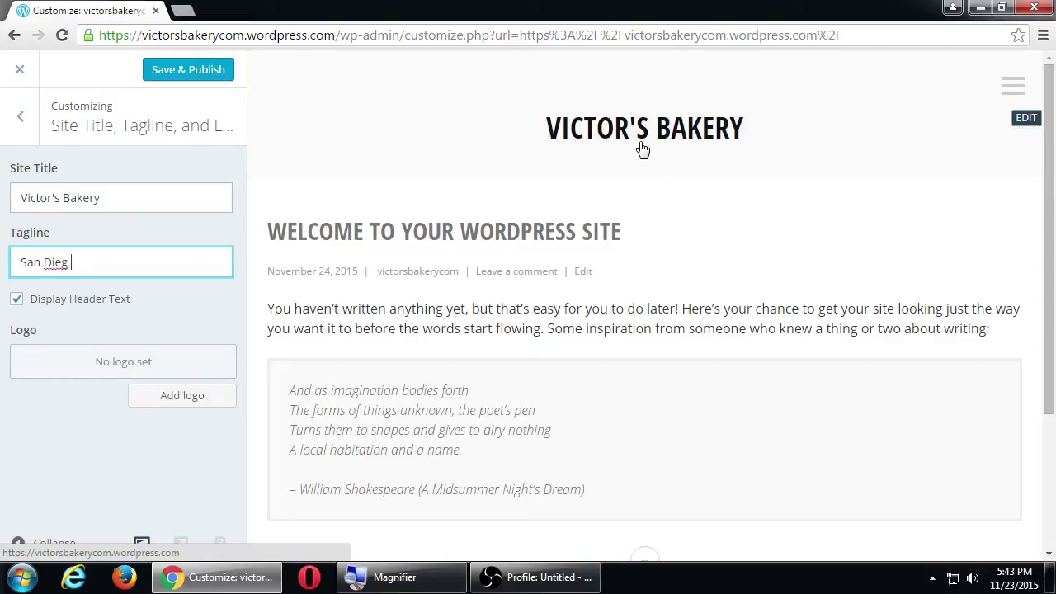
text(o Bakery)
key(Tab)
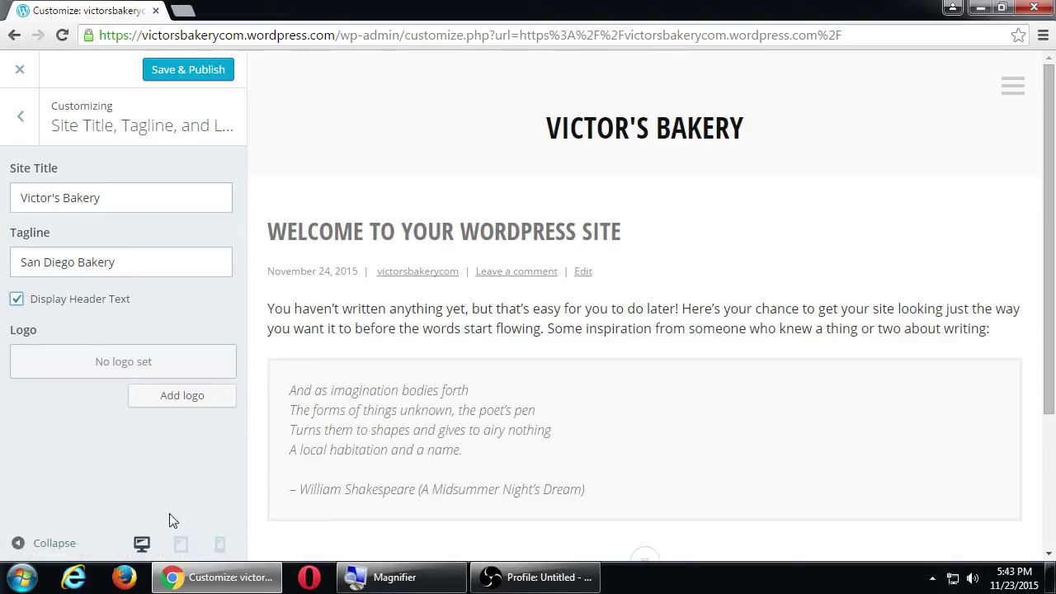
click(181, 545)
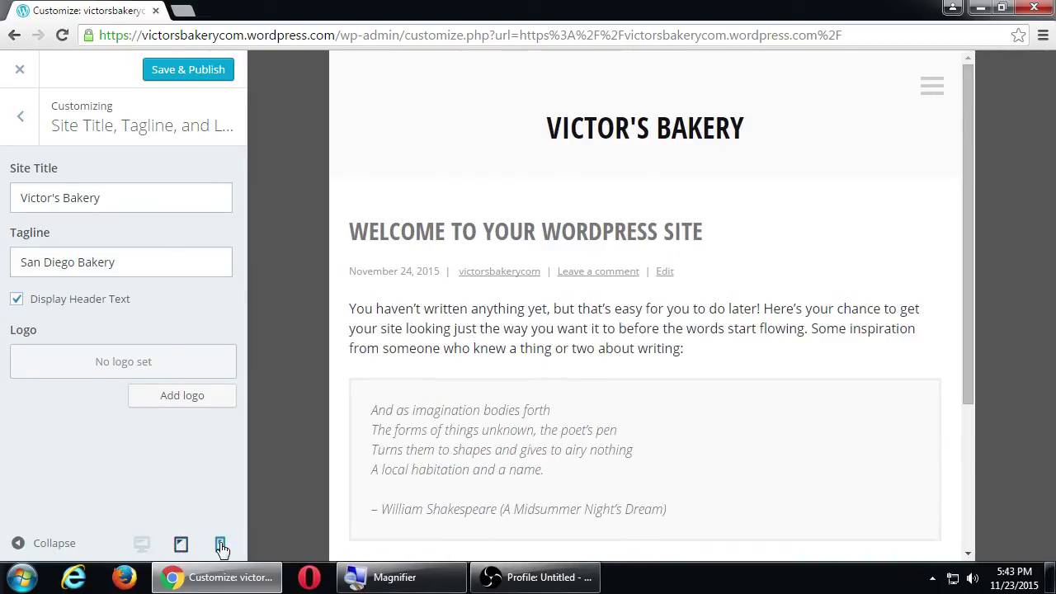
click(220, 546)
key(super+plus)
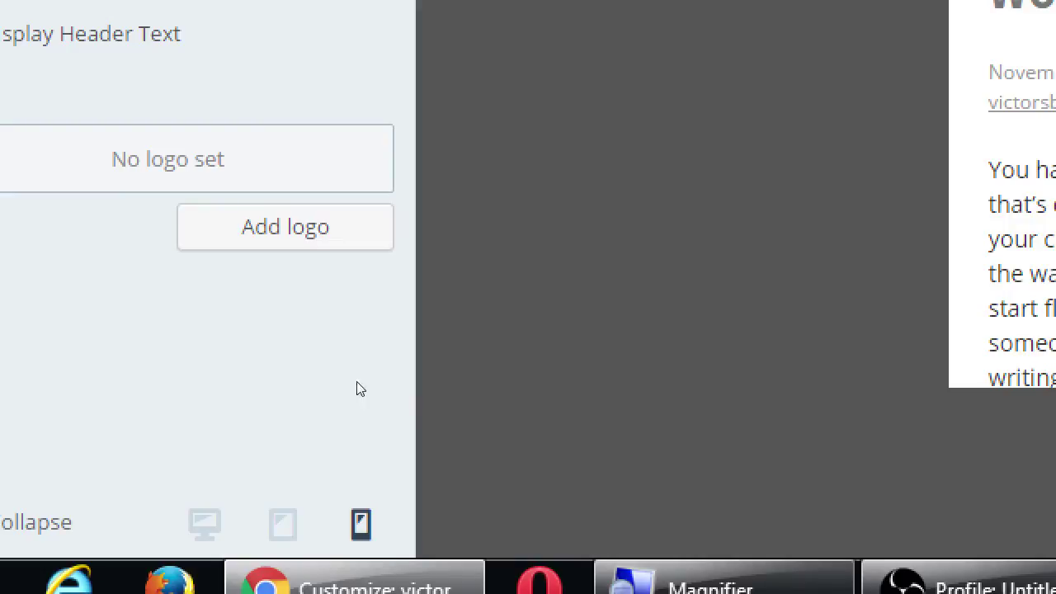
key(shift+Tab)
key(Return)
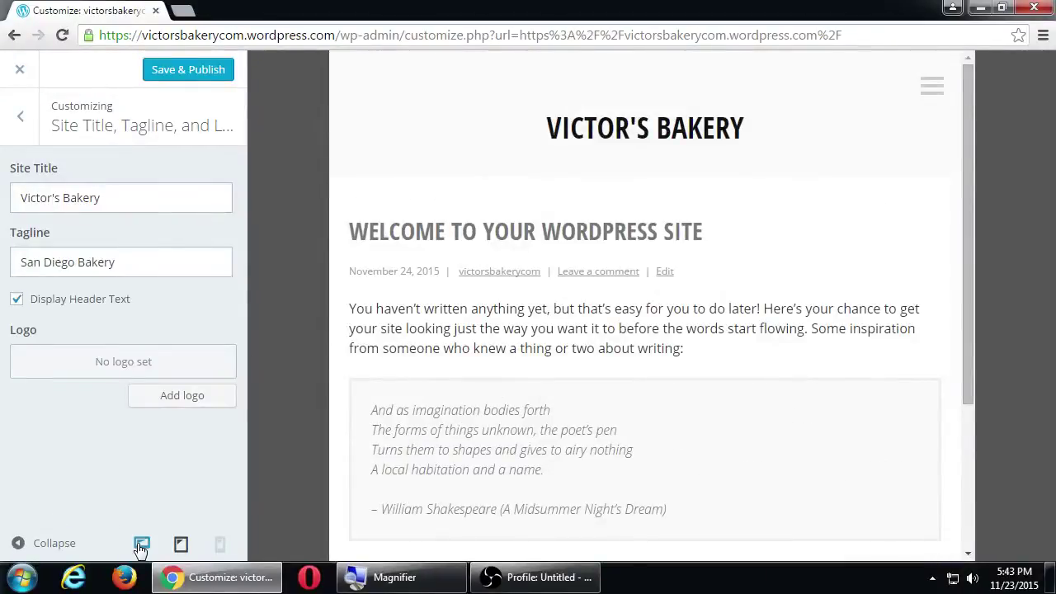
click(141, 544)
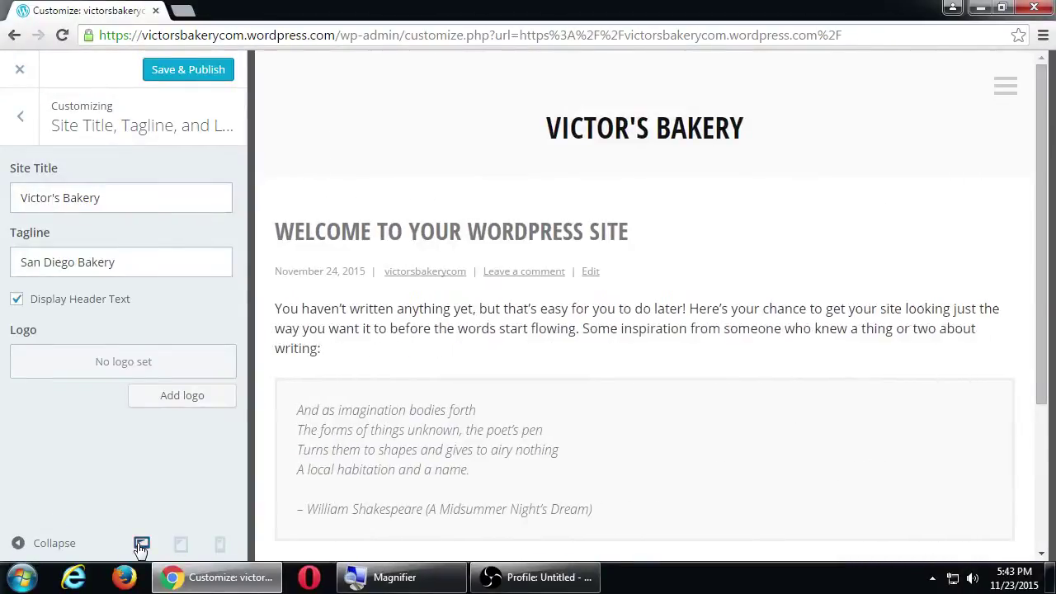
click(182, 547)
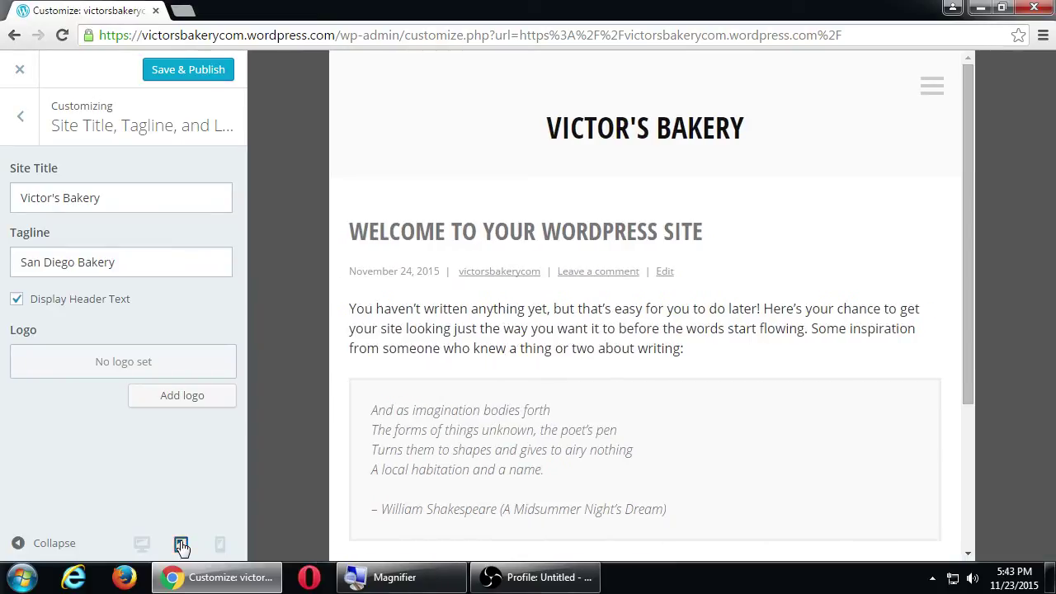
click(219, 546)
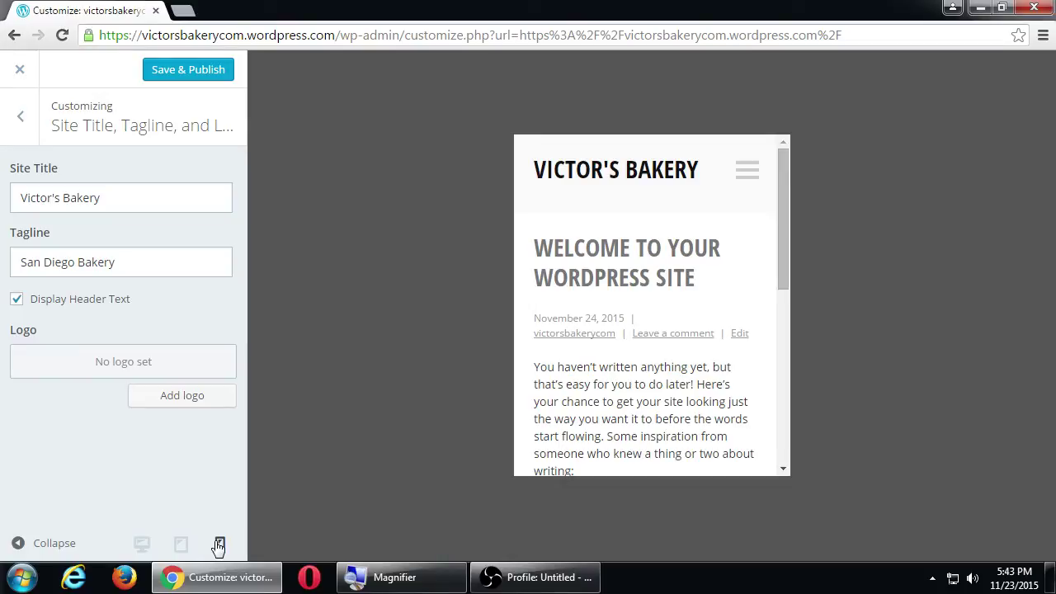
click(182, 546)
click(142, 547)
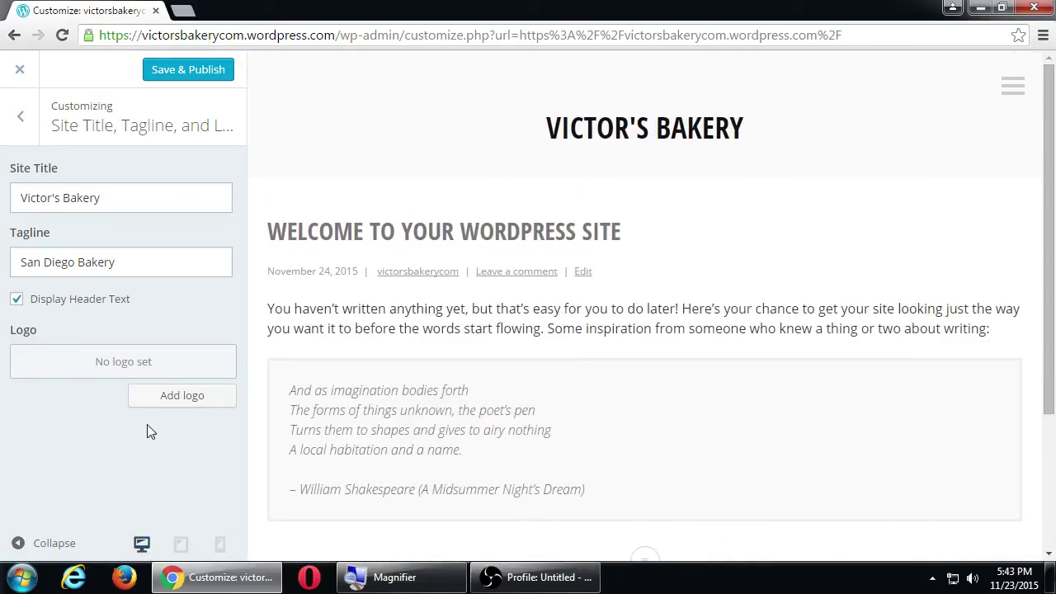
Upload Koala.jpg from Pictures > Sample Pictures and set it as the site logo.
click(171, 398)
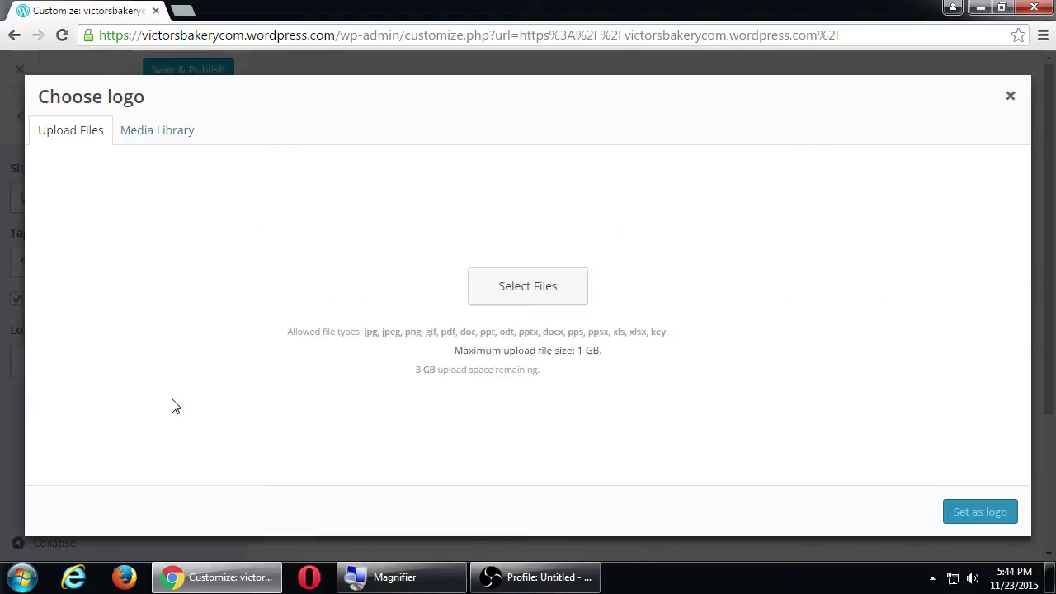
click(526, 337)
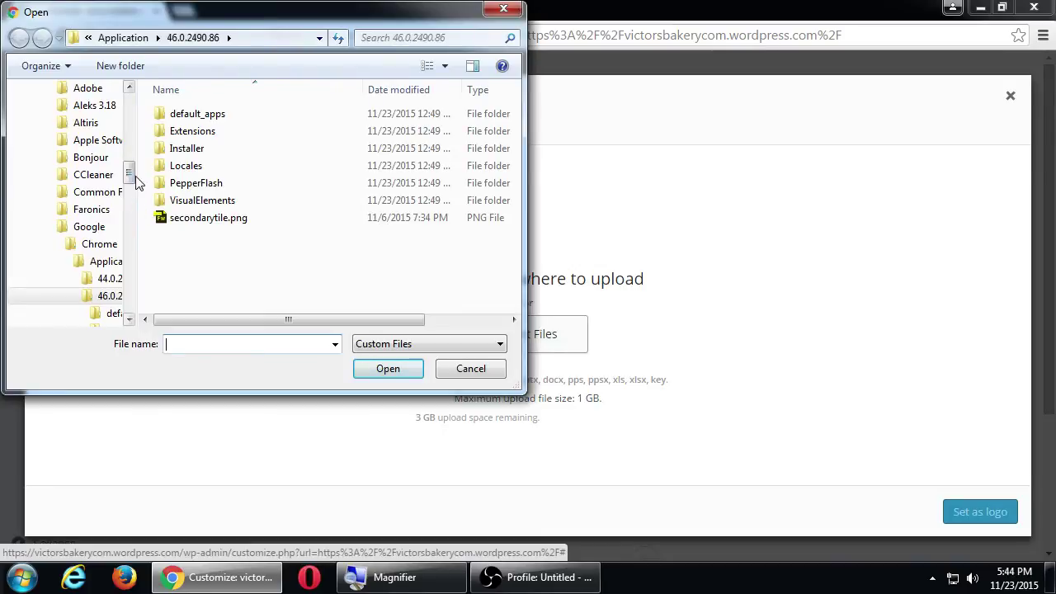
drag(135, 177, 129, 107)
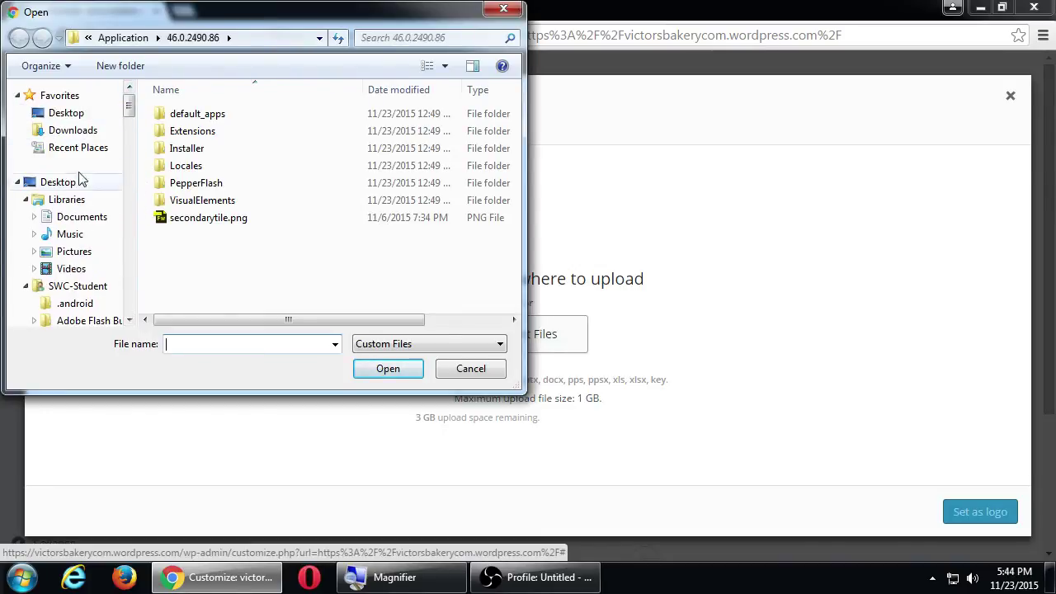
click(61, 251)
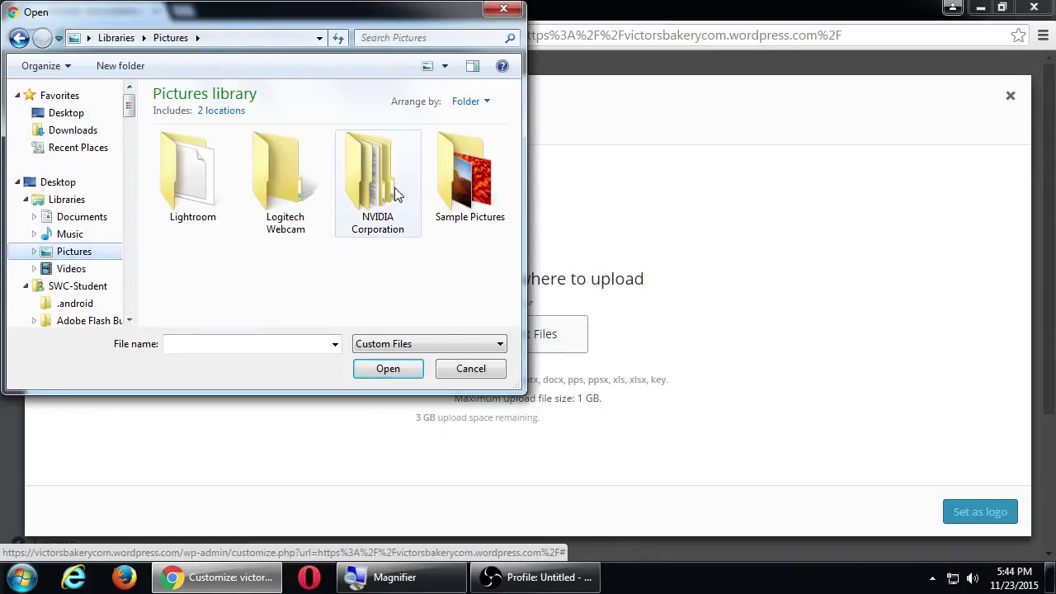
click(457, 177)
double_click(457, 176)
double_click(193, 278)
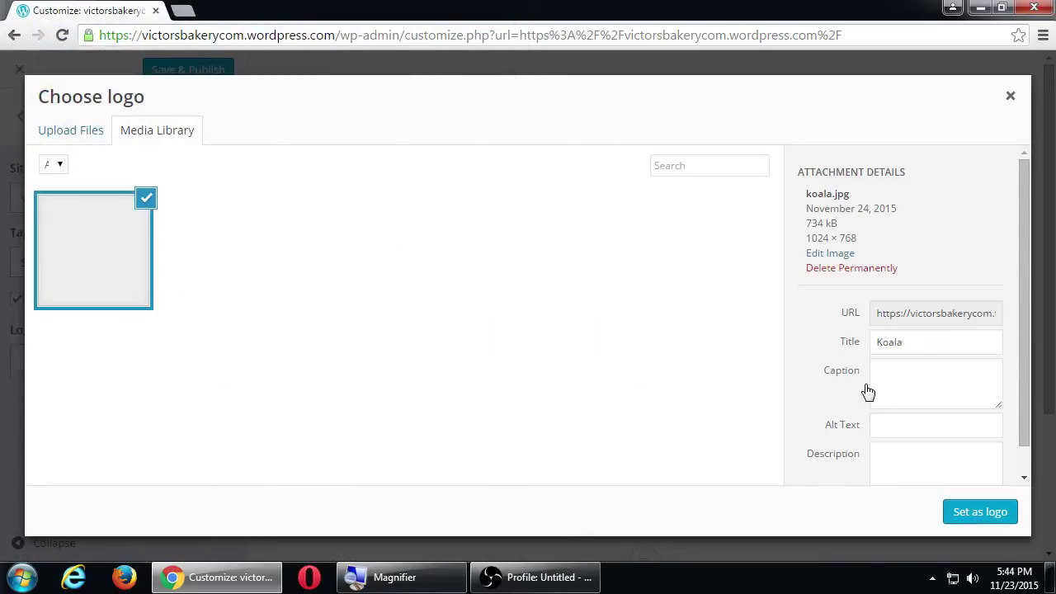
click(980, 518)
scroll(615, 351, down, 3)
scroll(647, 369, up, 3)
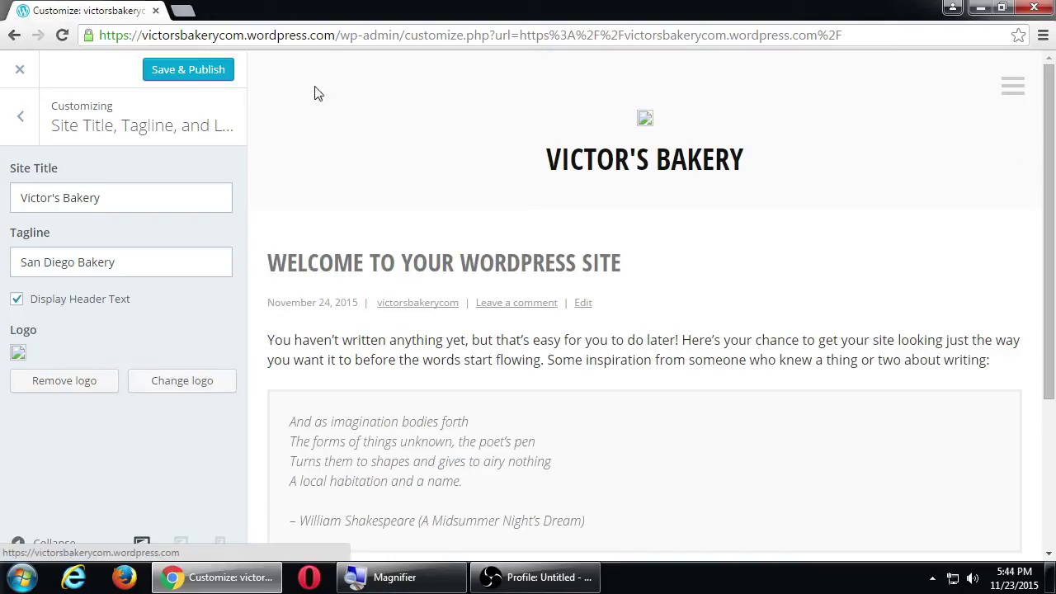
Save & Publish the koala logo and check it under Site Title, Tagline and Logo.
click(187, 73)
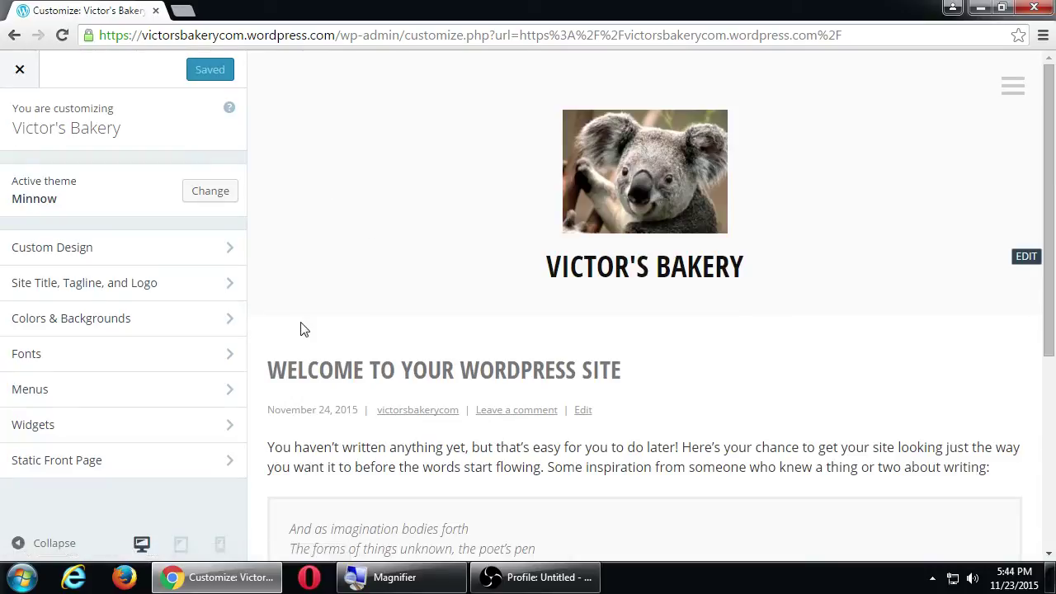
click(189, 284)
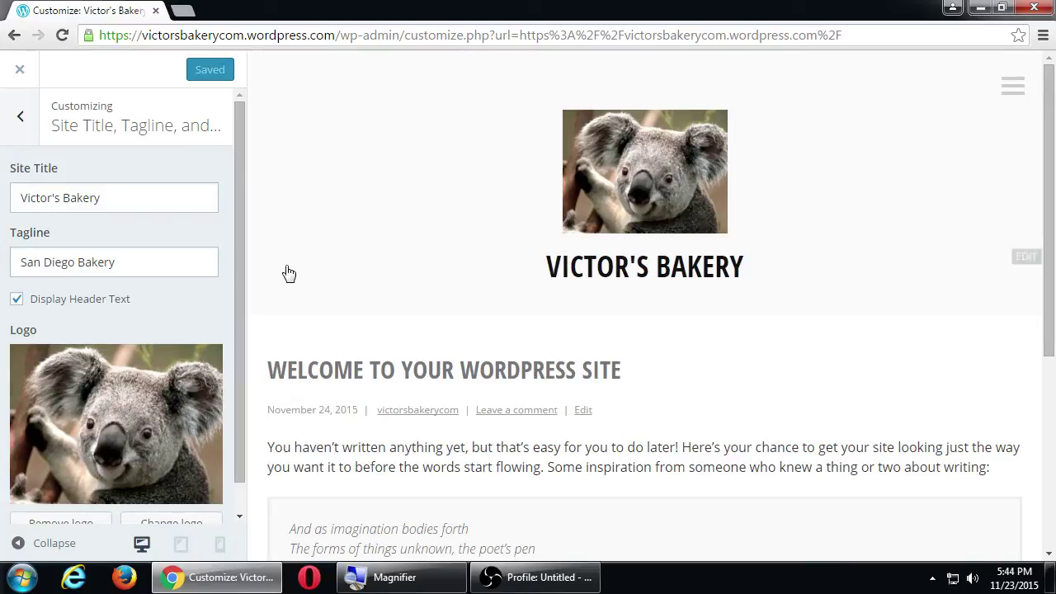
scroll(169, 317, down, 2)
scroll(178, 339, up, 1)
click(33, 123)
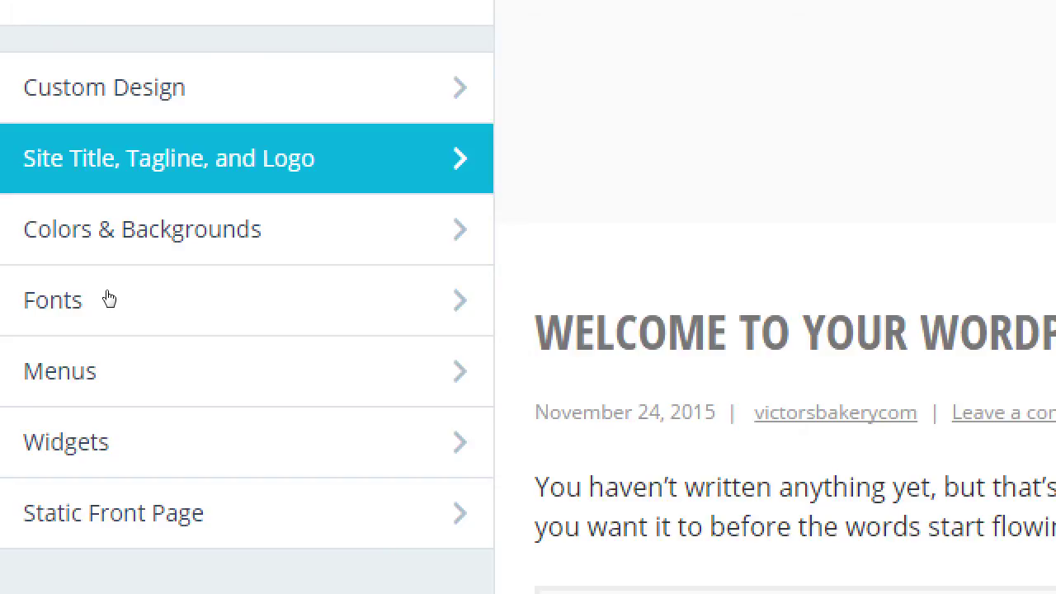
Try pink, grey, charcoal, black and light grey backgrounds, settle on blue-grey, and publish.
click(111, 229)
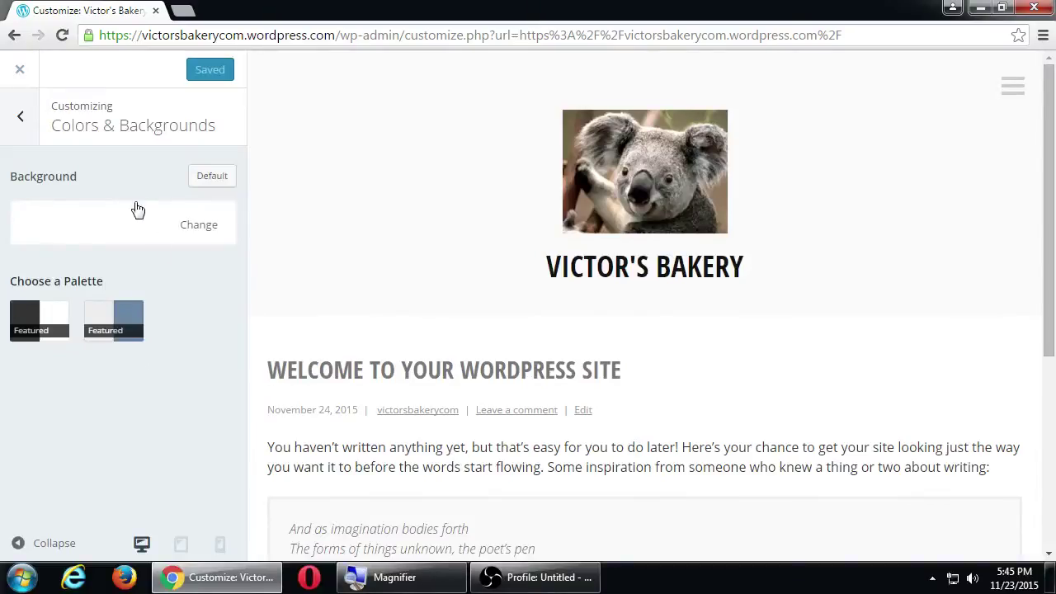
click(116, 228)
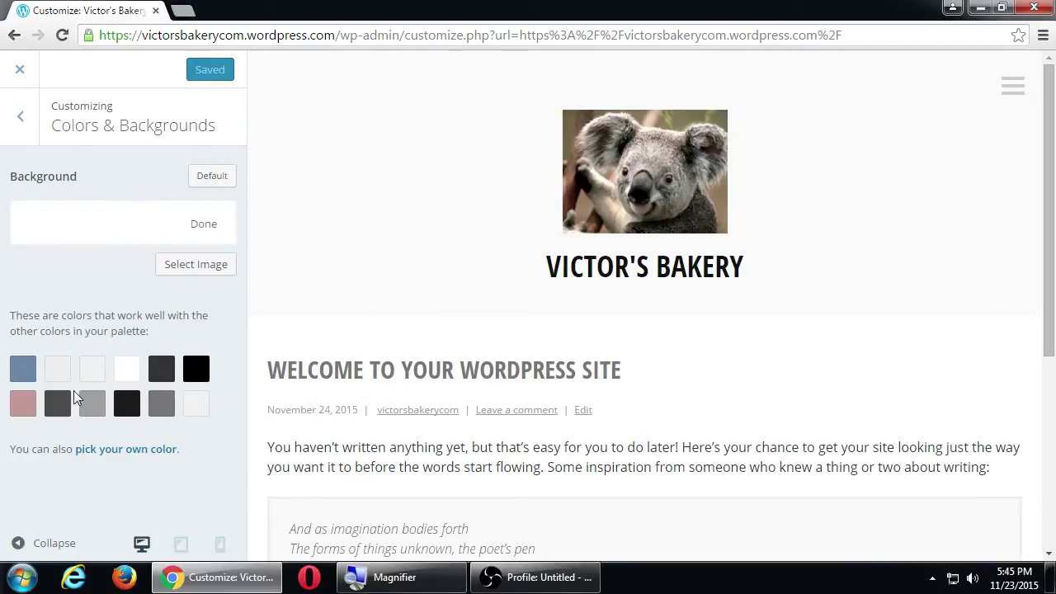
click(28, 410)
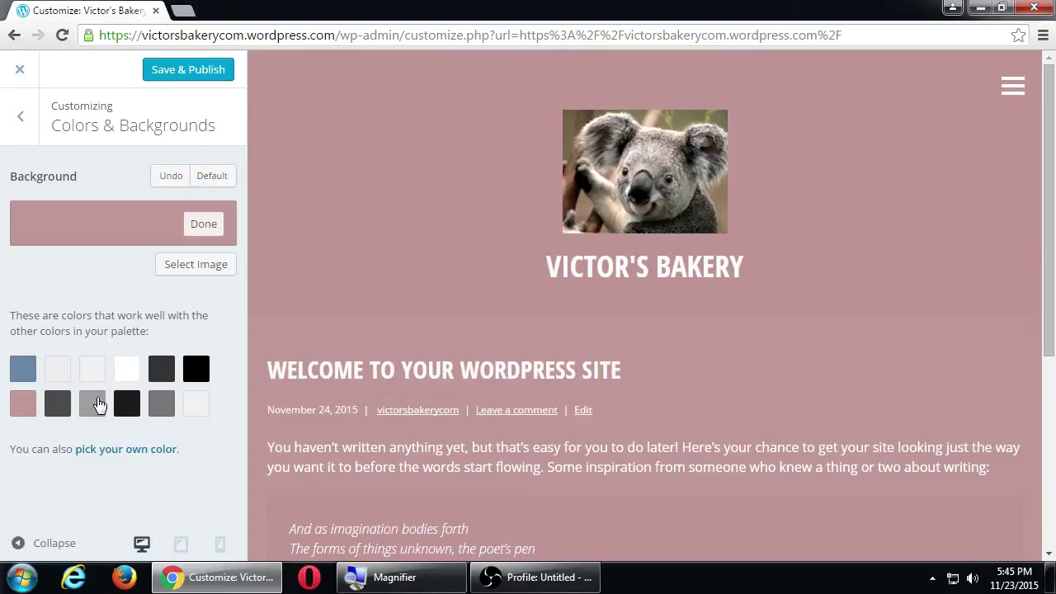
click(162, 404)
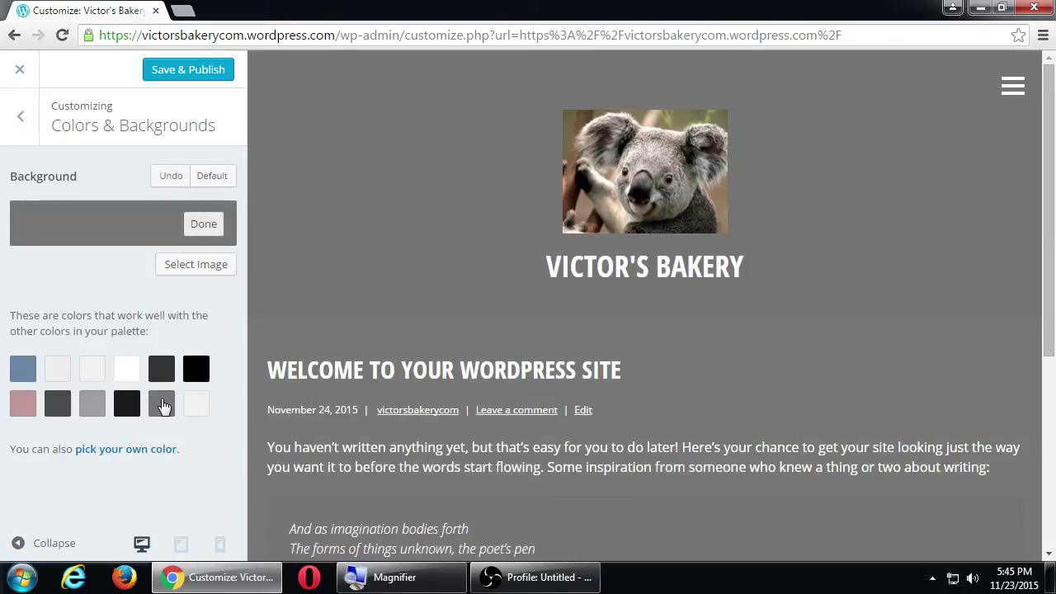
click(165, 373)
click(92, 371)
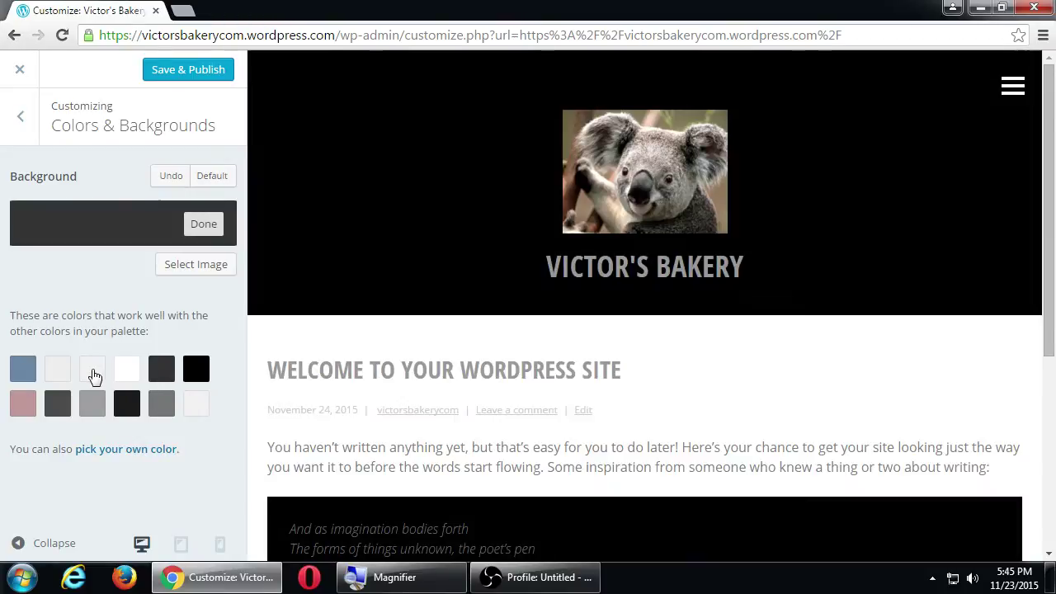
click(60, 377)
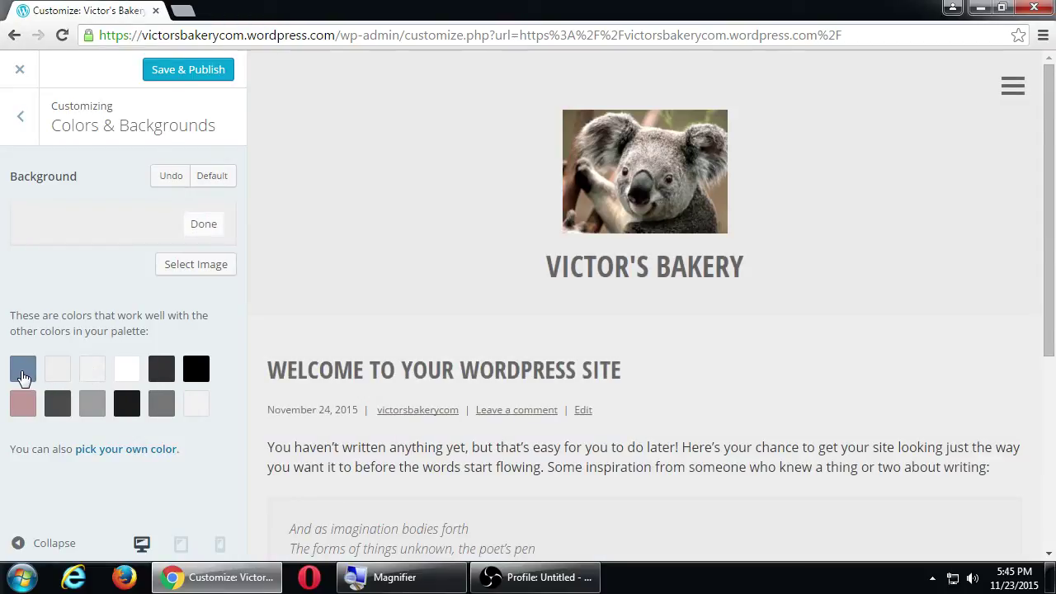
click(23, 373)
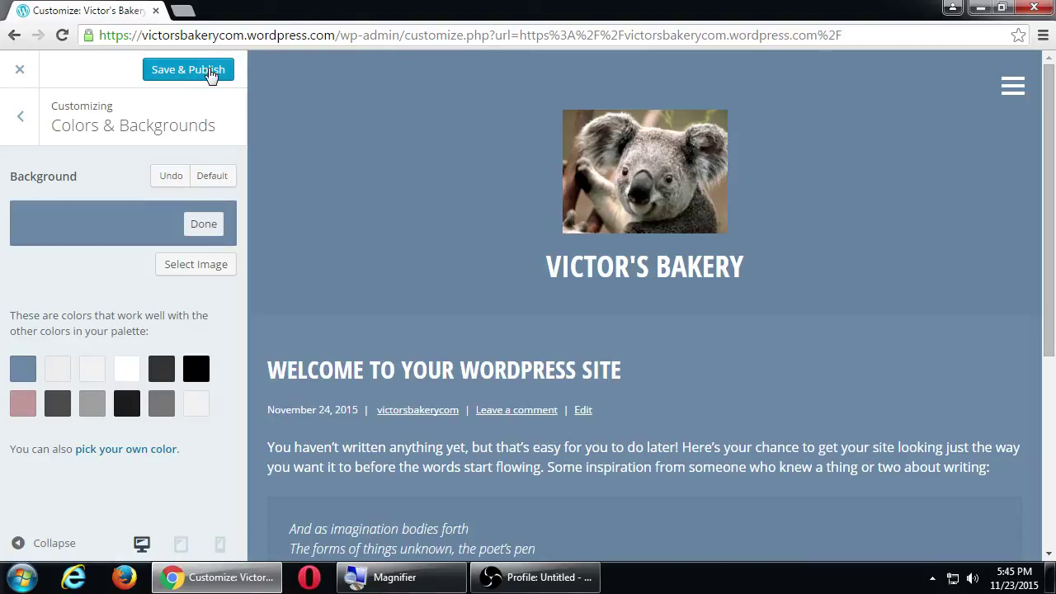
click(205, 72)
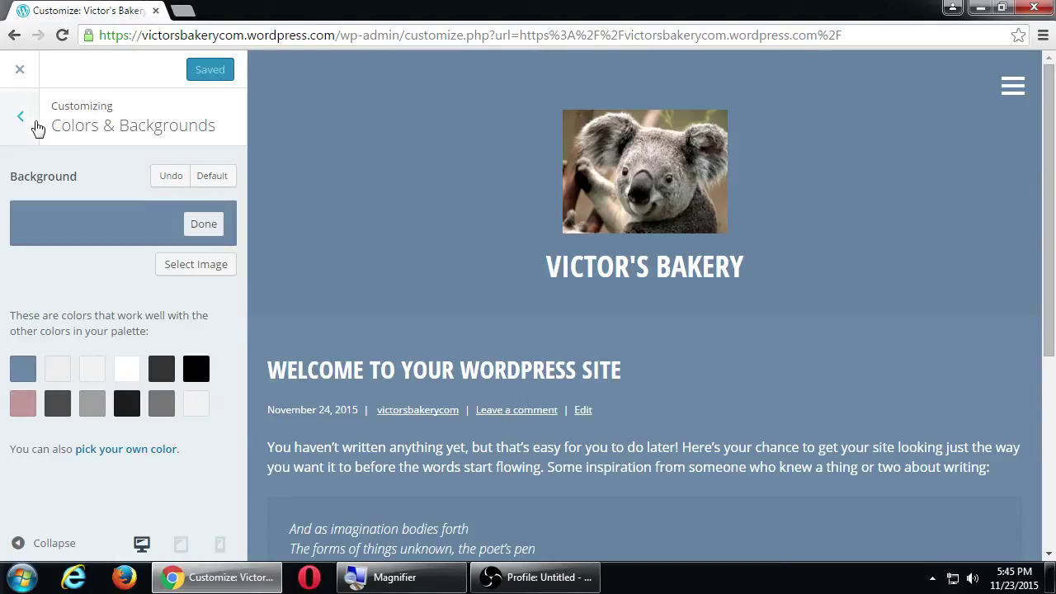
Set the Headings font to Abril Fatface in the Fonts settings.
click(20, 116)
click(97, 353)
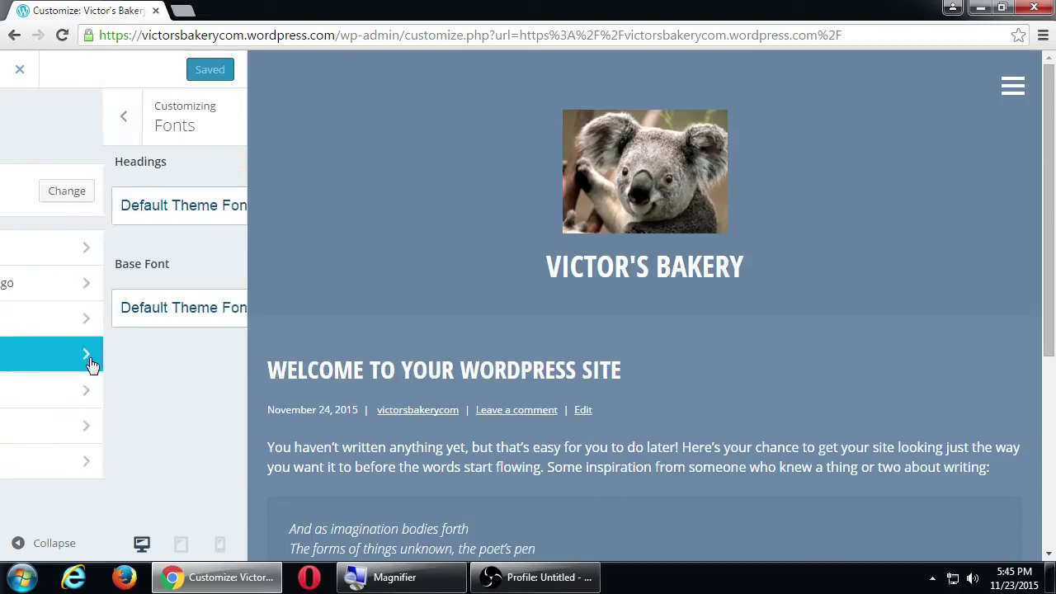
click(142, 216)
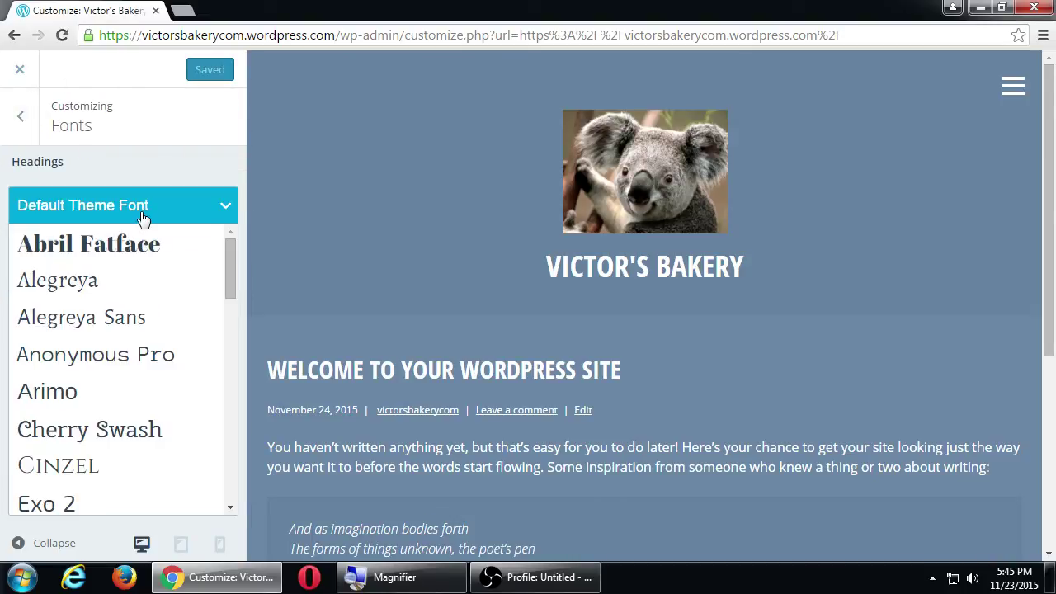
click(144, 244)
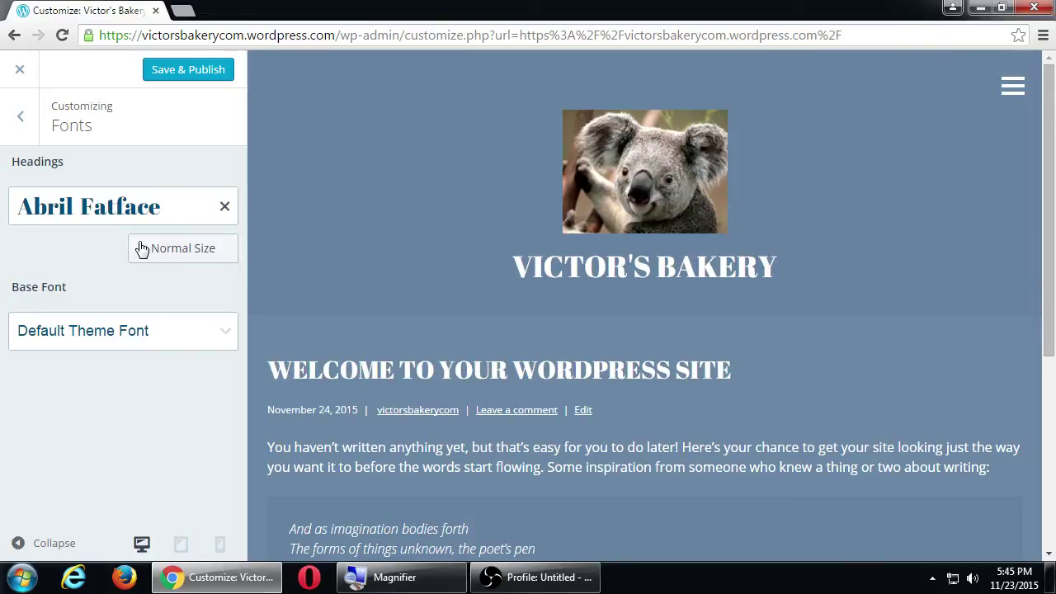
Glance at the Menus settings, then Save & Publish the font change.
click(28, 115)
click(142, 396)
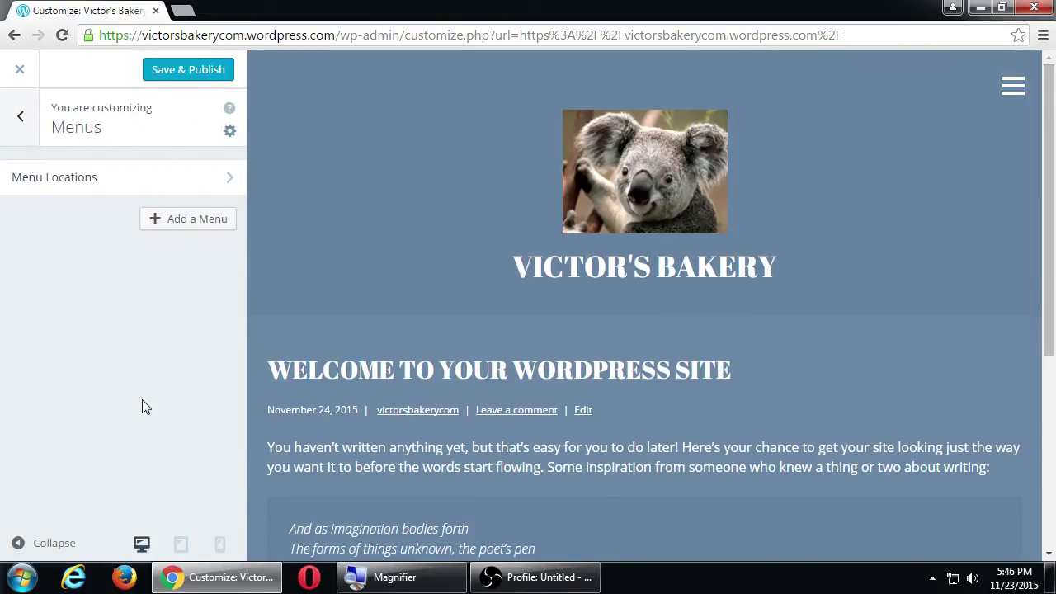
click(15, 122)
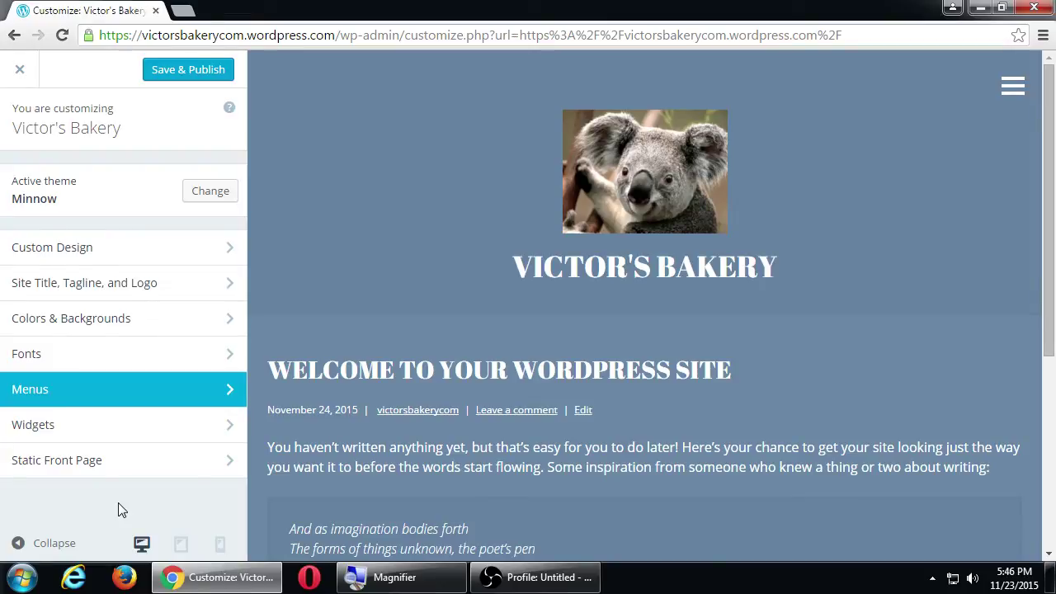
click(183, 71)
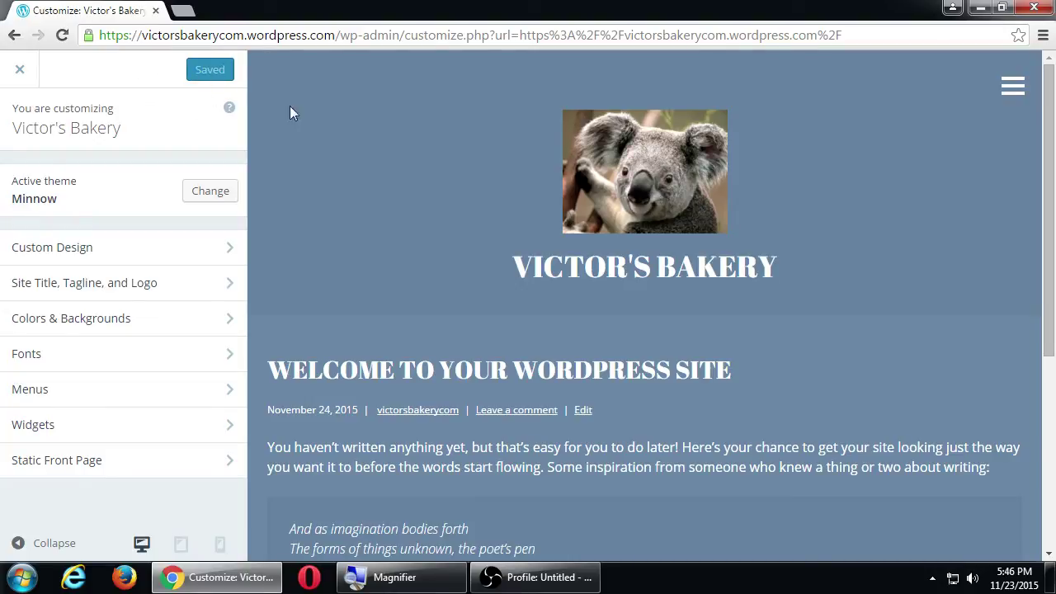
Exit the Customizer and scroll through the live Victor's Bakery site.
click(19, 72)
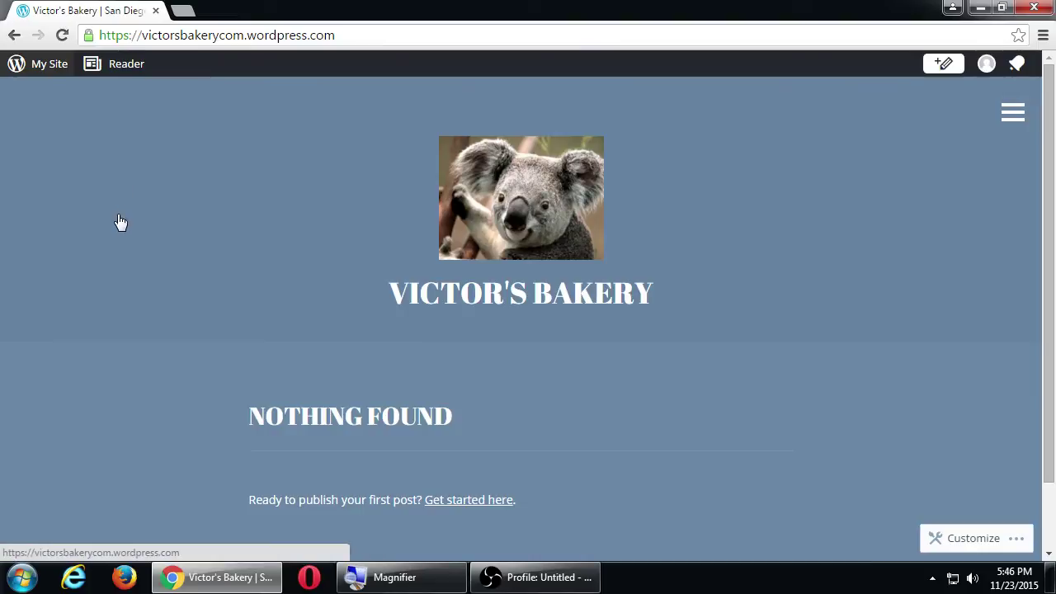
scroll(117, 220, down, 1)
scroll(117, 220, up, 1)
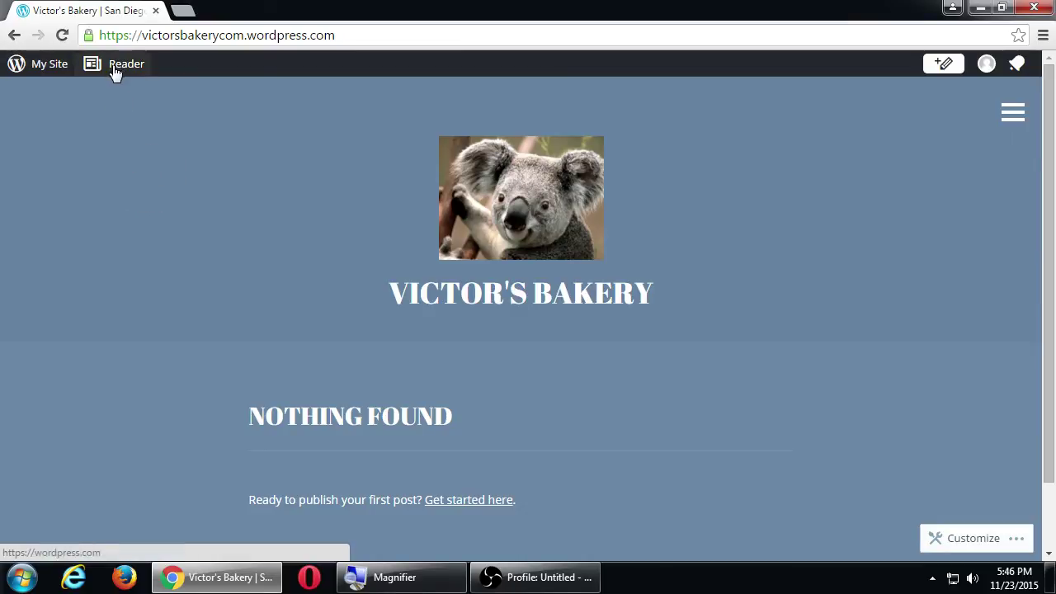
Open the My Site sidebar and zoom out to locate the Blog Posts entry.
click(18, 73)
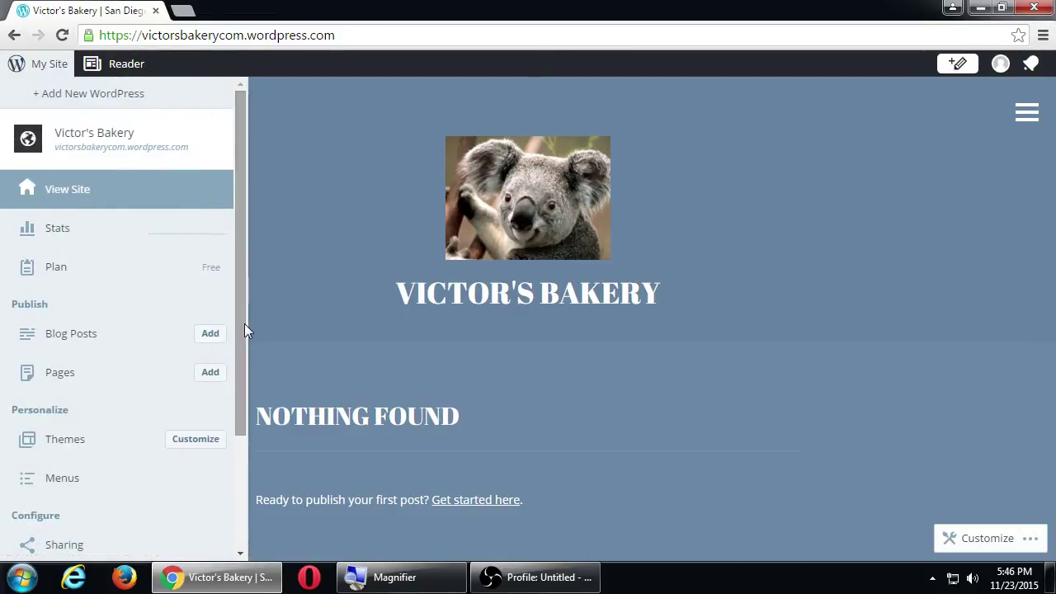
scroll(245, 325, down, 2)
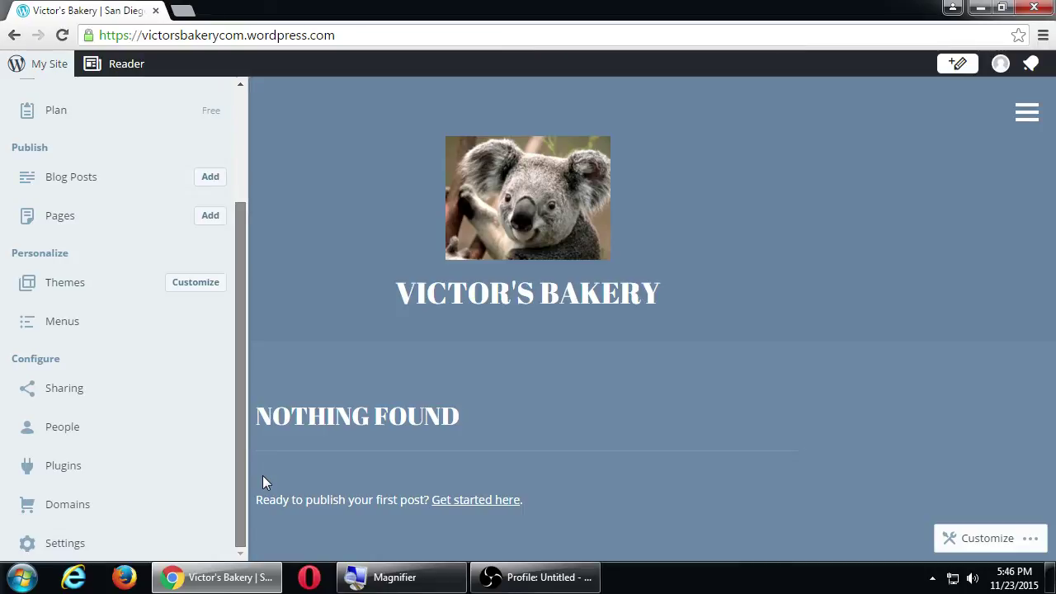
scroll(263, 446, up, 2)
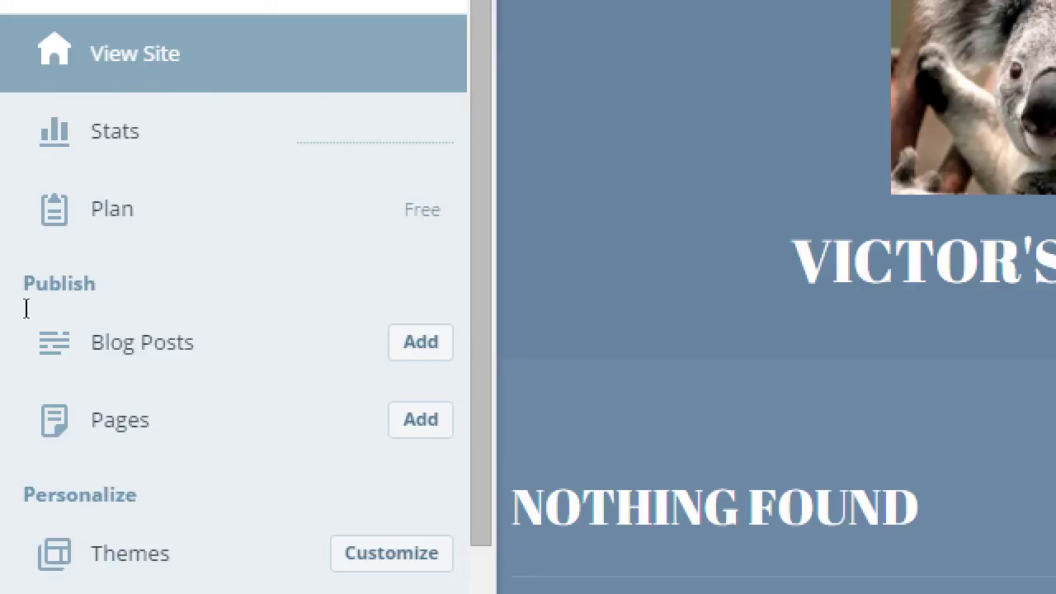
key(super+minus)
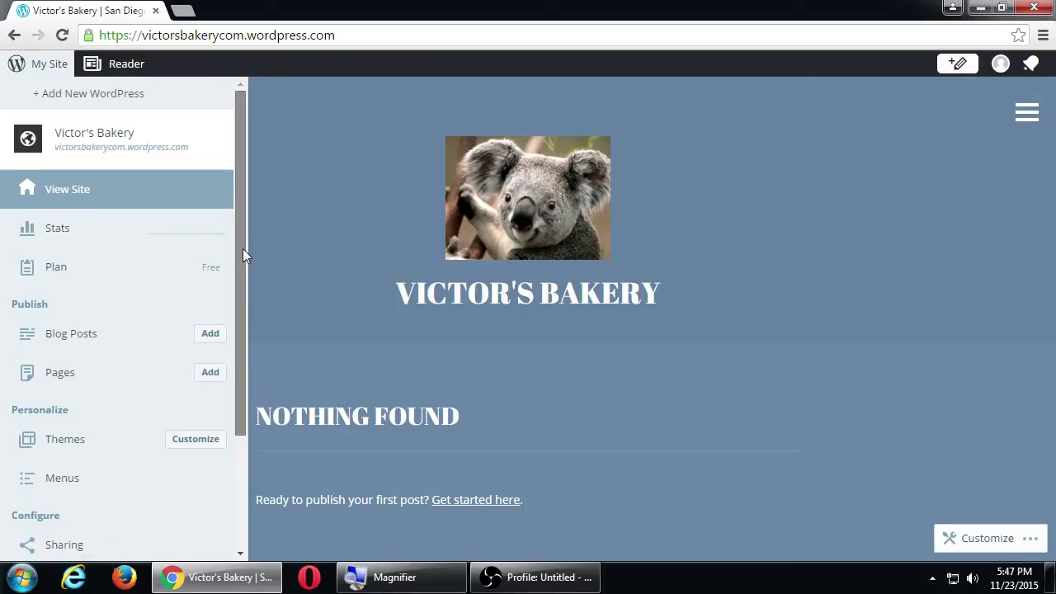
drag(242, 248, 258, 393)
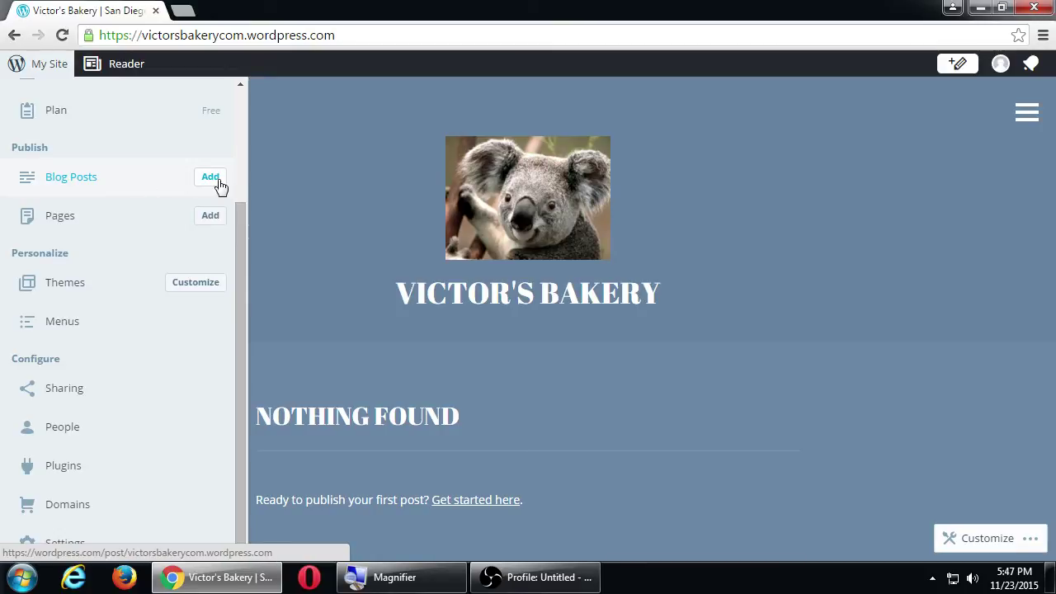
scroll(3, 279, up, 2)
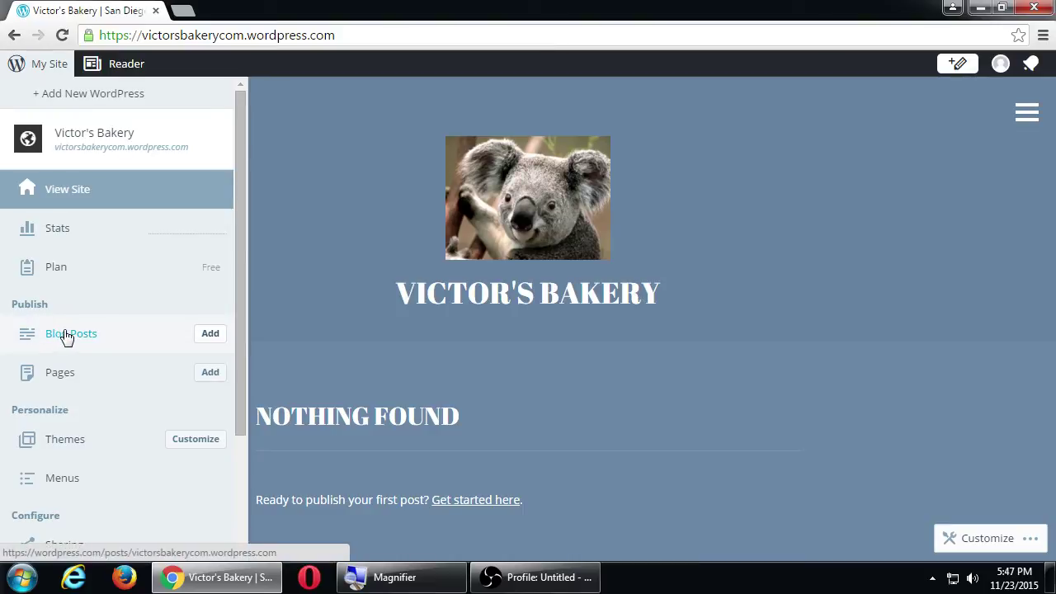
Start a new, blank blog post in the WordPress.com post editor.
click(209, 335)
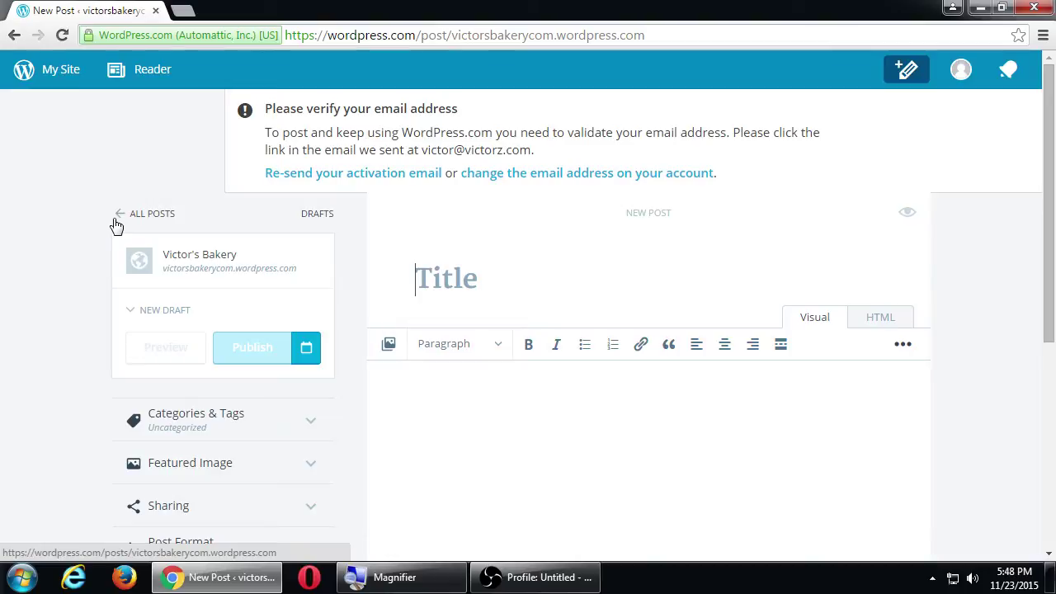
scroll(16, 354, down, 3)
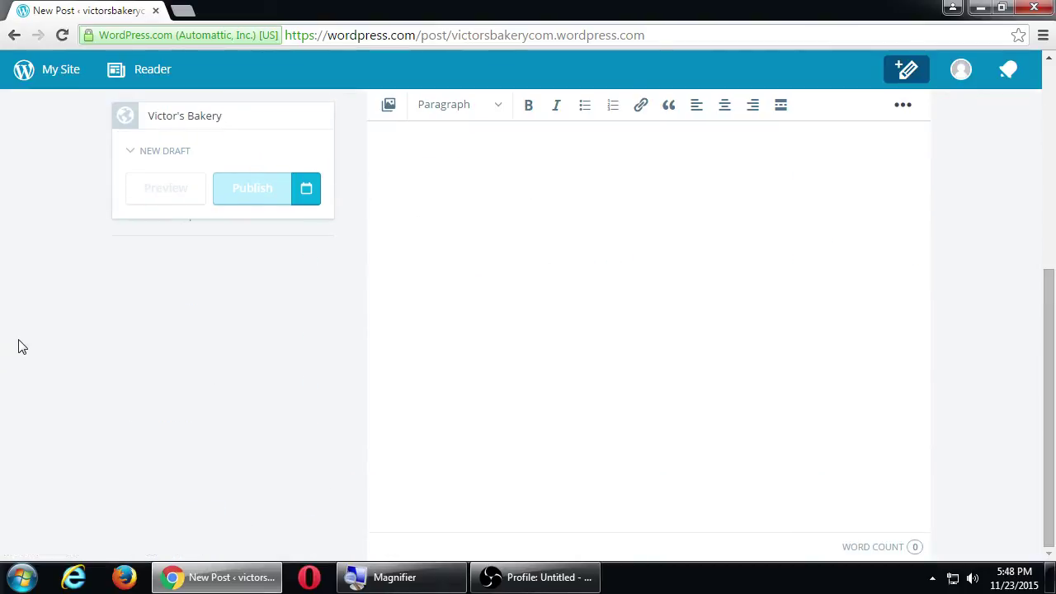
scroll(21, 345, up, 3)
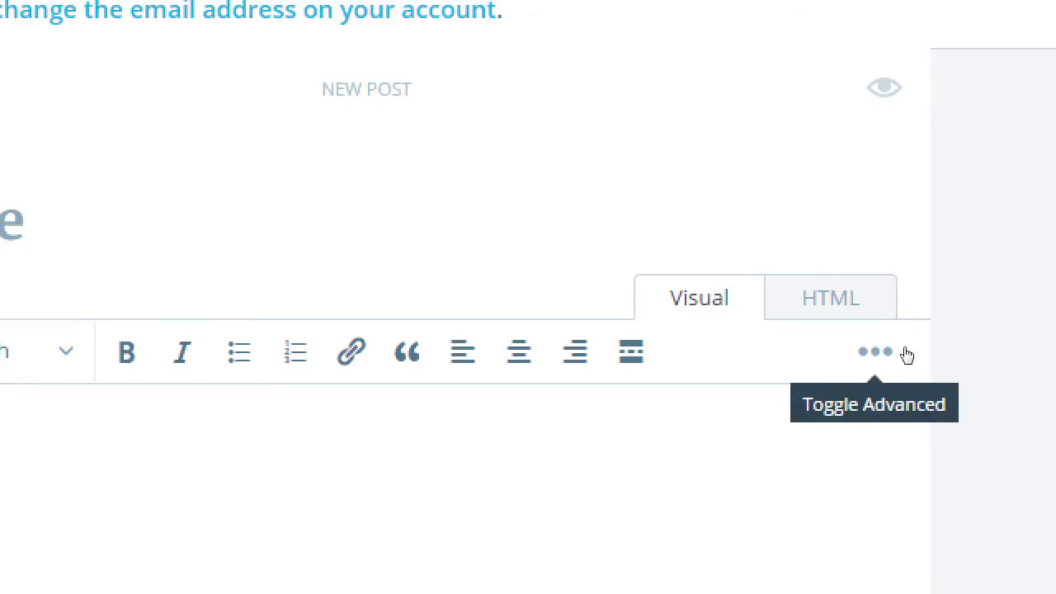
click(905, 354)
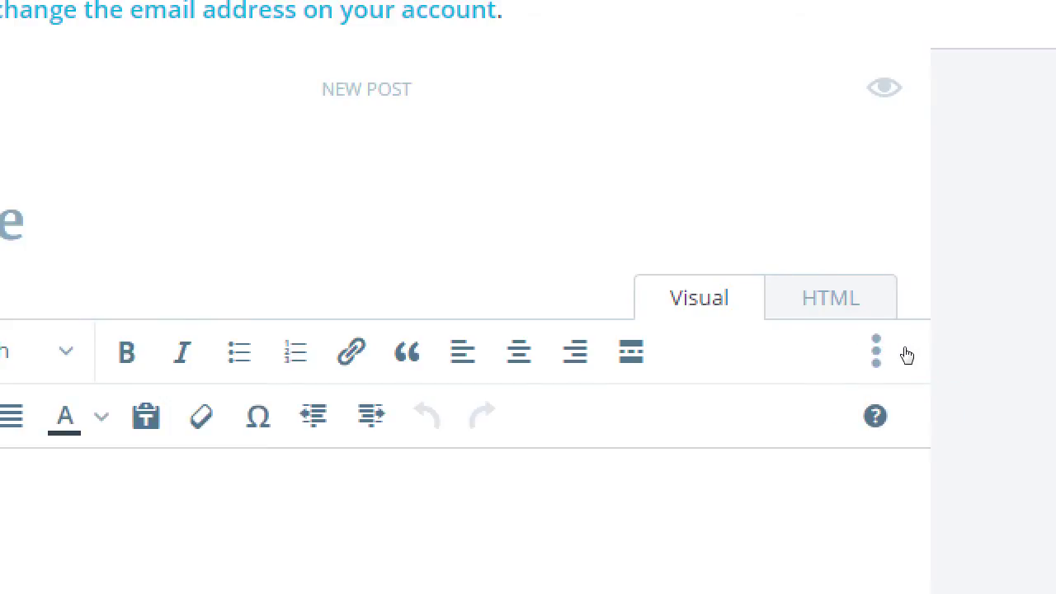
click(906, 354)
click(906, 353)
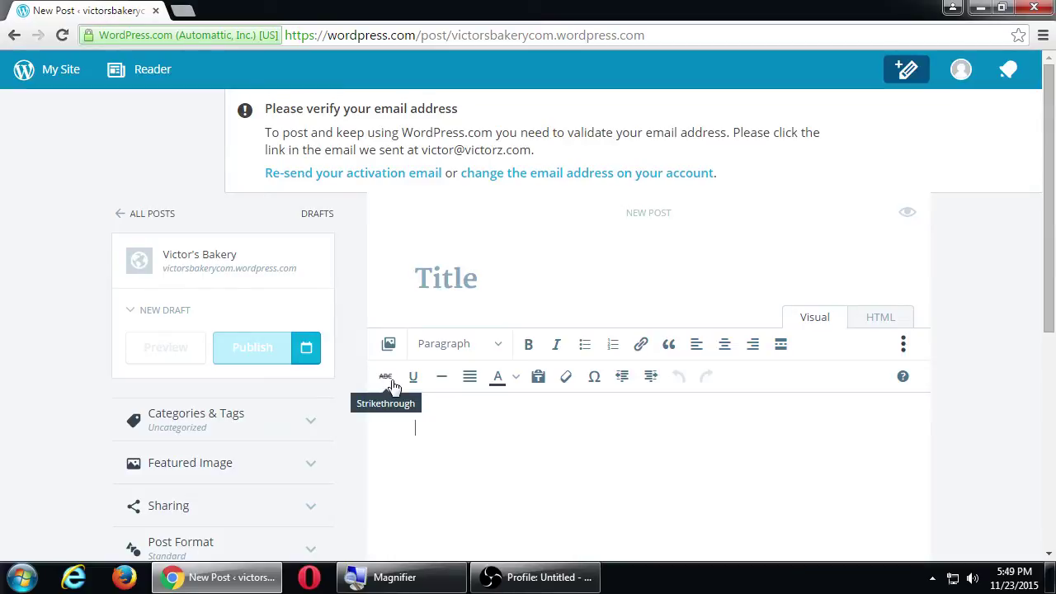
Title the new post 'Introduction' and place the cursor in the post body.
click(479, 275)
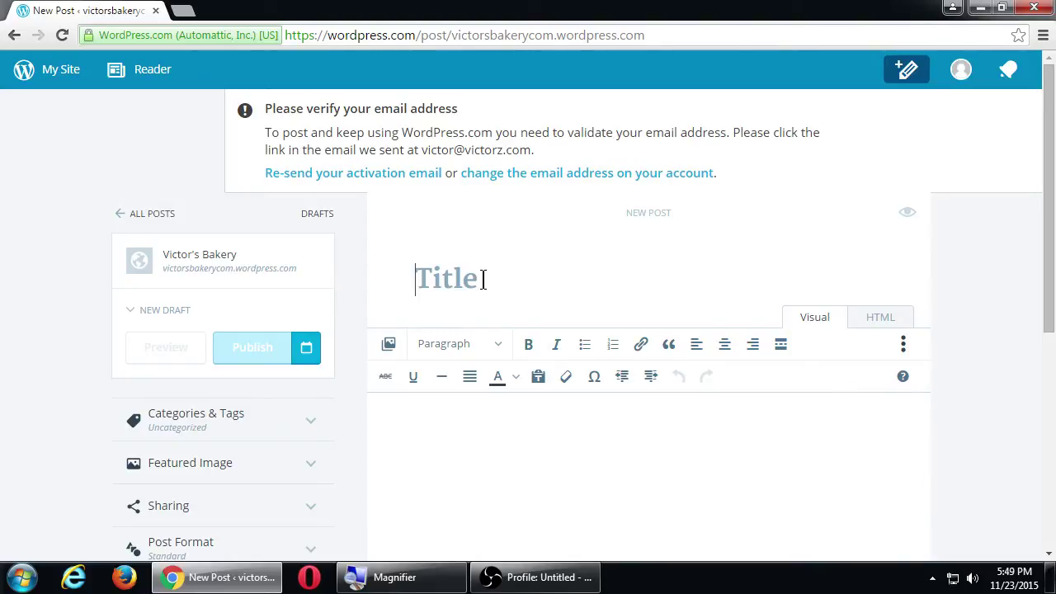
text(Introduction)
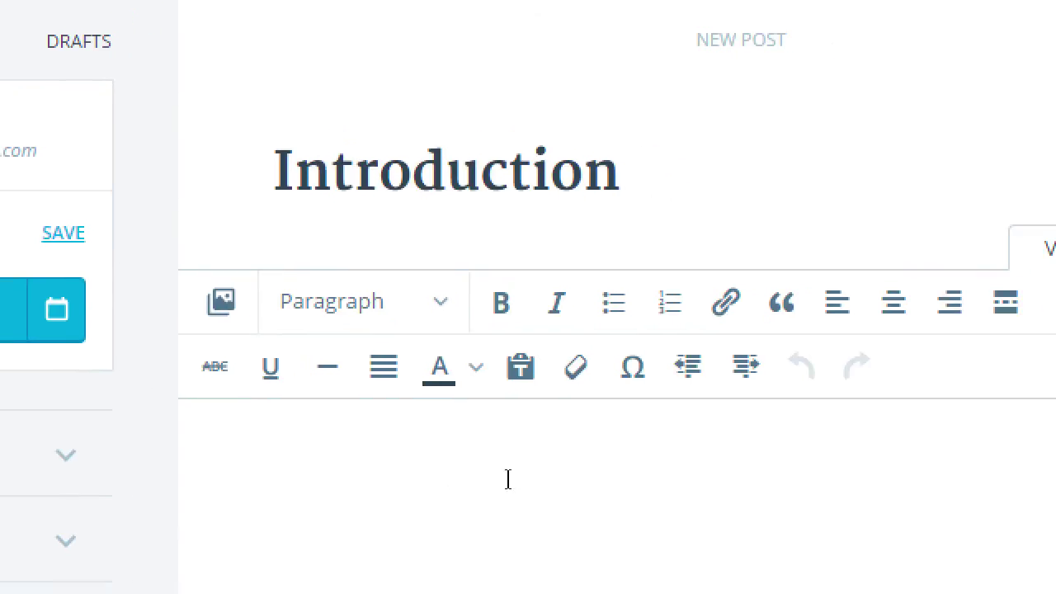
click(652, 525)
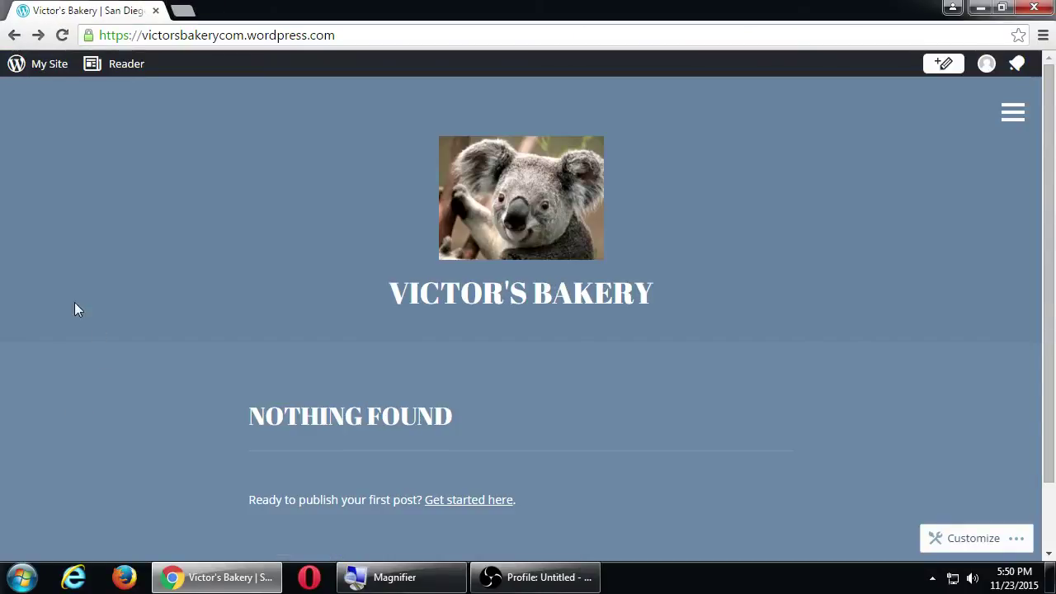
Open the My Site menu, then go forward to the Introduction draft editor.
click(38, 67)
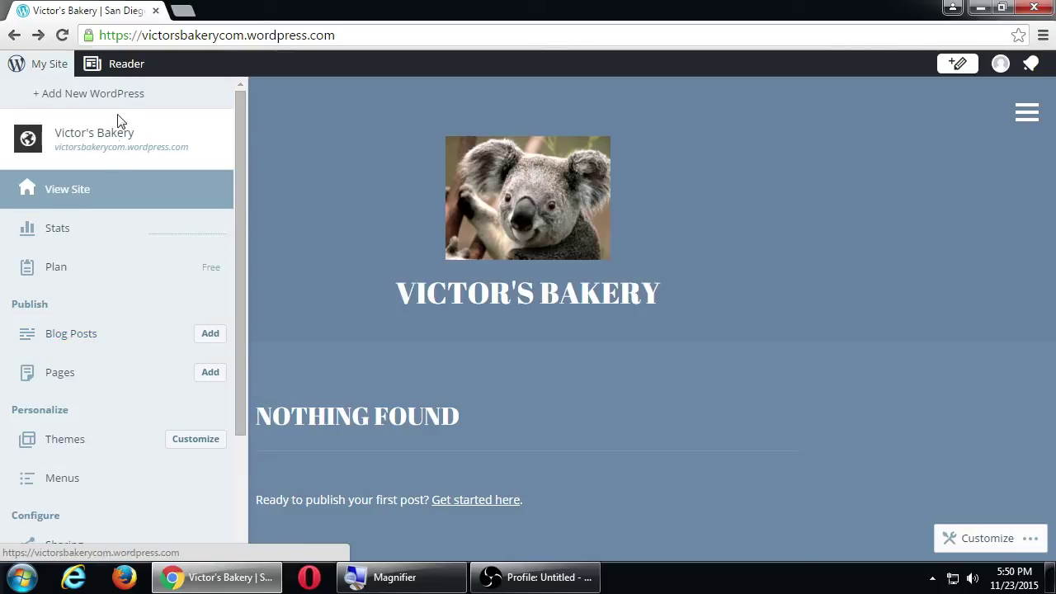
click(41, 36)
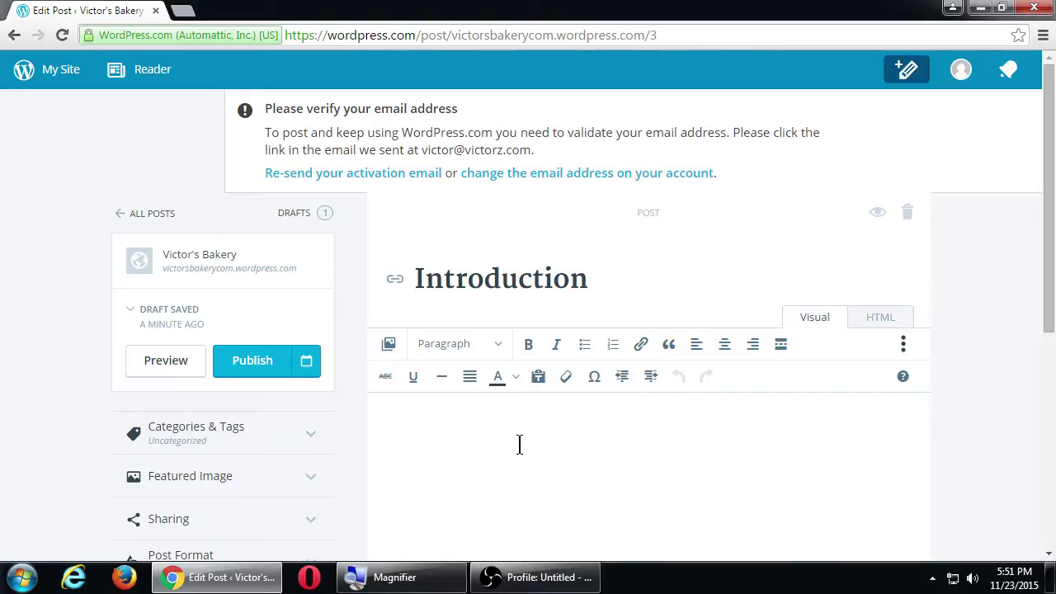
Type the intro sentence, bolding 'excited' and italicizing 'WordPress'.
text(This is my first)
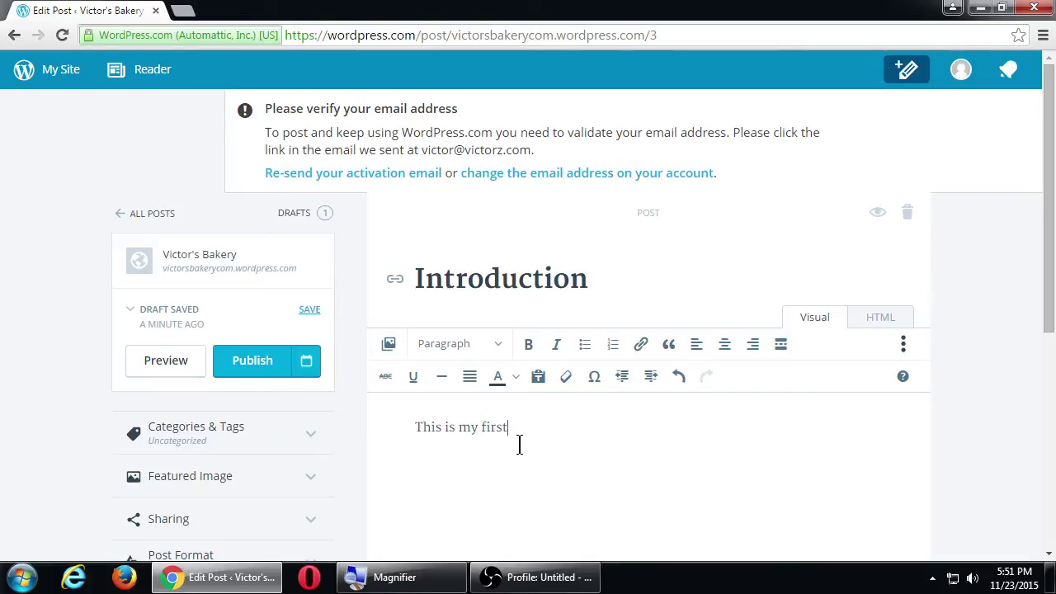
text( WordPress)
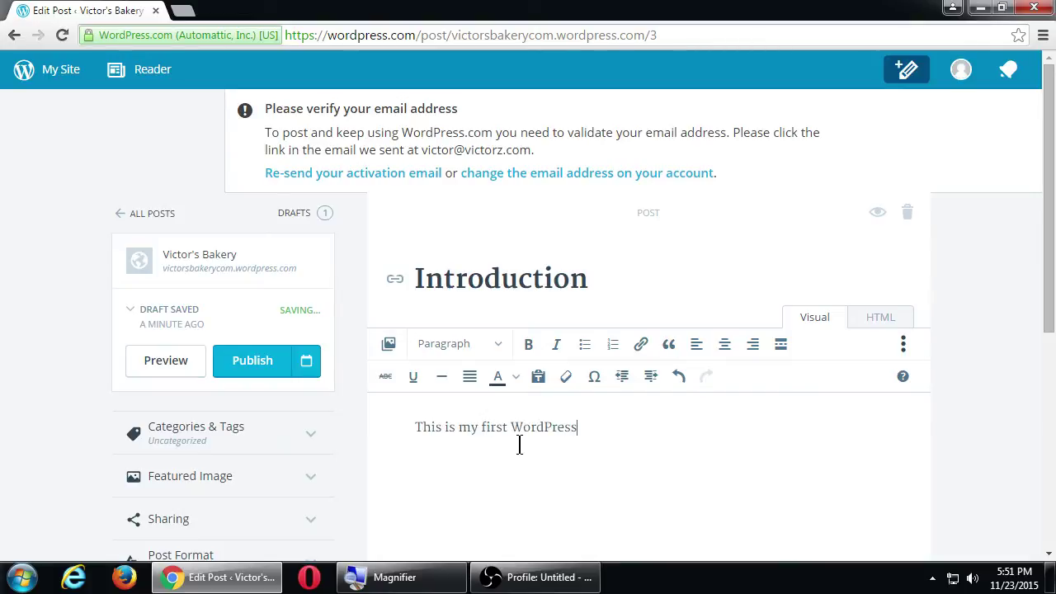
text( blog post. I'm so )
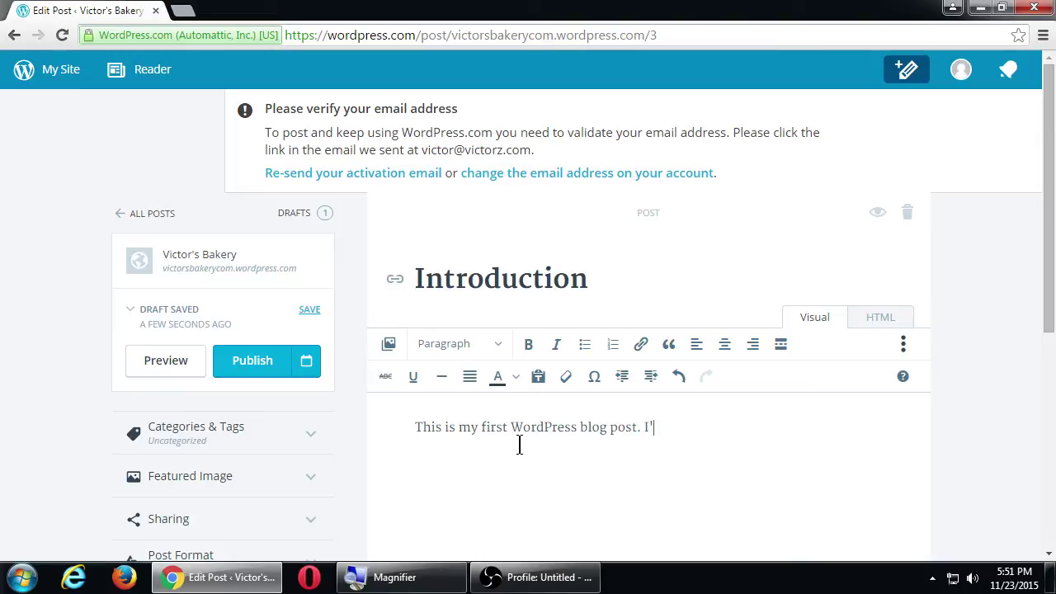
text(excited!)
key(Left)
key(ctrl+shift+Left)
key(ctrl+b)
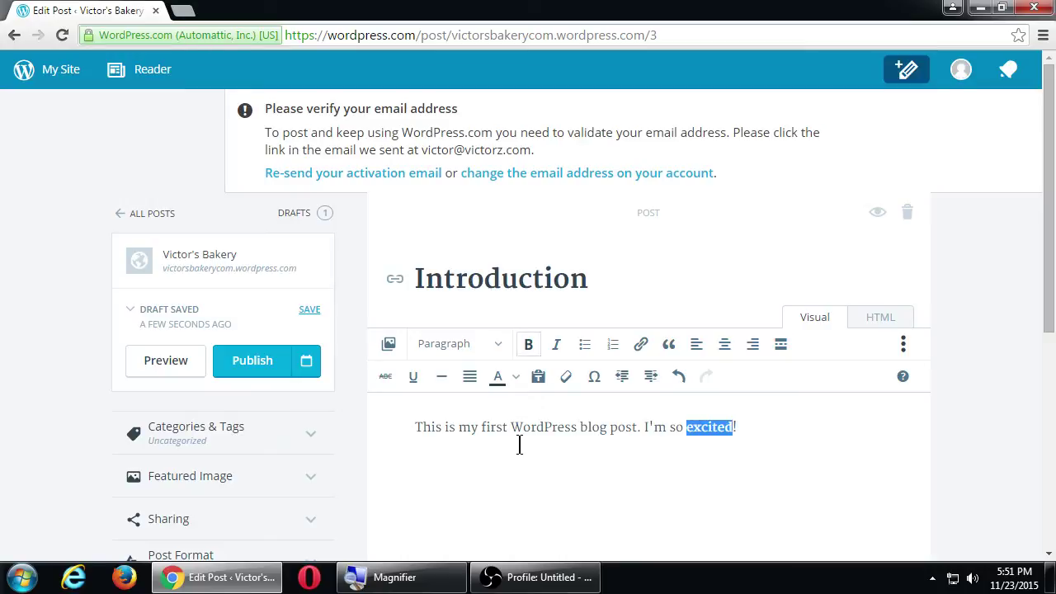
key(ctrl+Left)
key(ctrl+shift+Left)
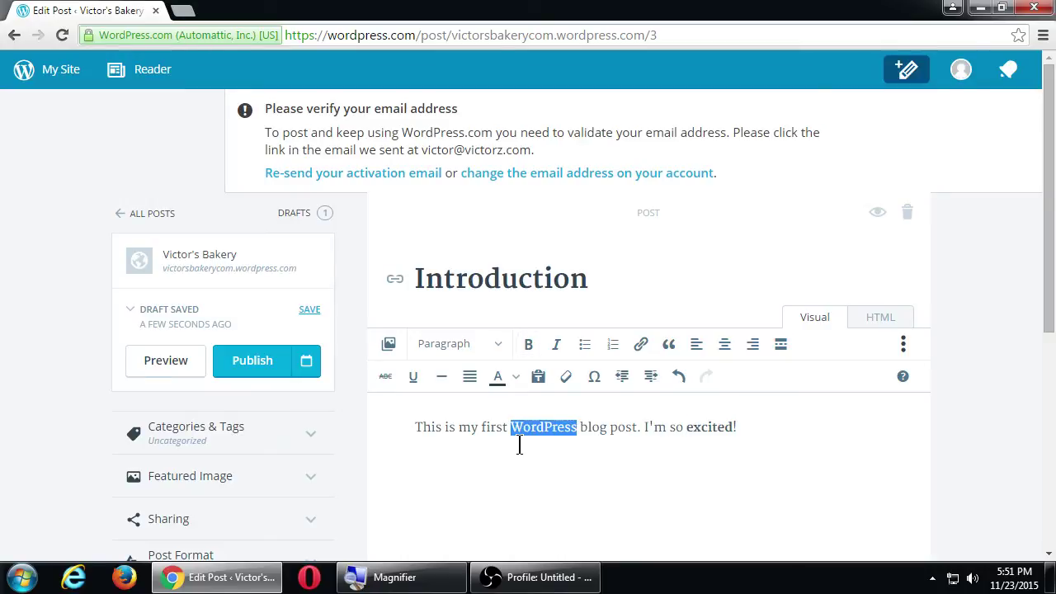
key(ctrl+i)
Add 'What I want to learn:' followed by three goals: great website, go viral, get paid.
key(End)
key(Return)
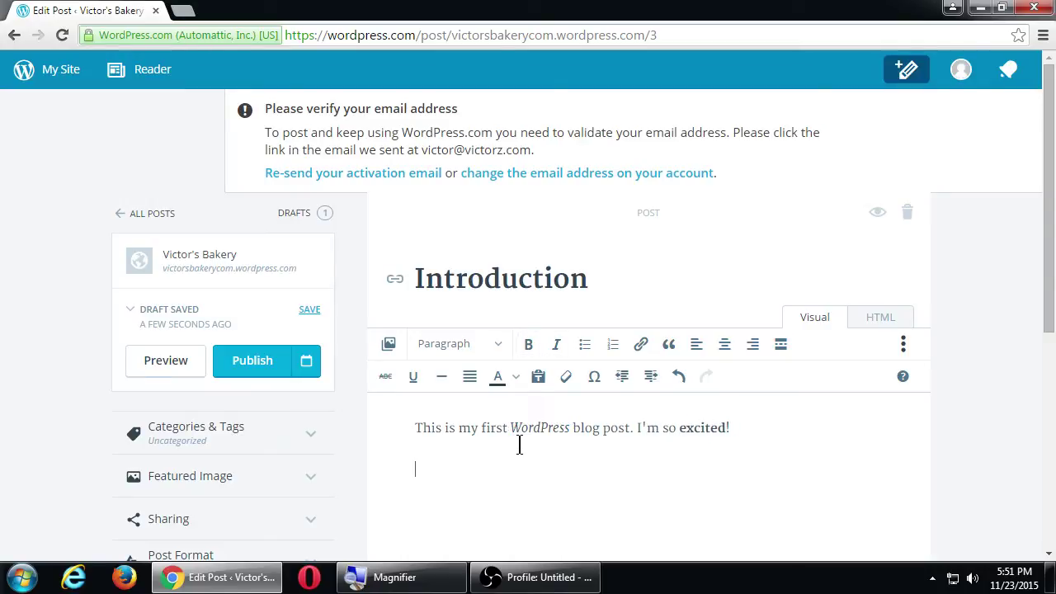
text(What I want to learn: )
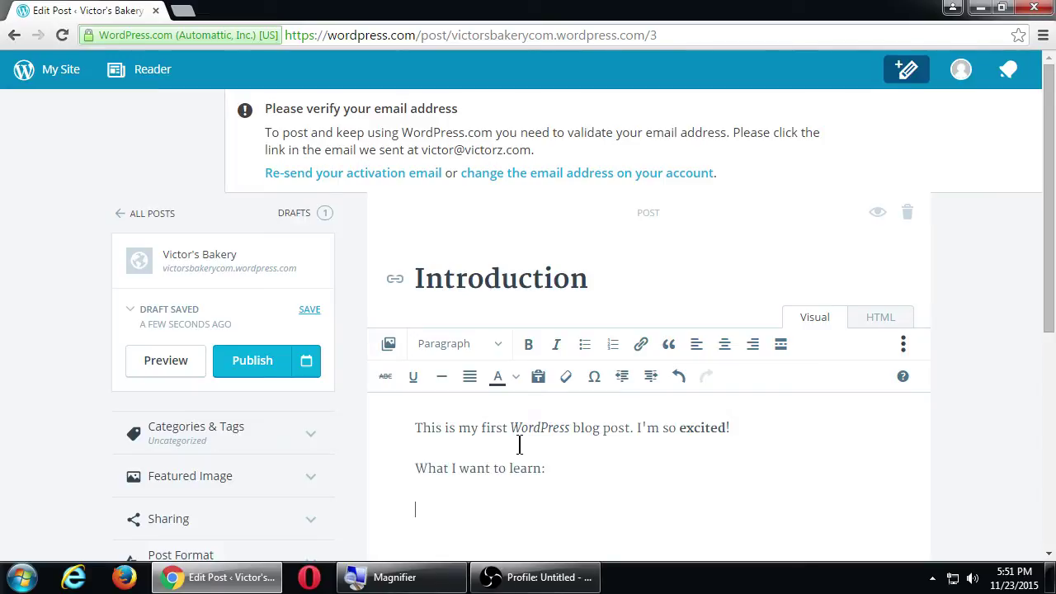
text(How to create a)
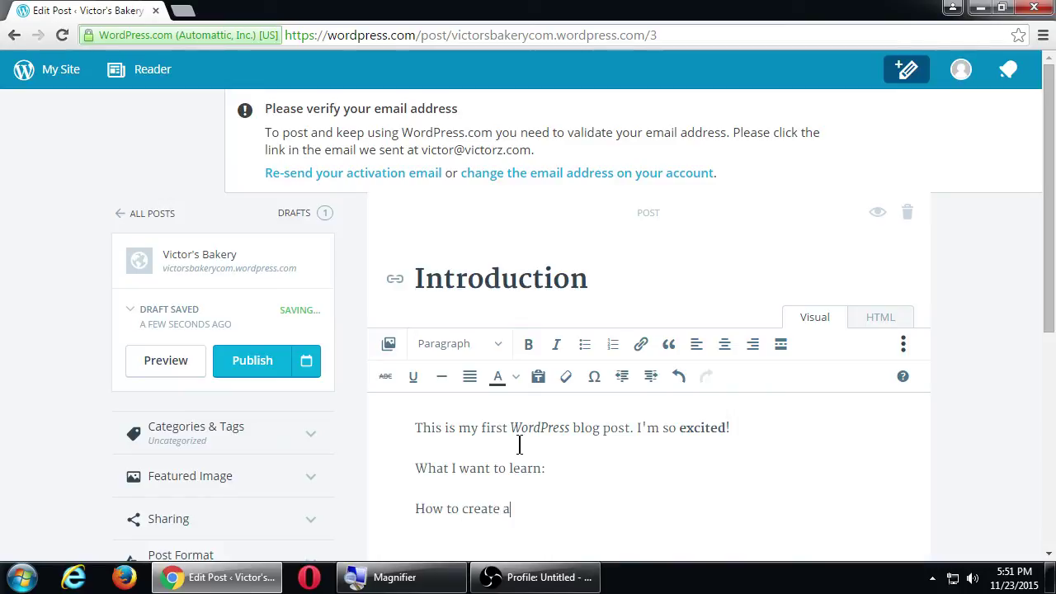
text( great we)
key(BackSpace)
key(BackSpace)
text(great we)
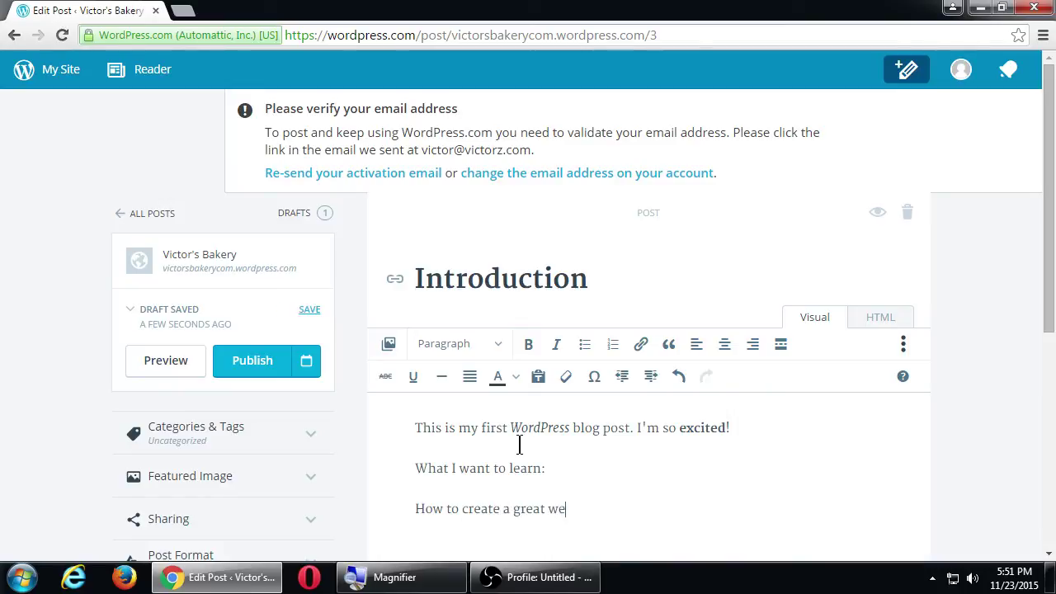
text(bsite )
text(How to )
text(go viral.)
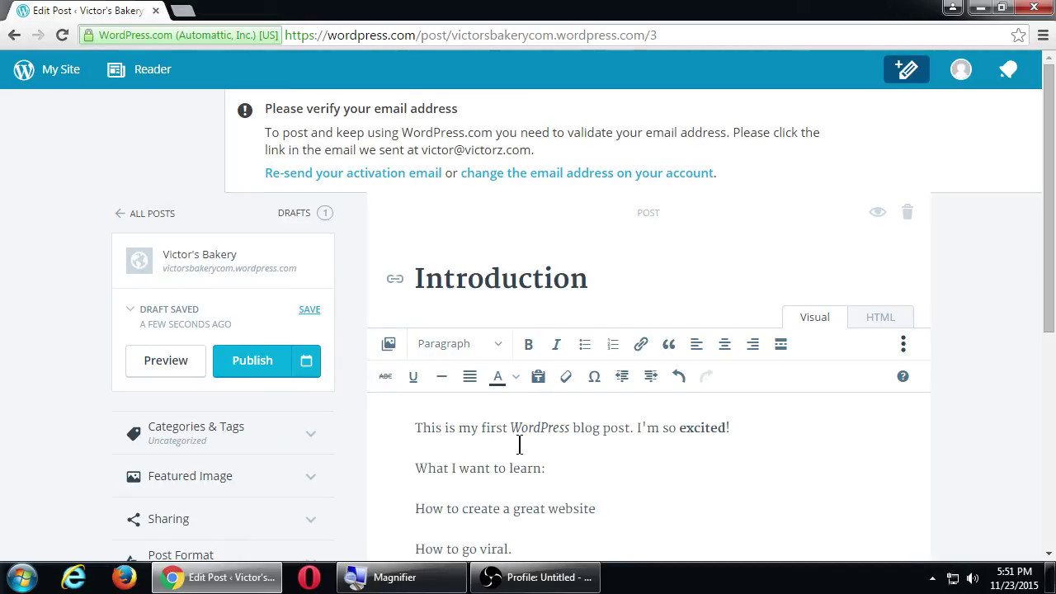
key(Return)
text(How to ge)
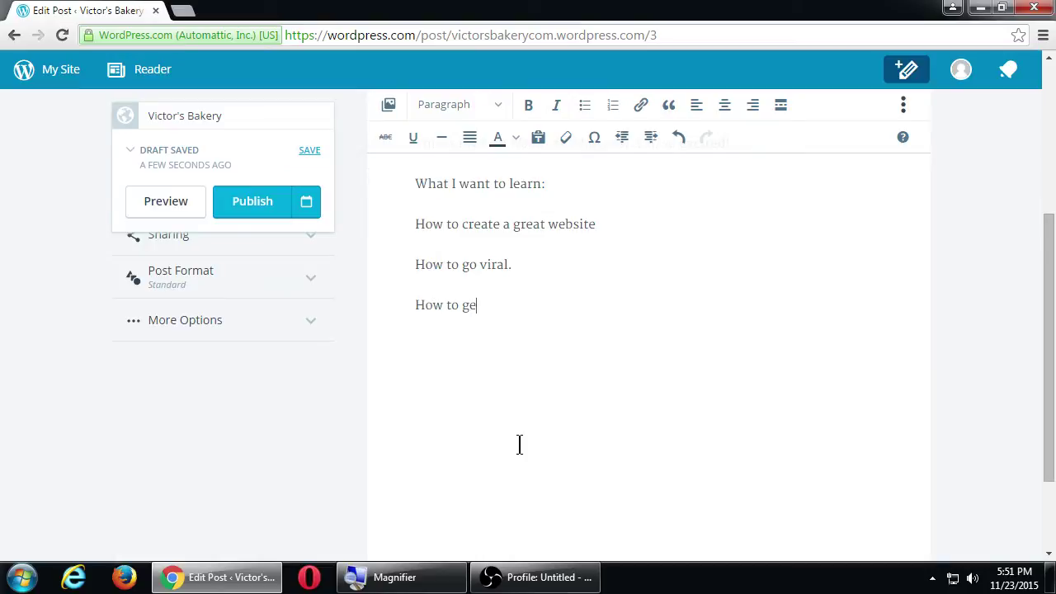
text(t paid!)
Turn the three goal lines into a bulleted list and start a plain paragraph after it.
key(shift+Up)
key(shift+Up)
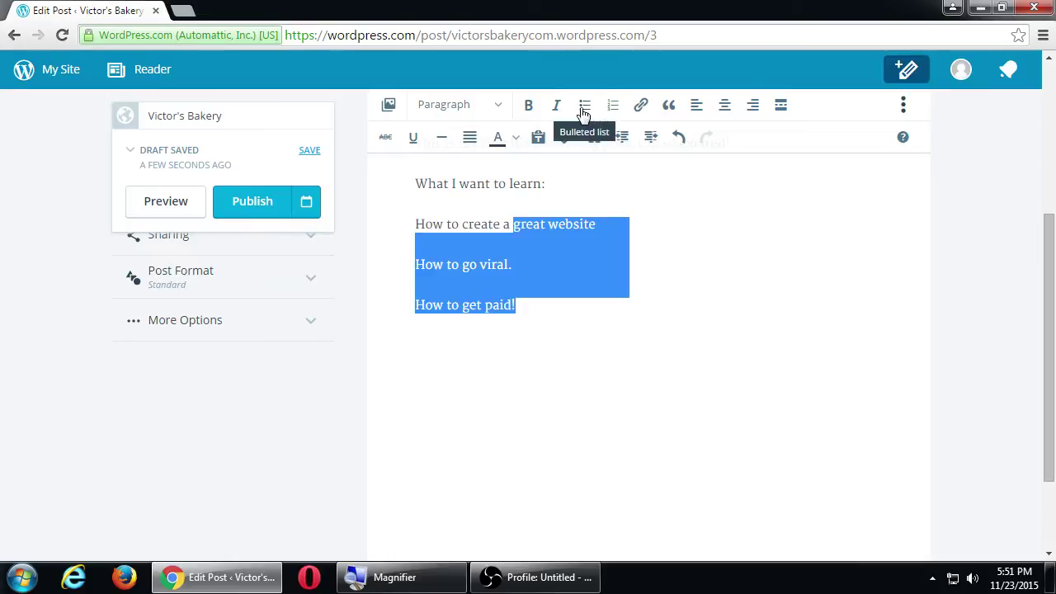
click(584, 111)
click(627, 283)
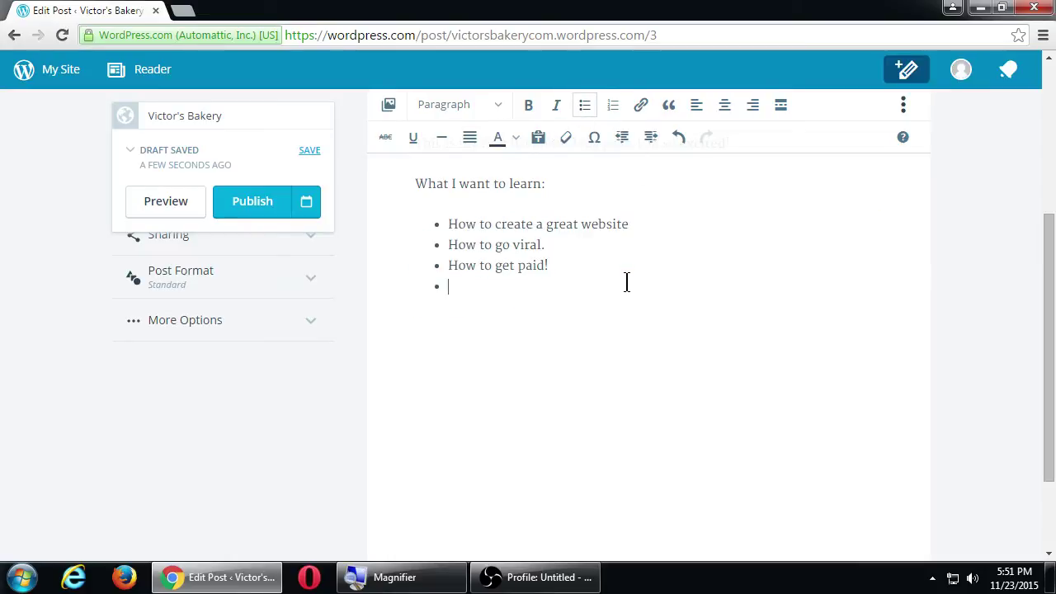
key(Return)
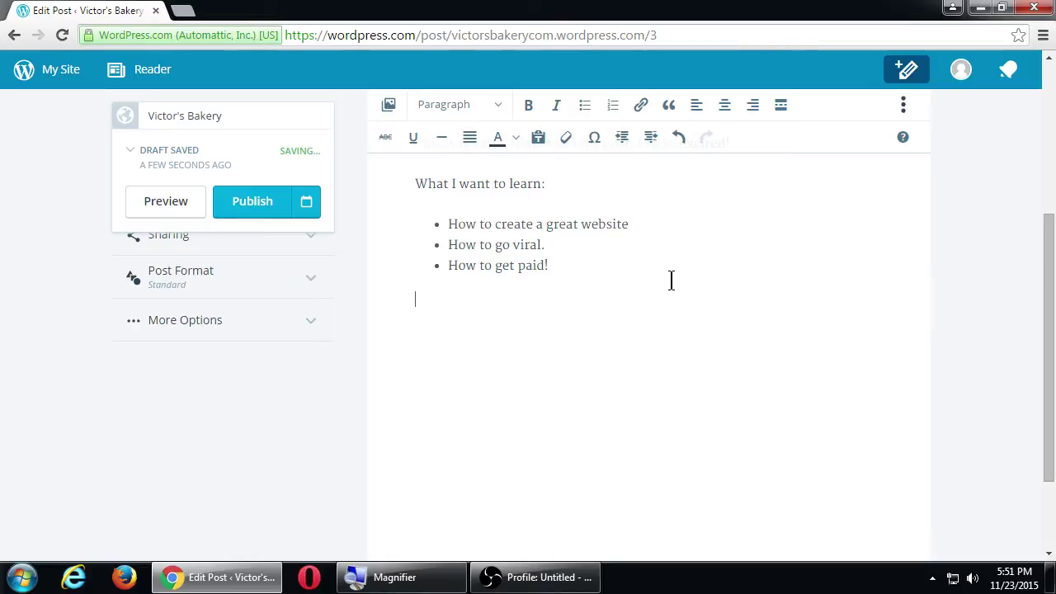
Insert the koala photo from the media library below the list and shrink it.
click(389, 104)
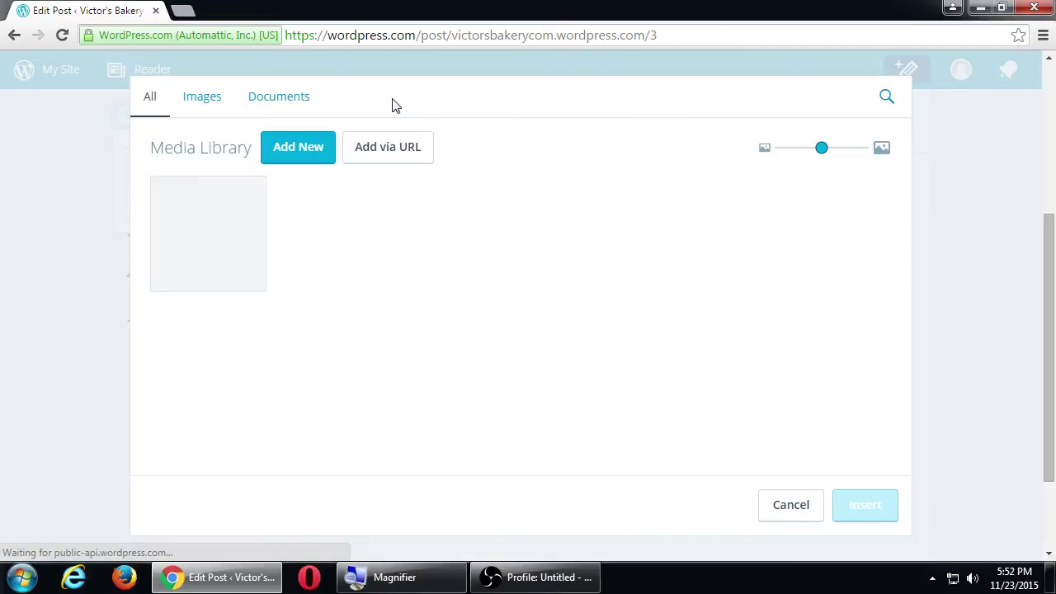
click(247, 235)
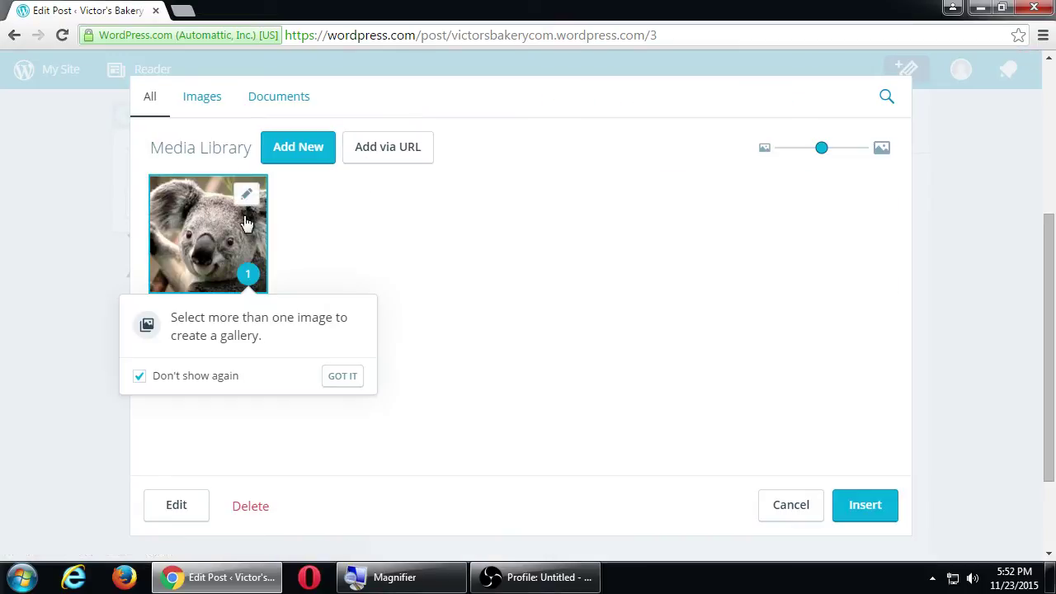
click(865, 505)
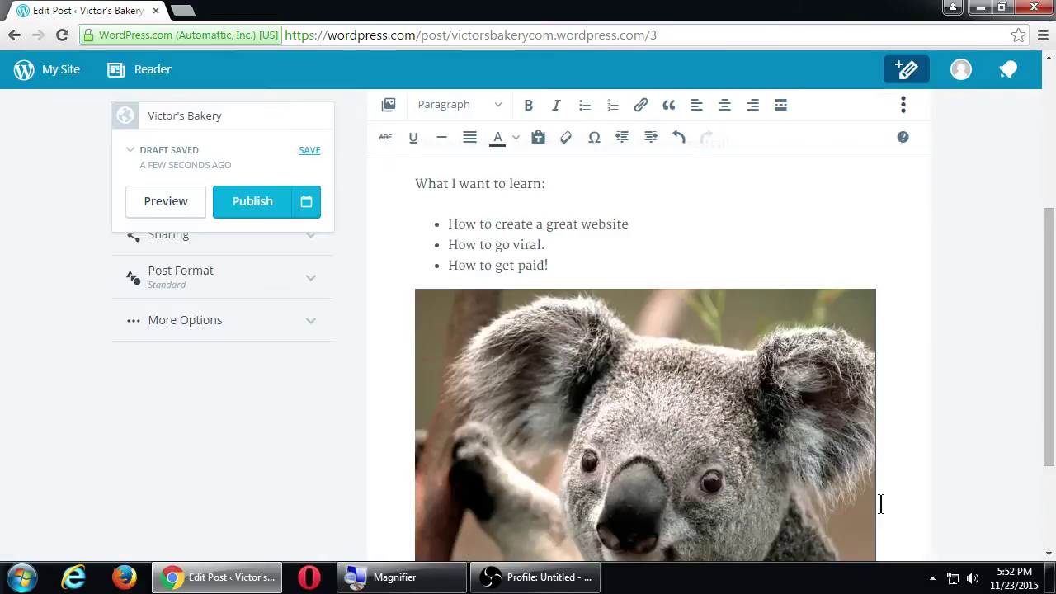
click(753, 391)
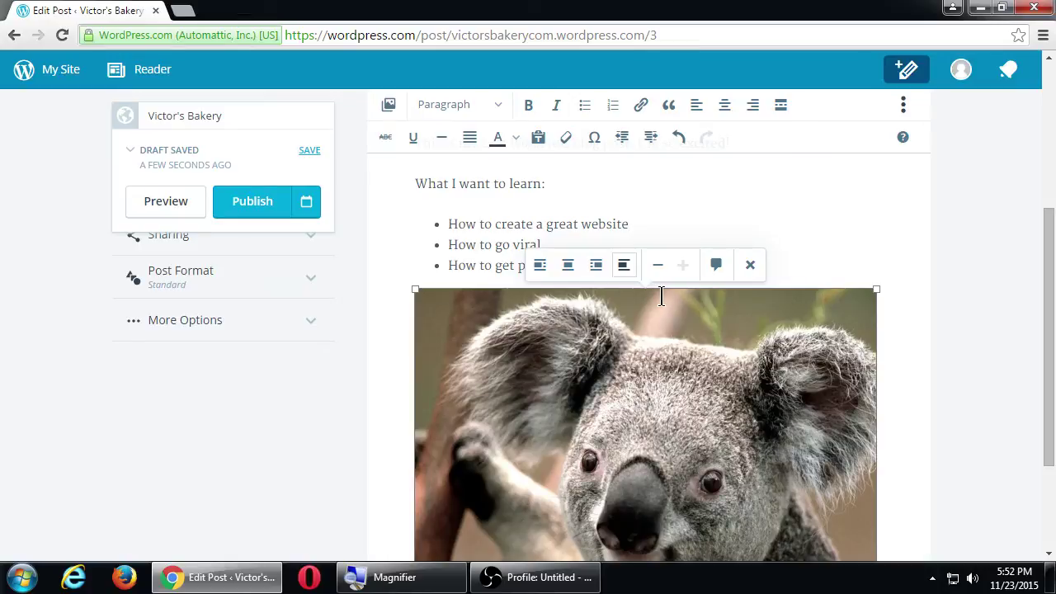
click(660, 265)
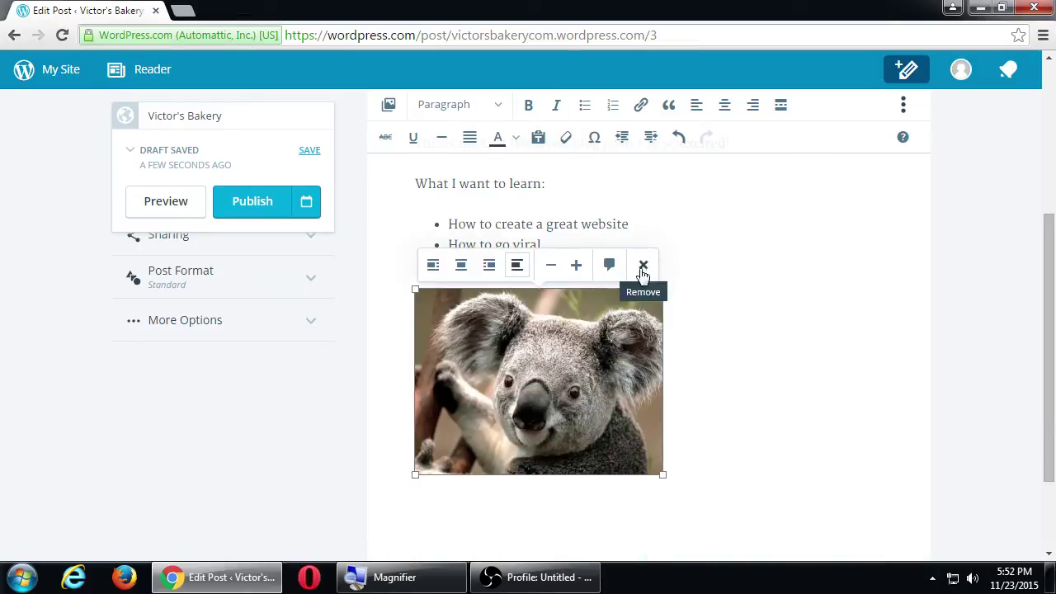
click(764, 320)
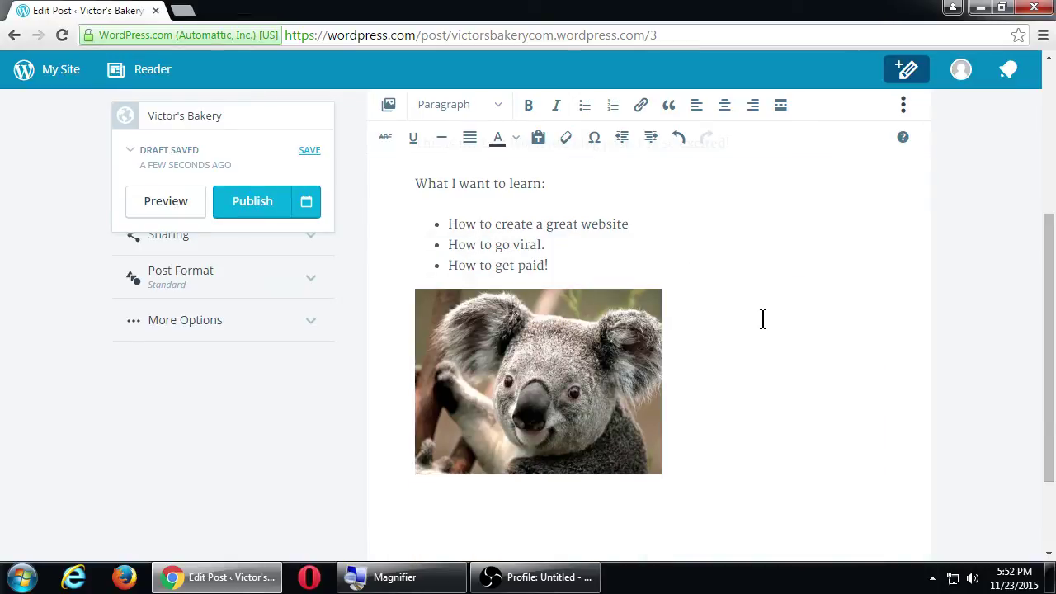
scroll(831, 363, up, 1)
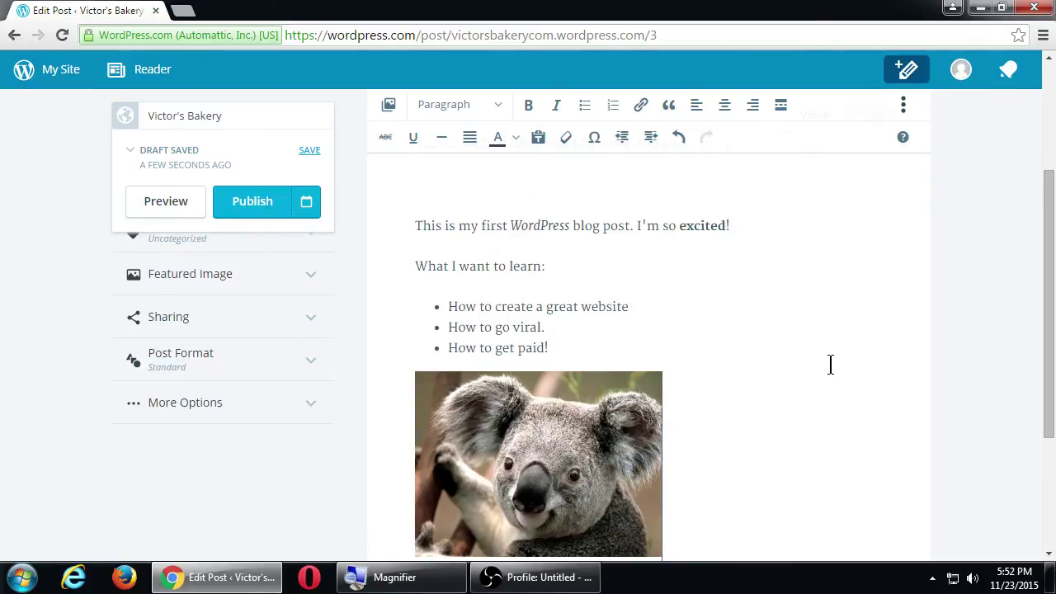
scroll(830, 364, up, 1)
scroll(830, 364, down, 1)
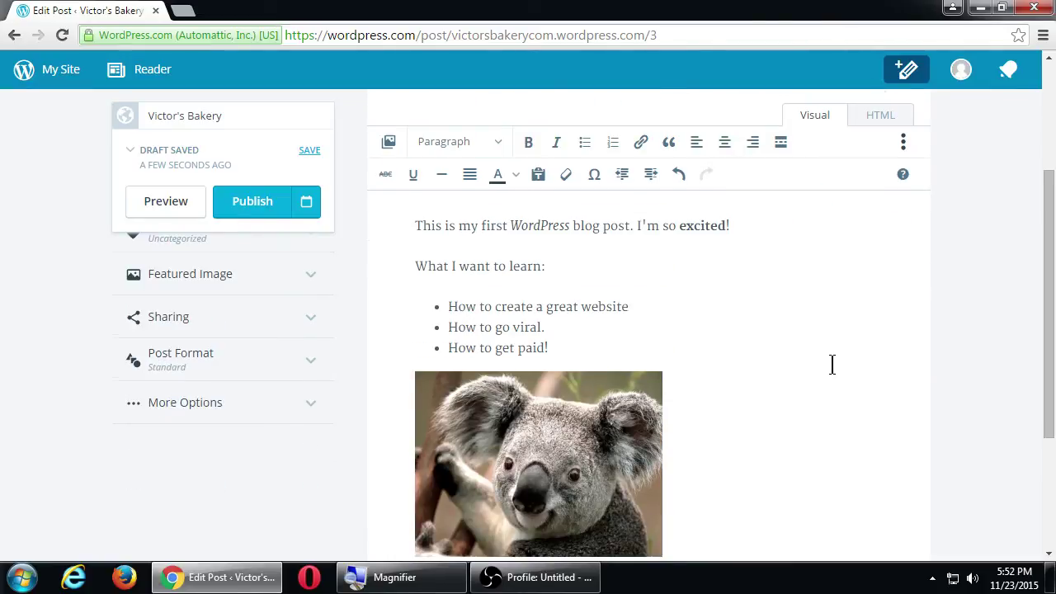
scroll(830, 364, up, 1)
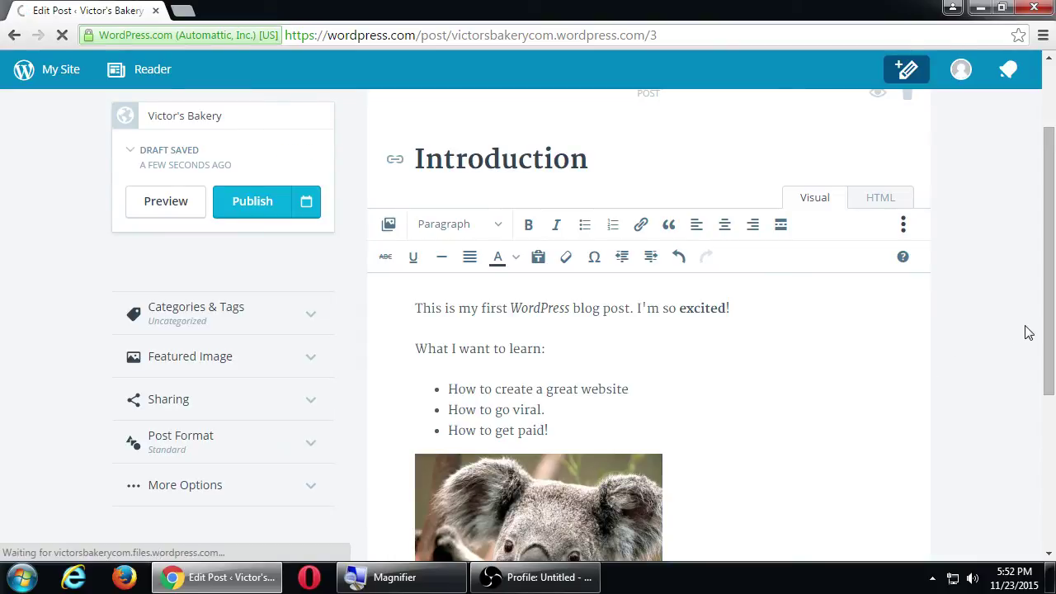
drag(1049, 327, 1052, 337)
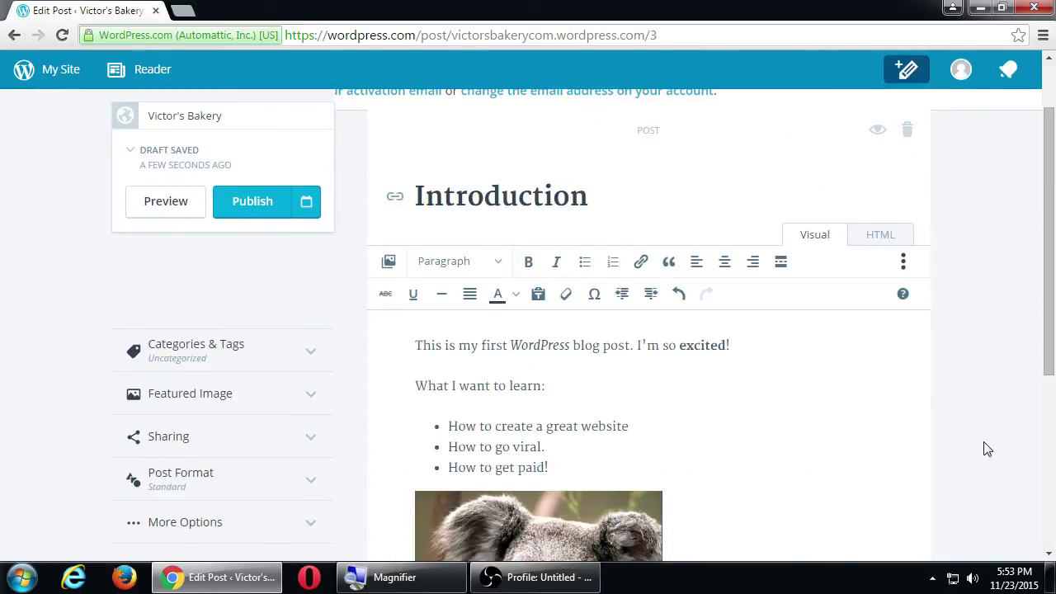
double_click(529, 343)
double_click(712, 346)
scroll(534, 401, down, 3)
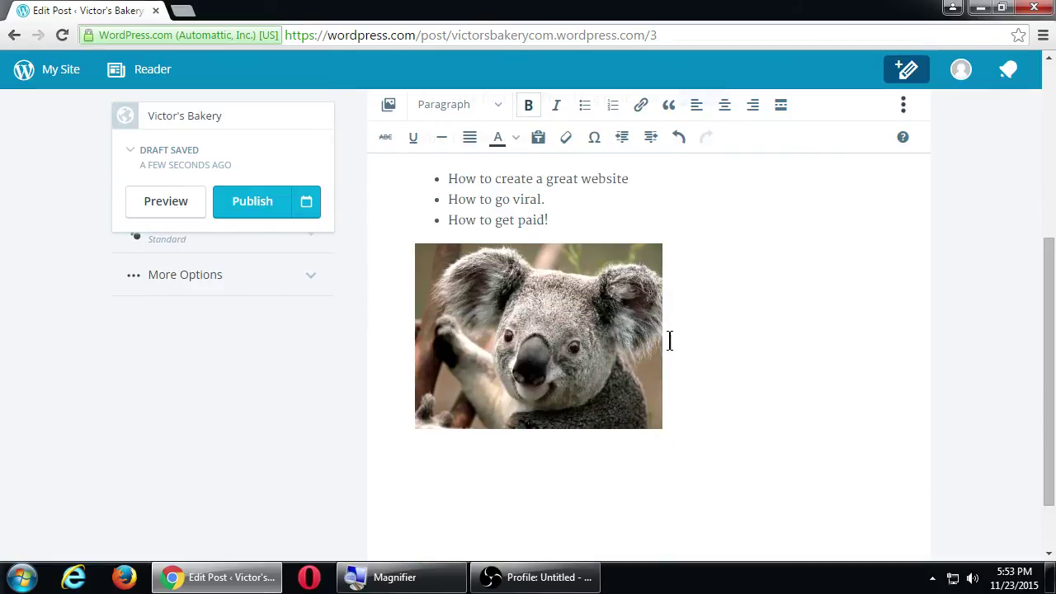
scroll(672, 339, up, 3)
click(700, 381)
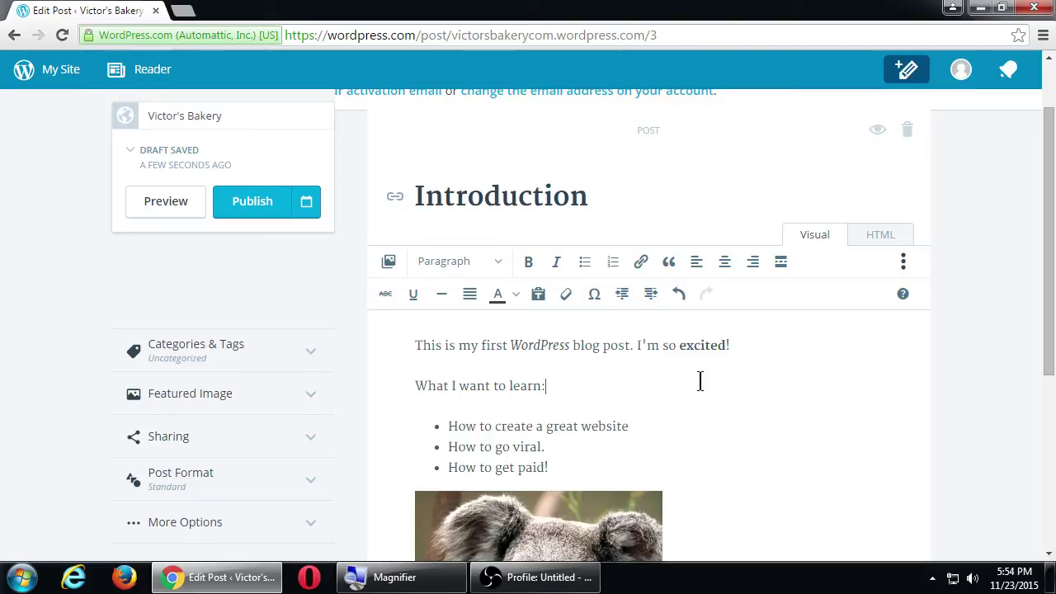
key(super+plus)
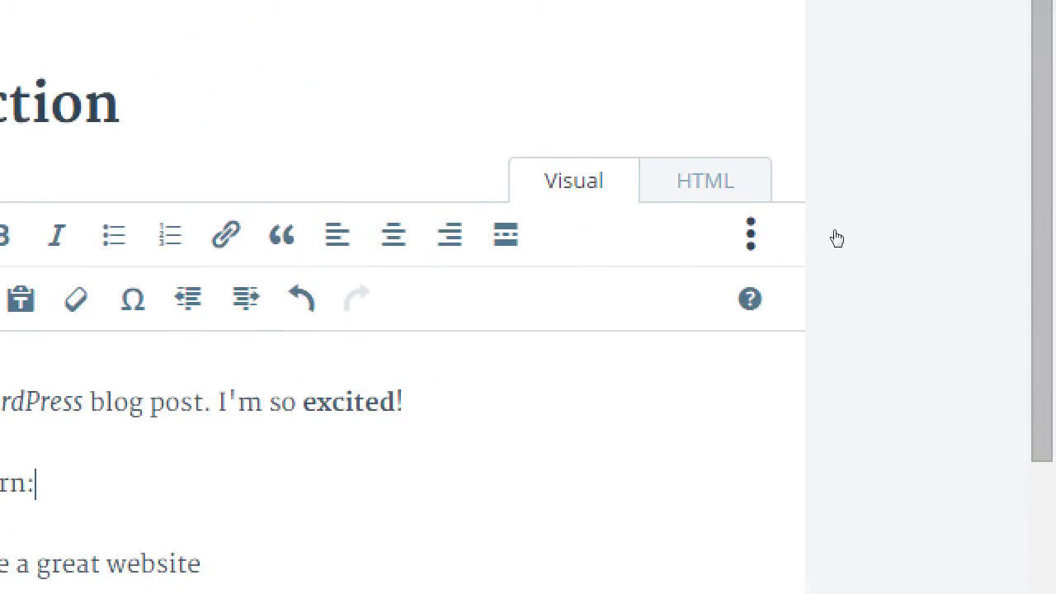
click(706, 181)
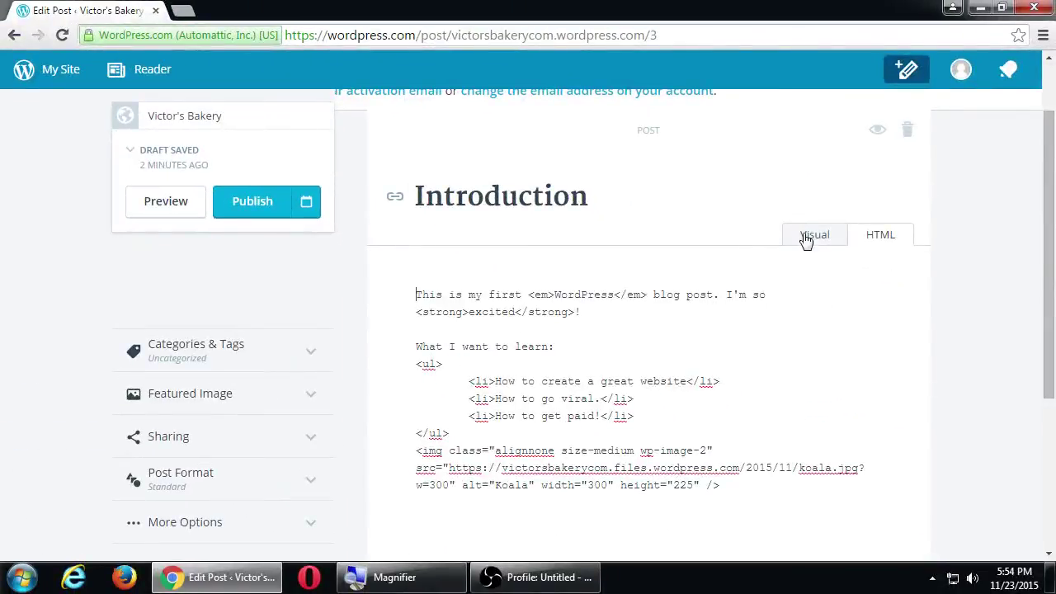
click(809, 237)
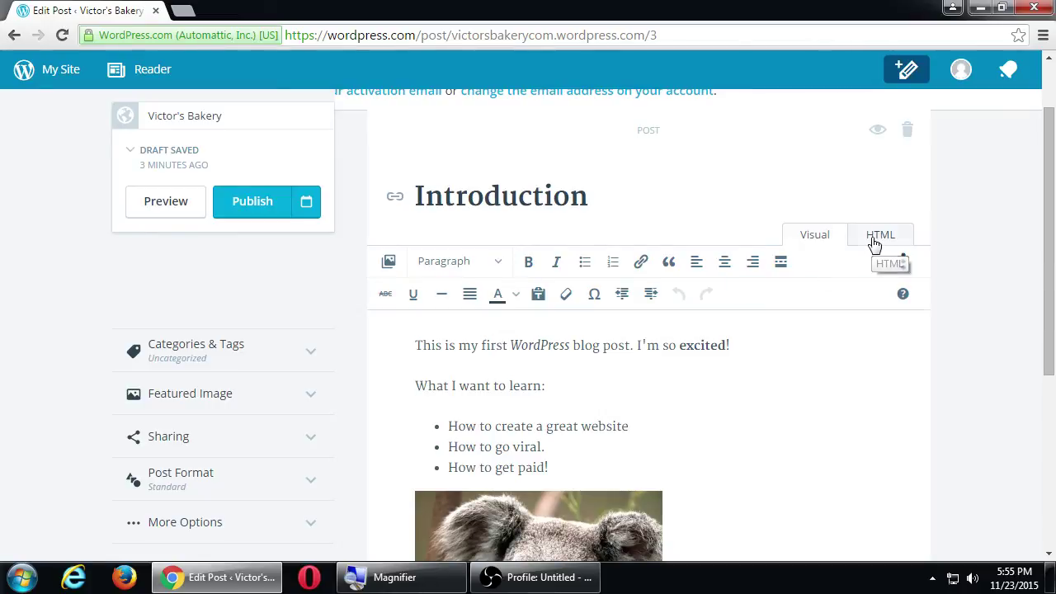
Switch to HTML view and add an opening <div> before 'What I want to learn:'.
click(875, 243)
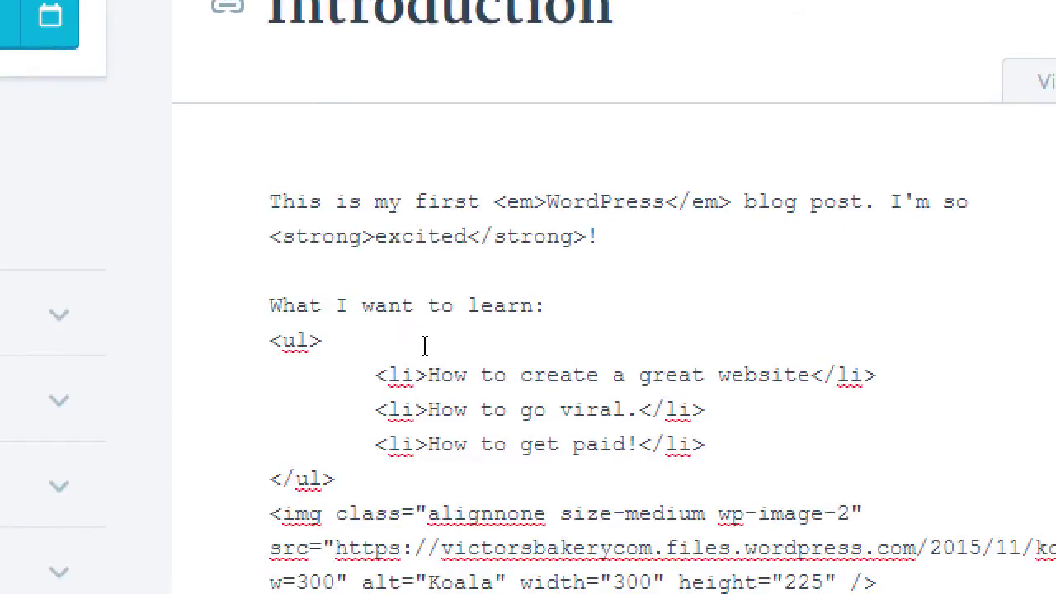
key(Down)
key(Down)
key(Down)
key(Right)
key(Left)
text(<)
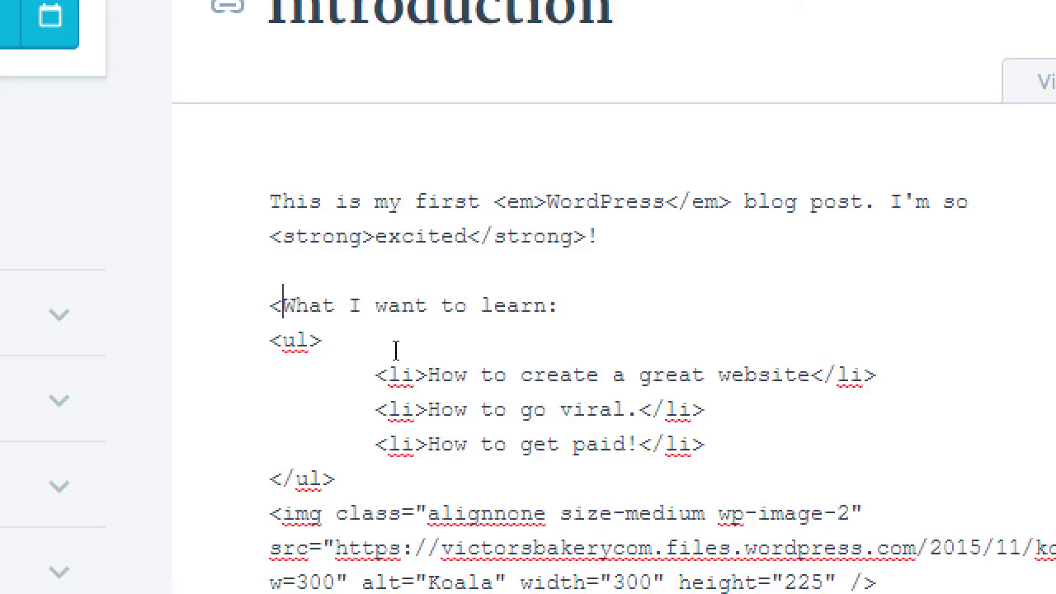
text(>)
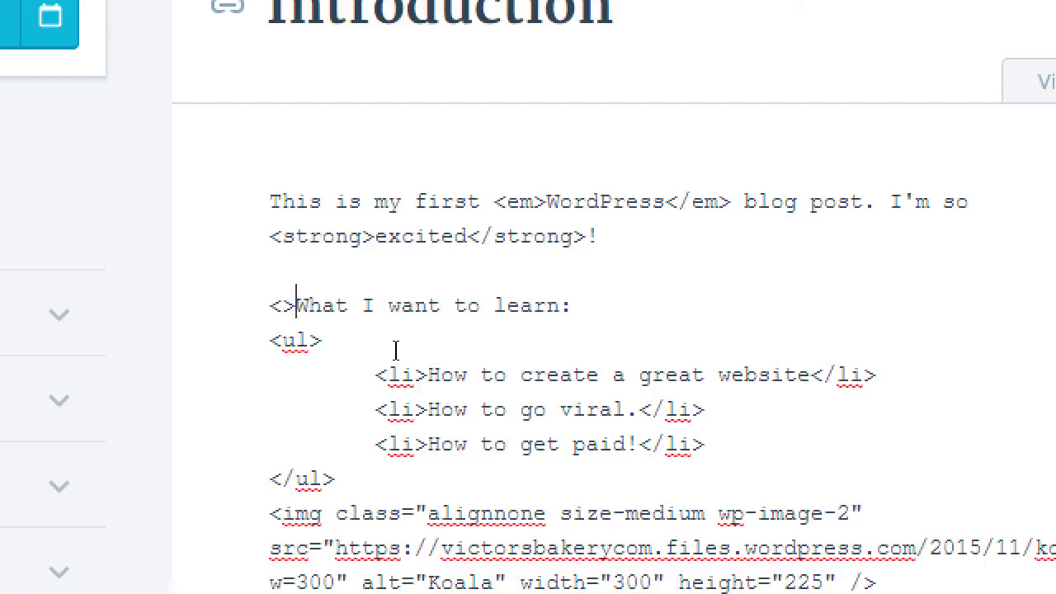
key(Left)
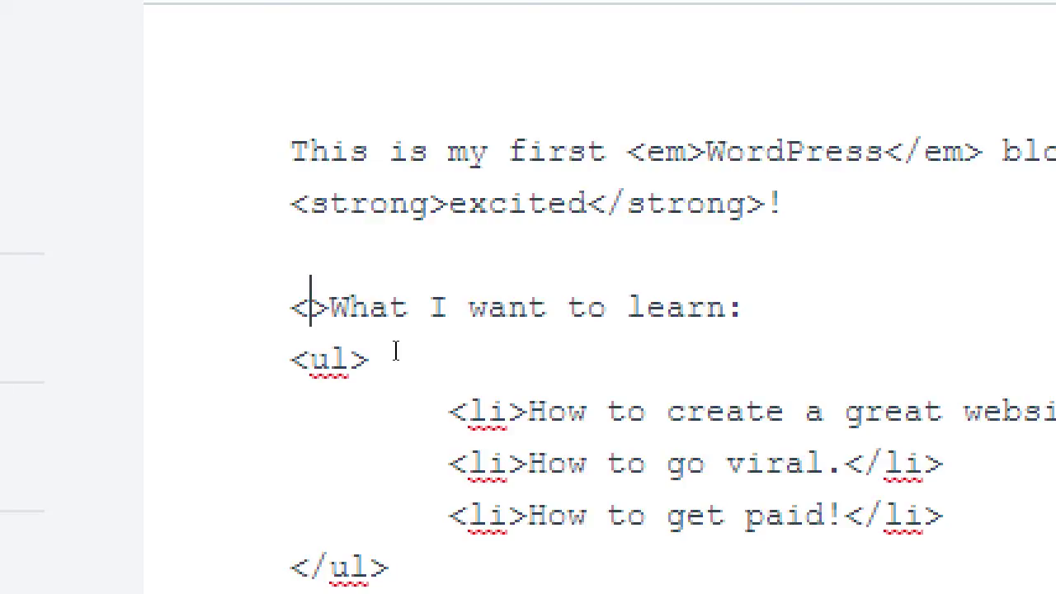
text(div)
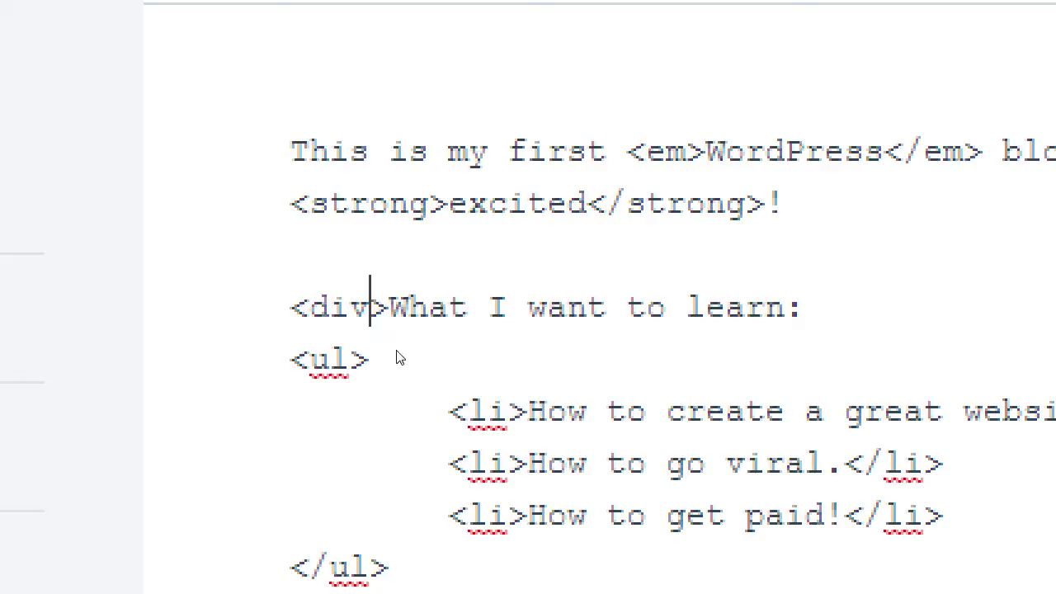
Add the closing </div> tag at the end of the 'What I want to learn:' line.
key(End)
text(<)
text(>)
key(Left)
text(du)
key(BackSpace)
text(iv)
key(Left)
key(Left)
key(Left)
text(/)
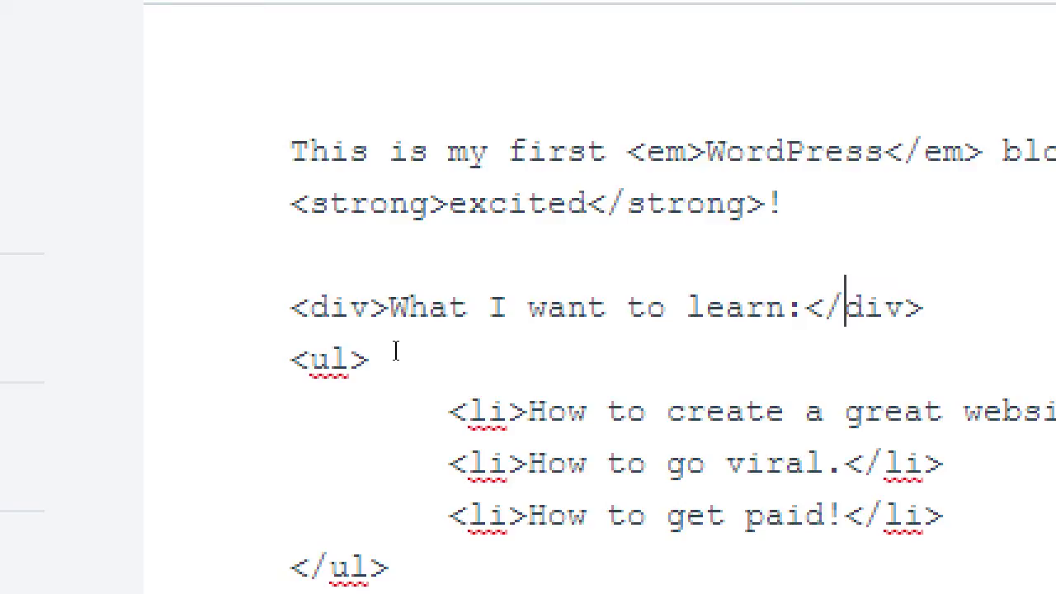
key(shift+Left)
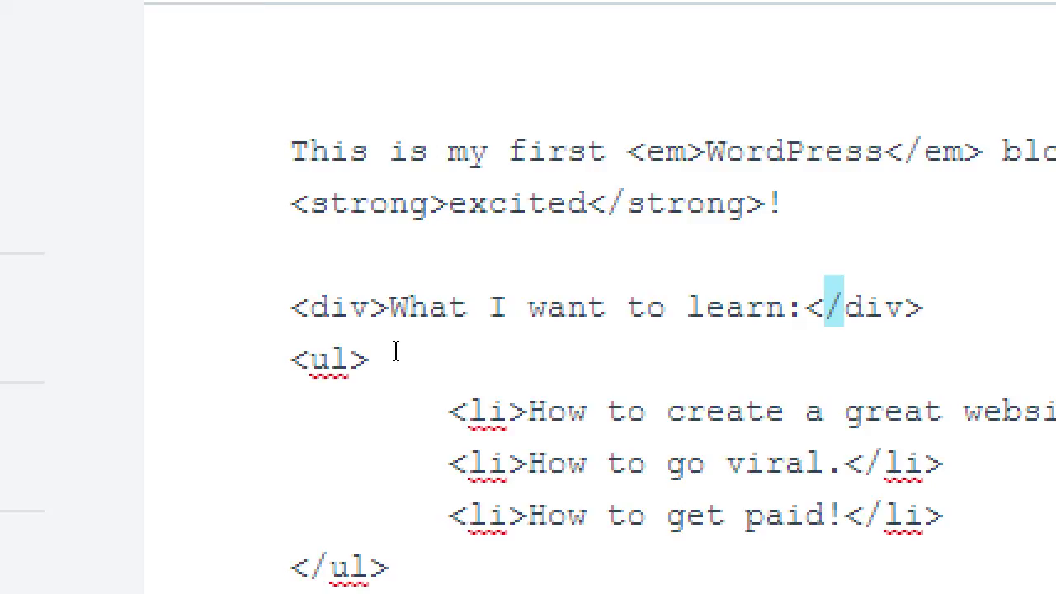
Place the caret inside the opening div tag, just before its closing bracket.
key(Left)
key(Left)
key(Left)
key(Left)
key(Left)
key(Left)
key(Left)
key(Left)
key(Left)
key(Left)
key(Left)
key(Left)
key(Left)
key(Left)
key(Left)
key(Left)
key(Left)
key(Left)
key(Left)
key(Left)
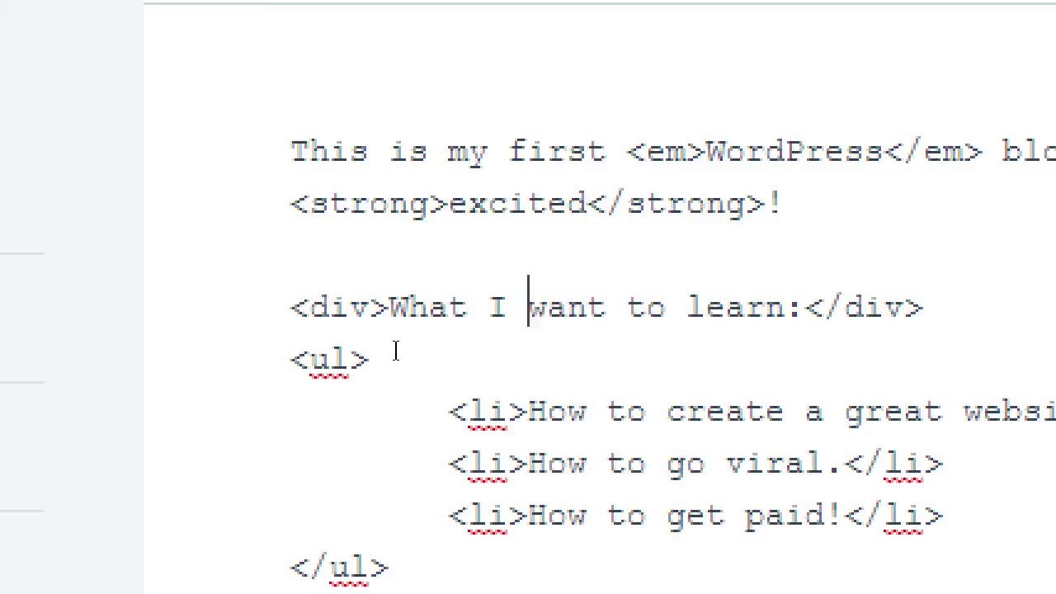
key(Right)
key(Right)
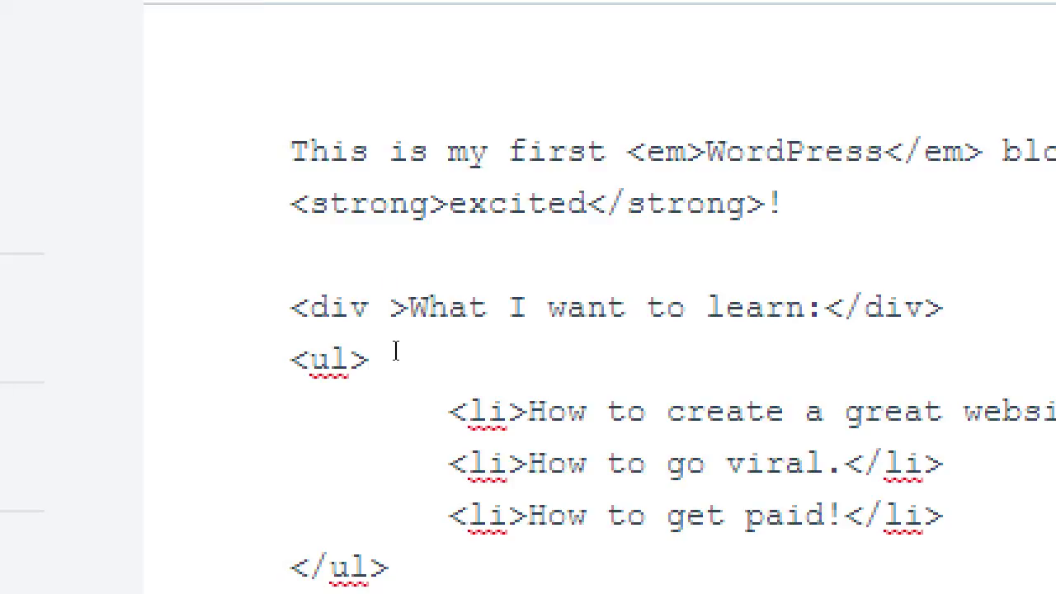
Add style="background-color: yellow;" to the div tag and check the highlight in Visual view.
text(style)
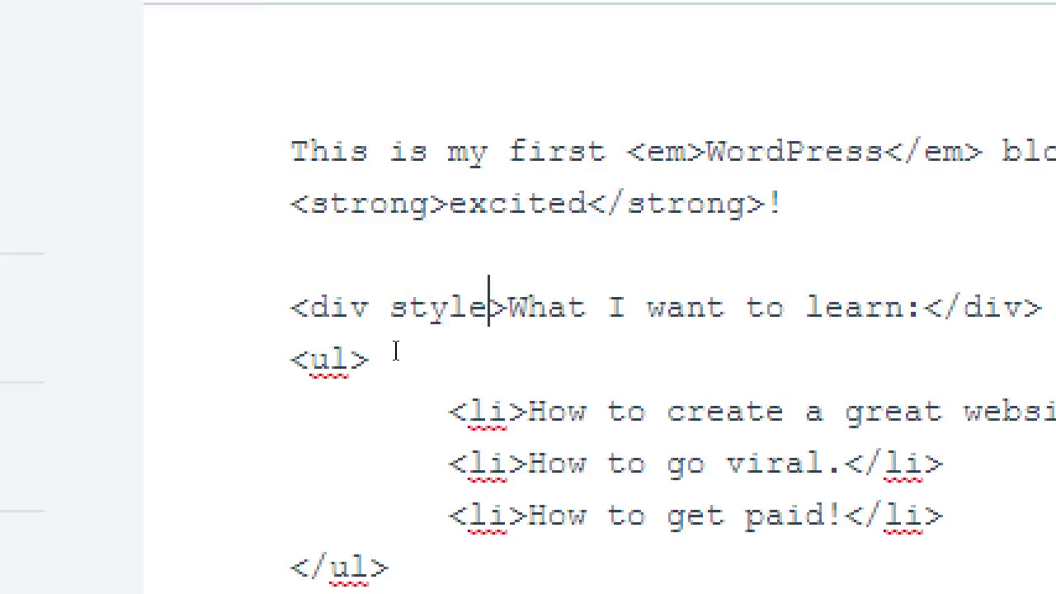
text(=)
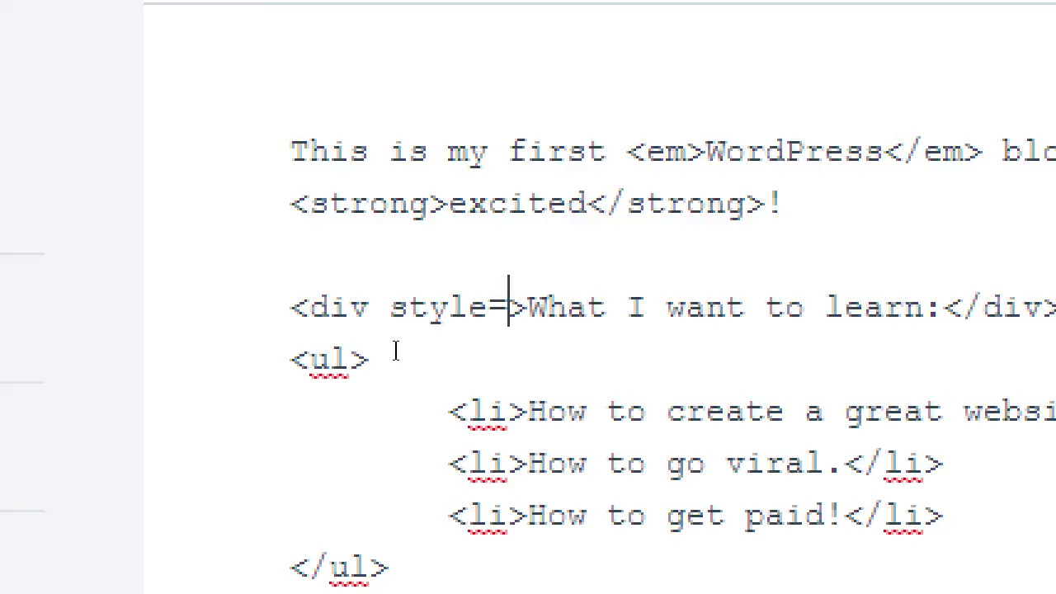
text(")
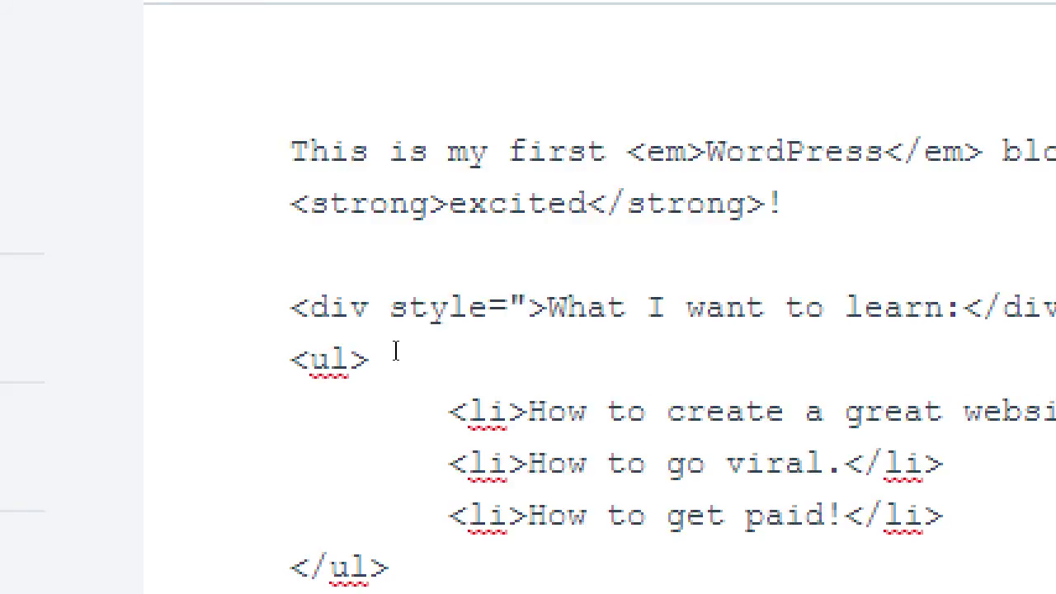
text(")
key(shift+Left)
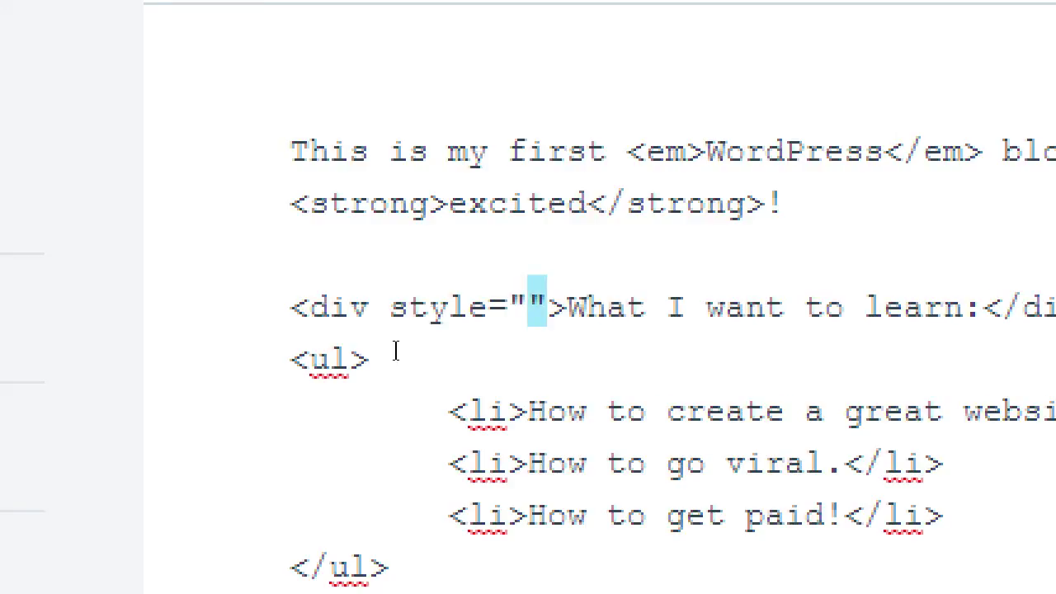
key(Right)
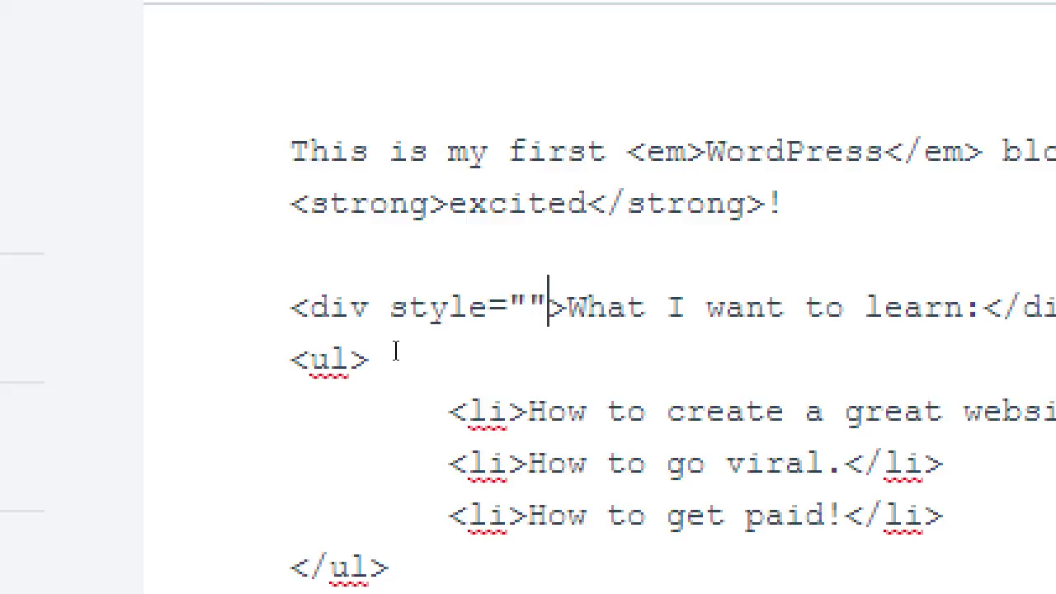
key(Left)
text(back)
text(ground-color)
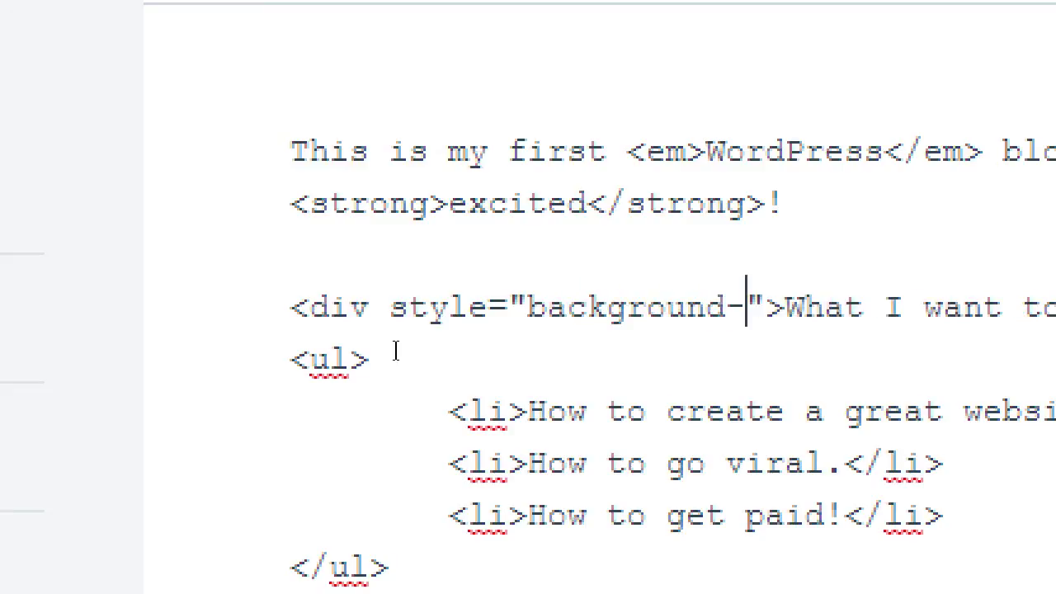
text(: )
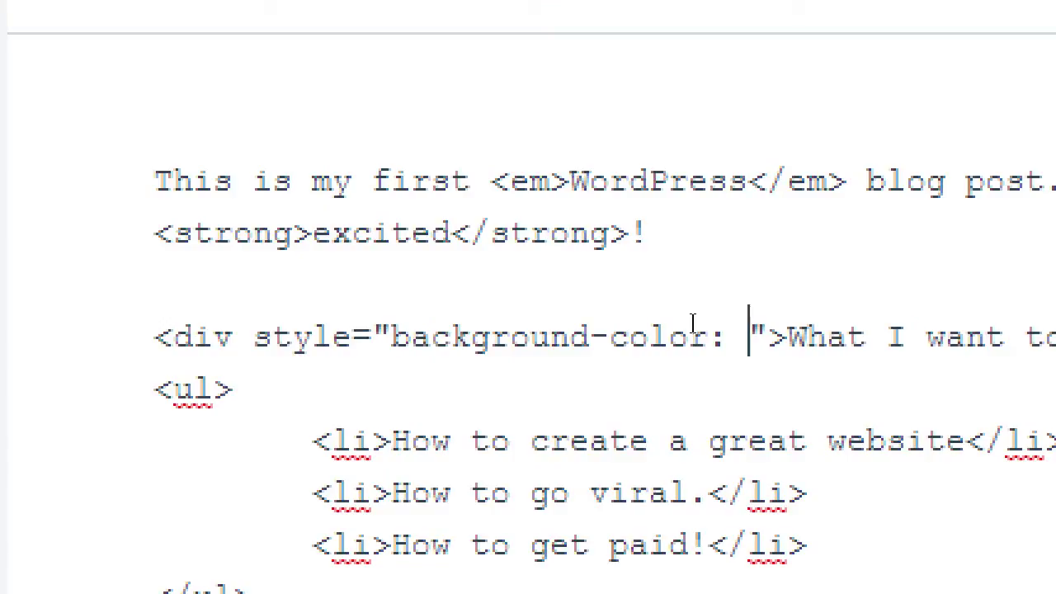
text(yellow;)
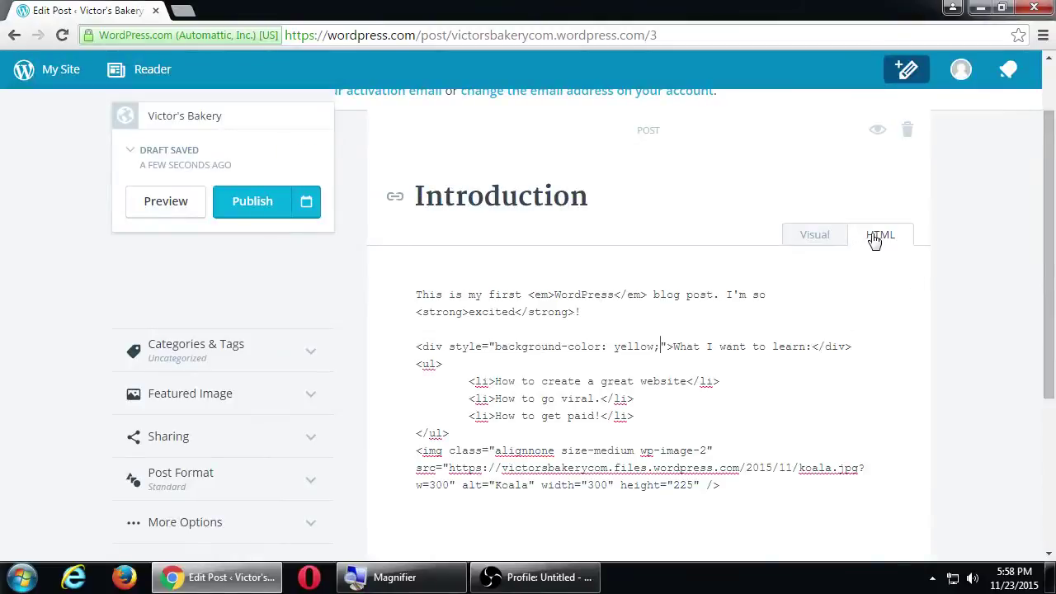
click(809, 238)
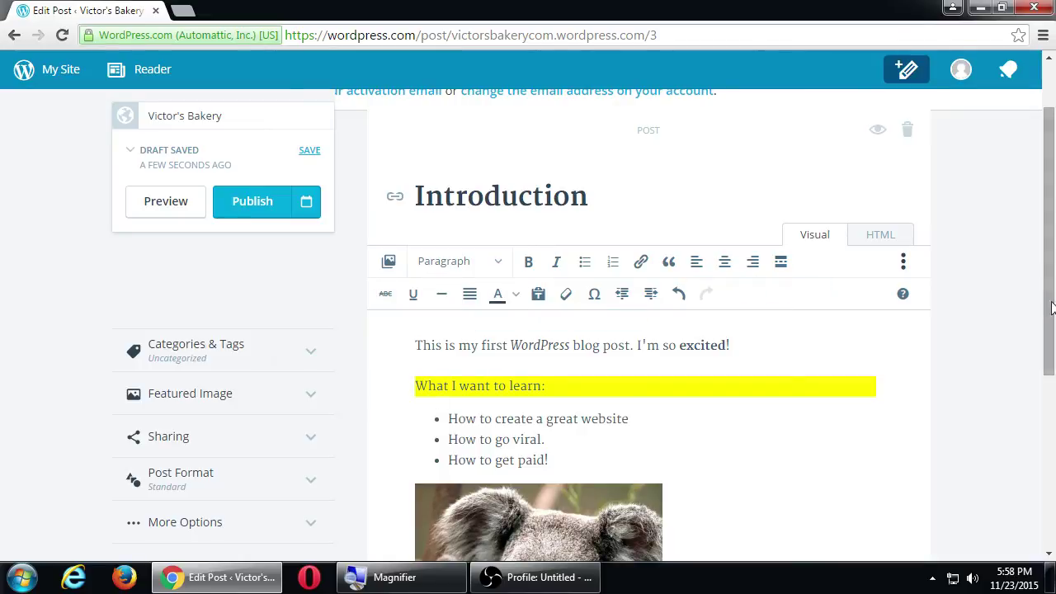
Switch the editor back to the HTML view of the Introduction post.
click(903, 239)
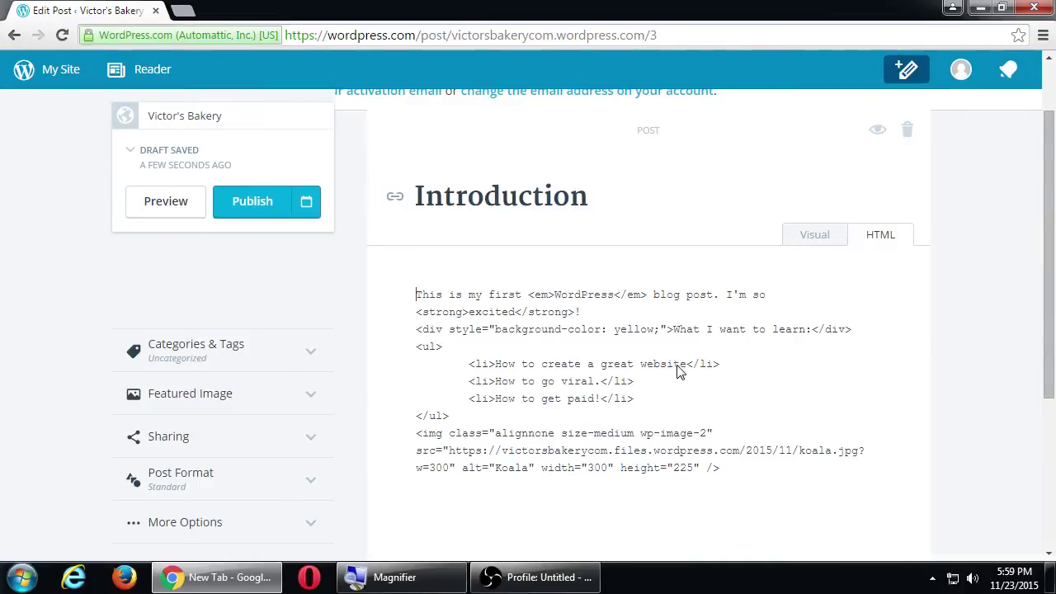
Open two new tabs, typing 'CIS123 CIS152' in one and starting the w3schools.com address in the other.
key(ctrl+t)
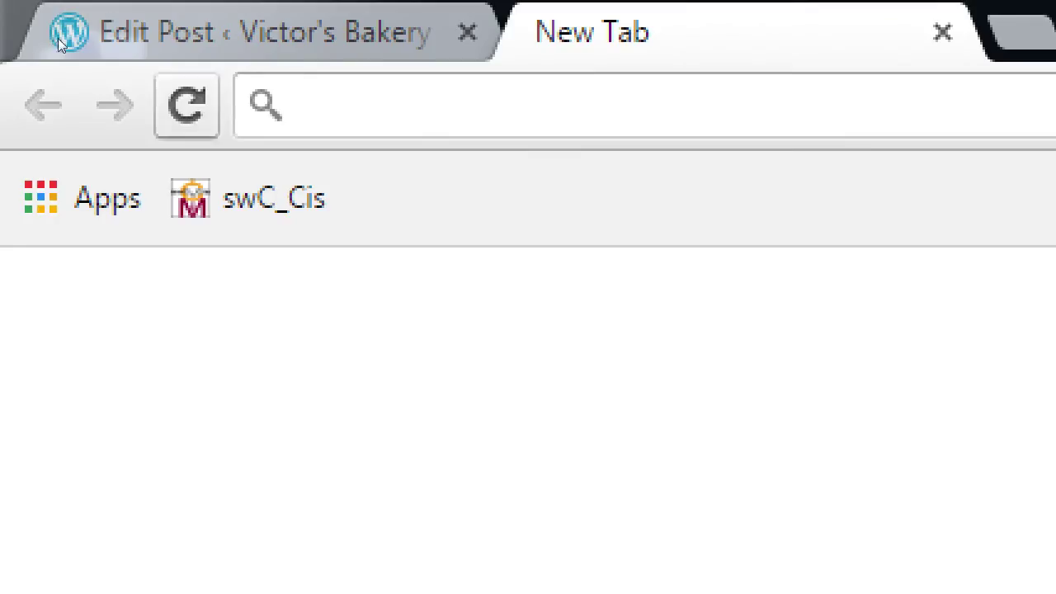
text(CIS)
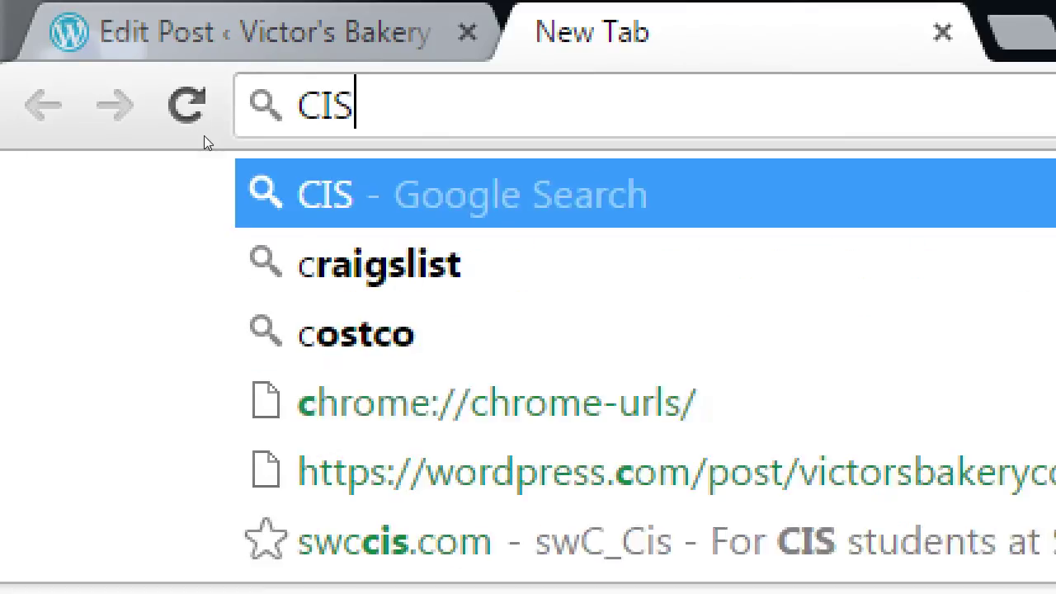
text(123      CIS)
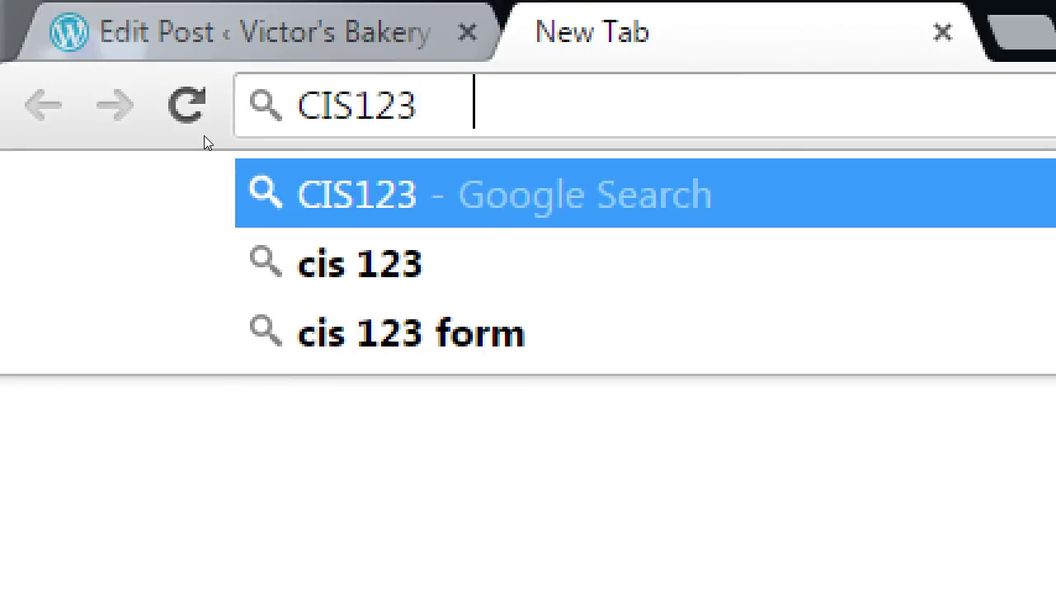
text(152)
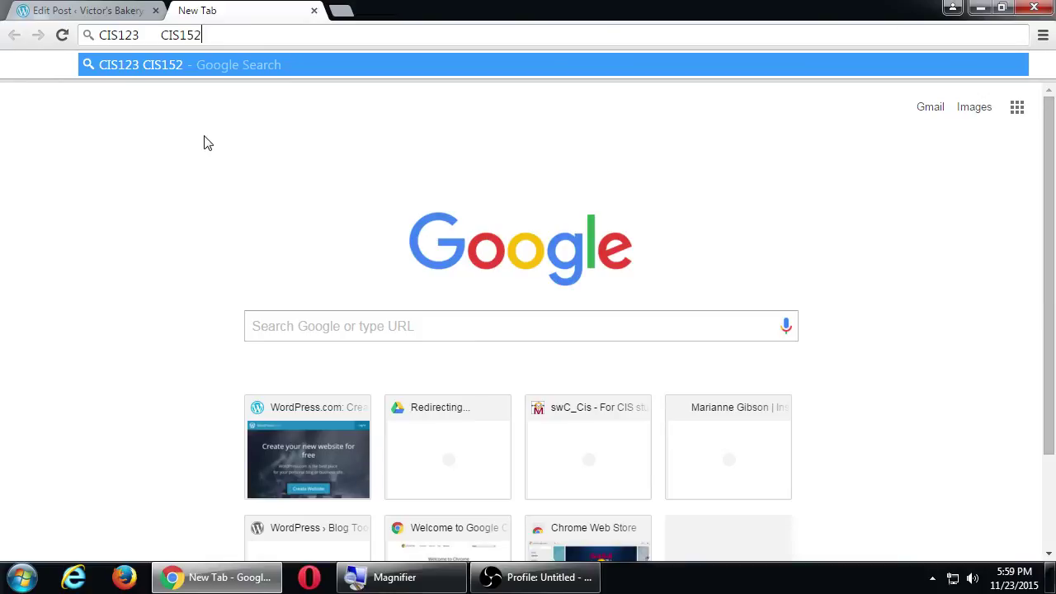
key(ctrl+t)
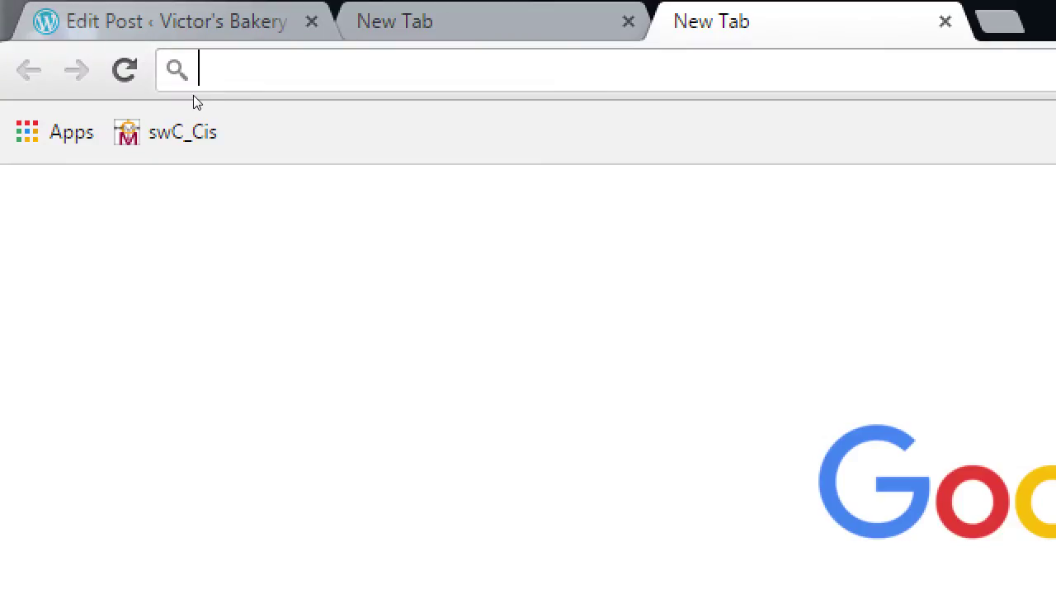
text(W3)
key(BackSpace)
key(BackSpace)
text(23s)
key(BackSpace)
key(BackSpace)
key(BackSpace)
text(we)
key(BackSpace)
text(3schols.)
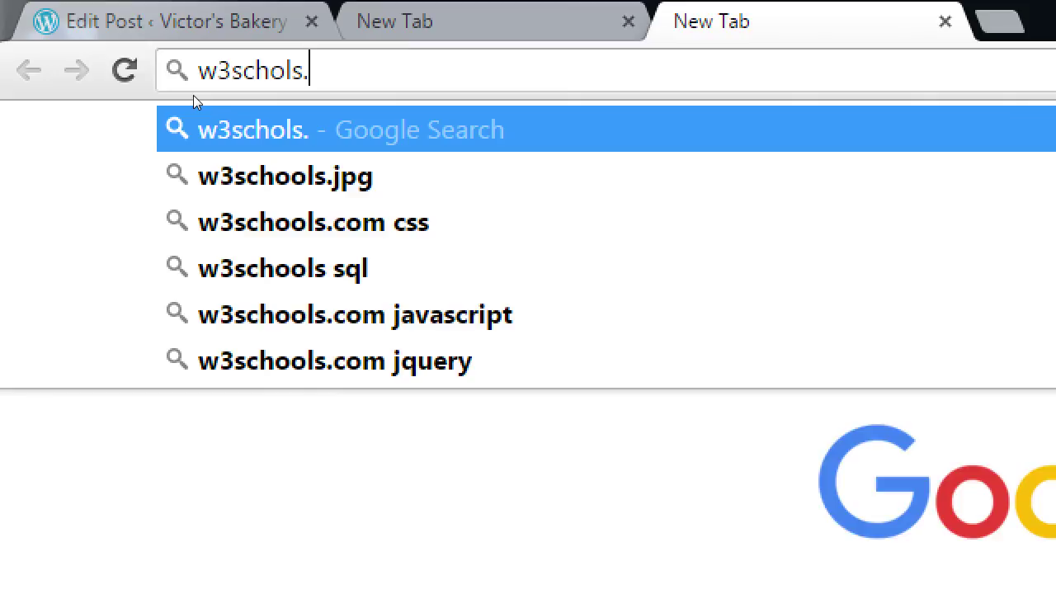
text(c)
key(BackSpace)
key(BackSpace)
key(BackSpace)
key(BackSpace)
text(ols.com)
key(Return)
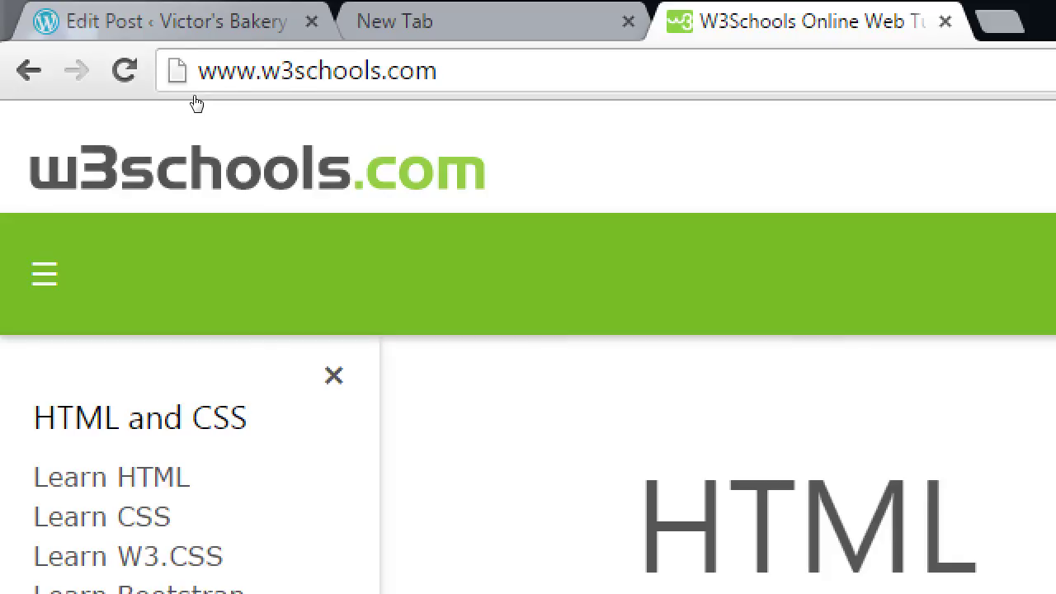
key(super+minus)
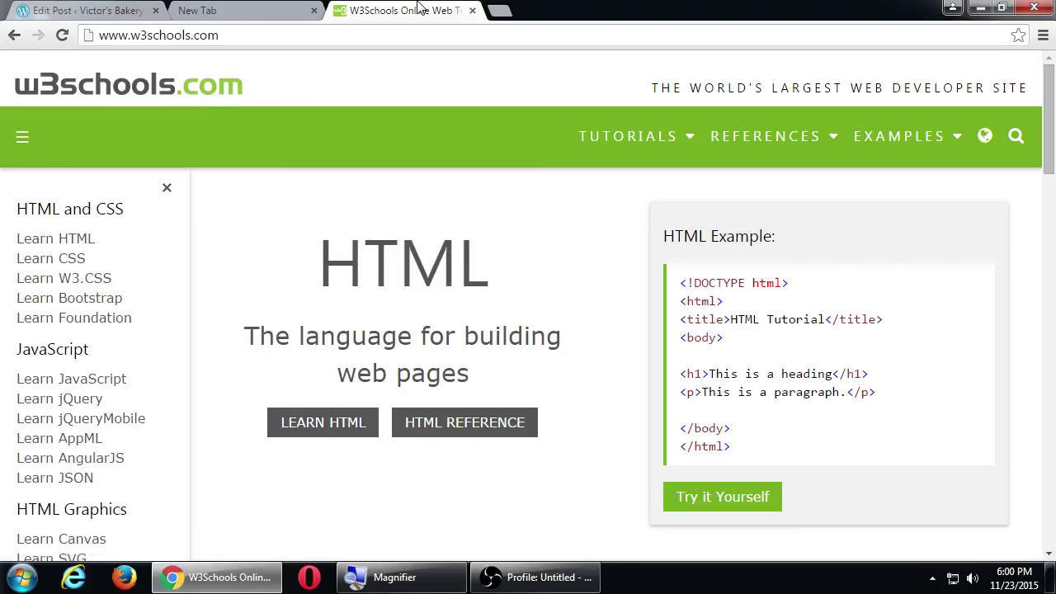
Select CIS123, then CIS152, in the course-codes tab's address before returning to the post editor.
click(298, 8)
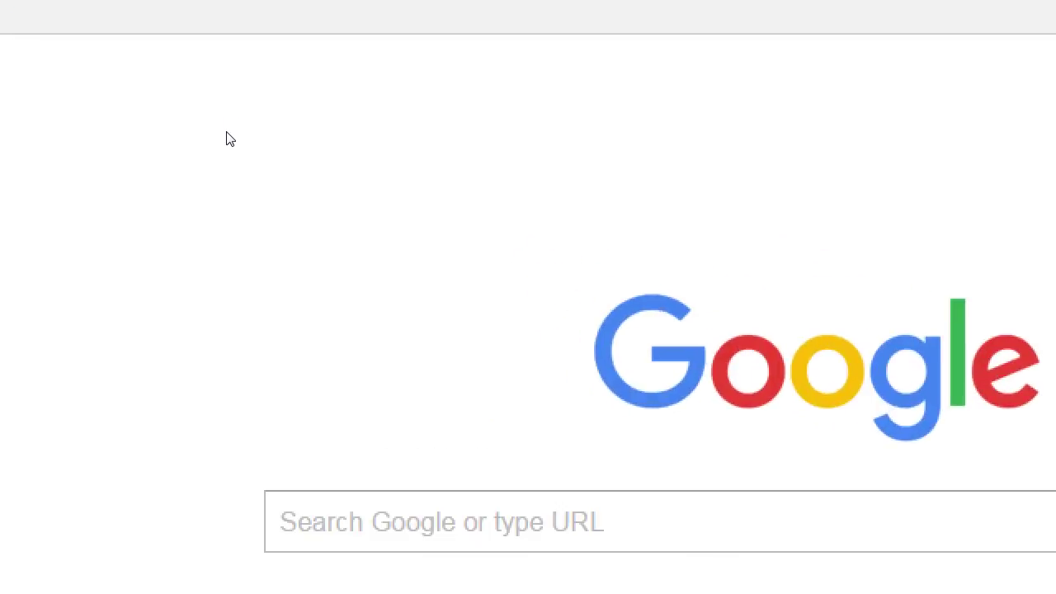
key(Home)
key(shift+ctrl+Right)
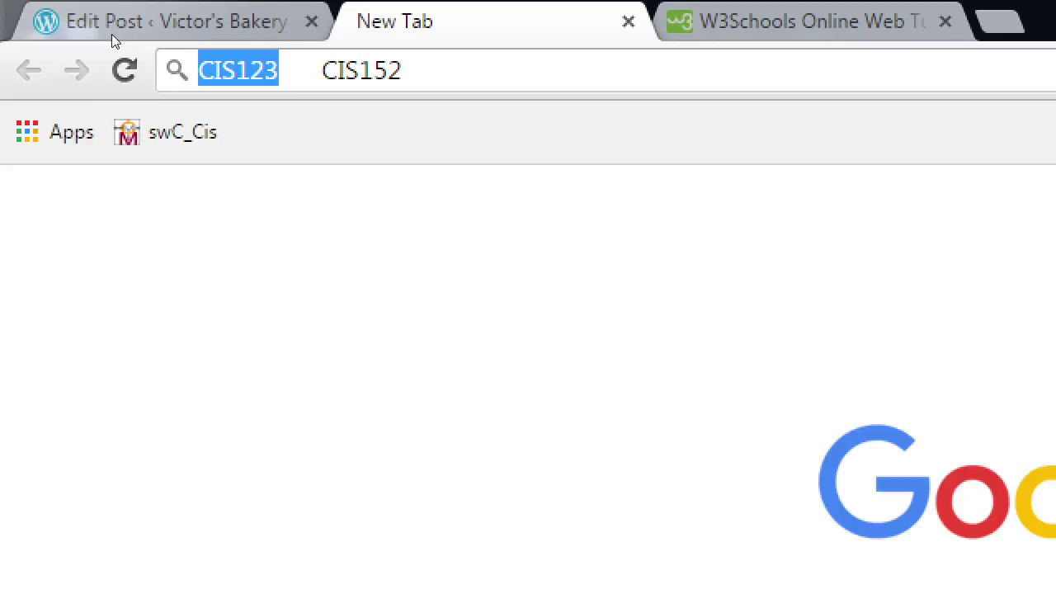
key(End)
key(shift+ctrl+Left)
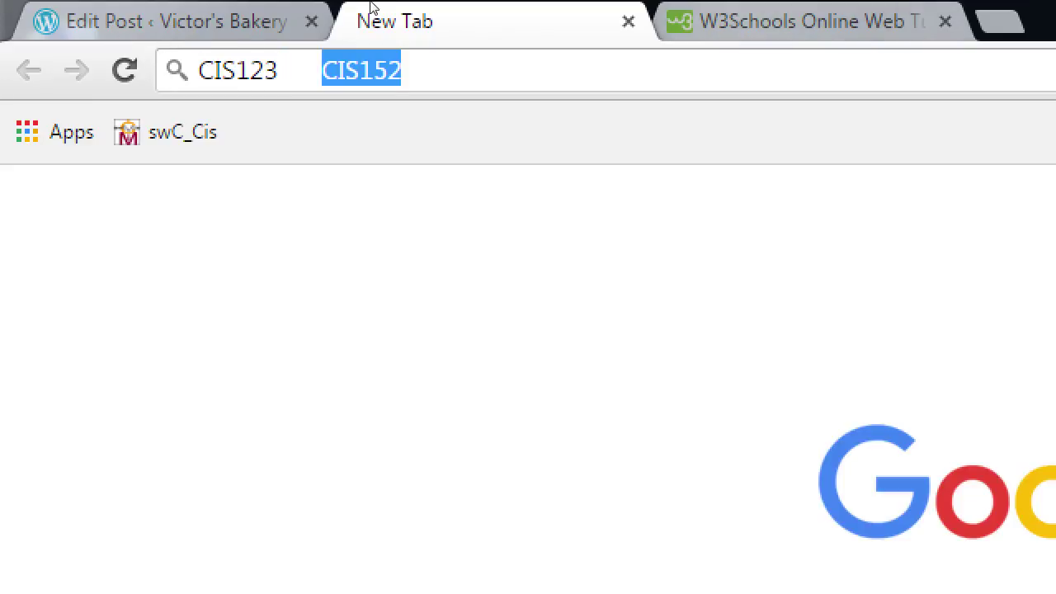
key(ctrl+Tab)
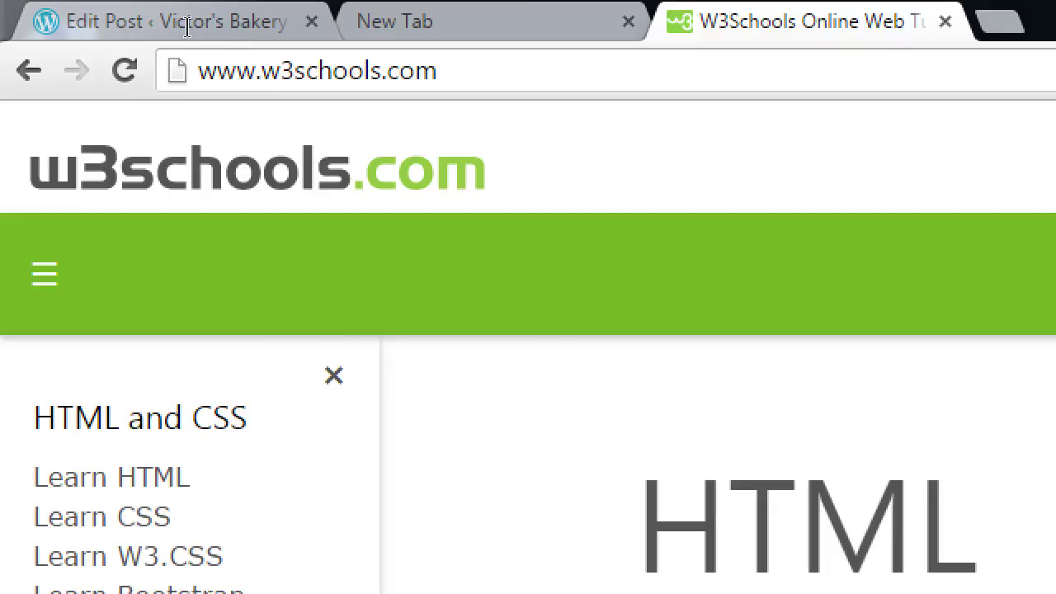
click(111, 17)
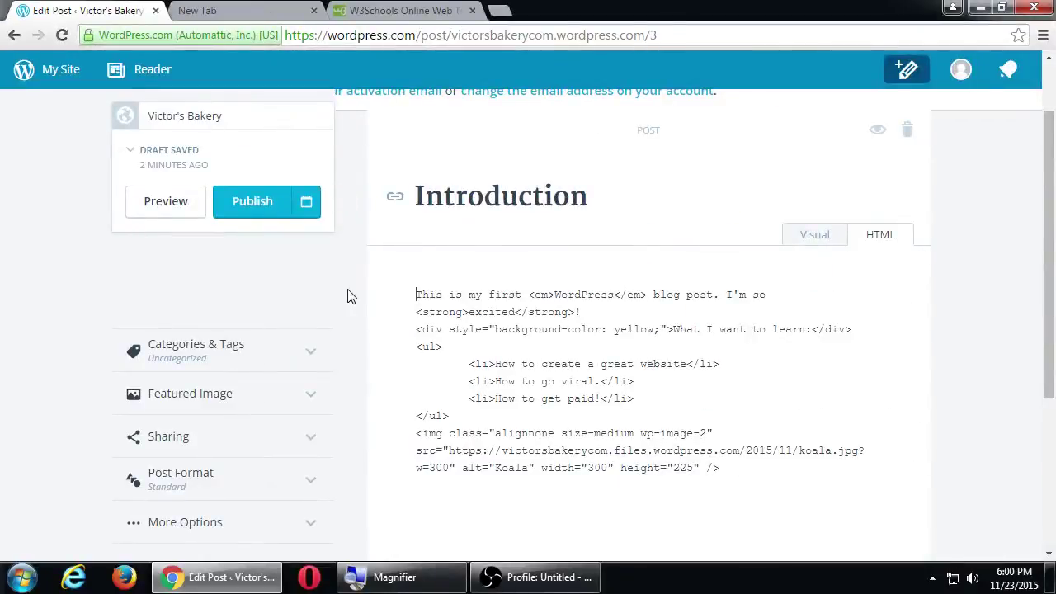
Review the Introduction post in the Visual view and publish it.
click(820, 240)
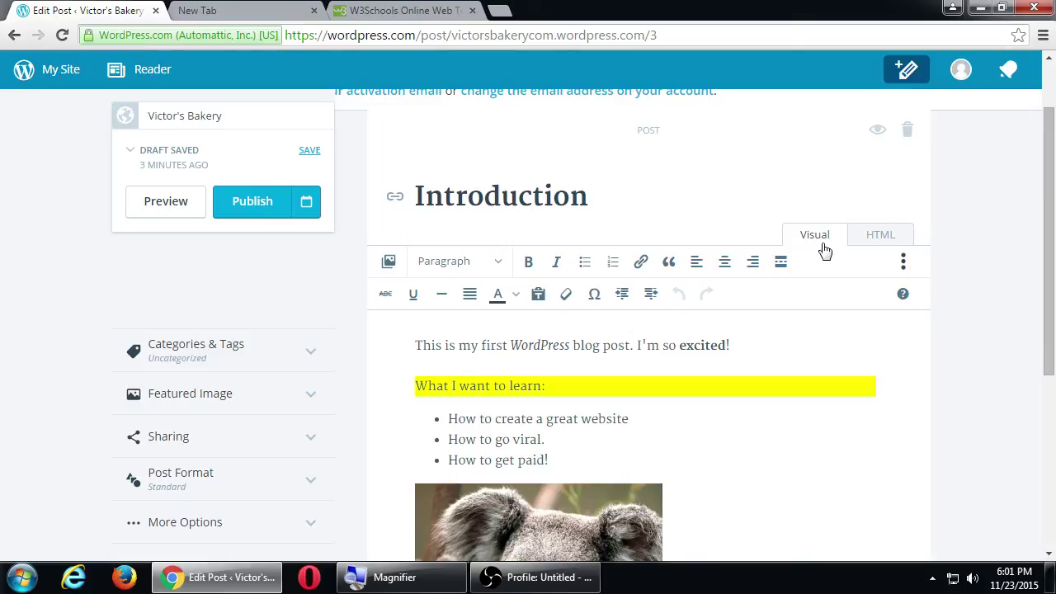
click(252, 211)
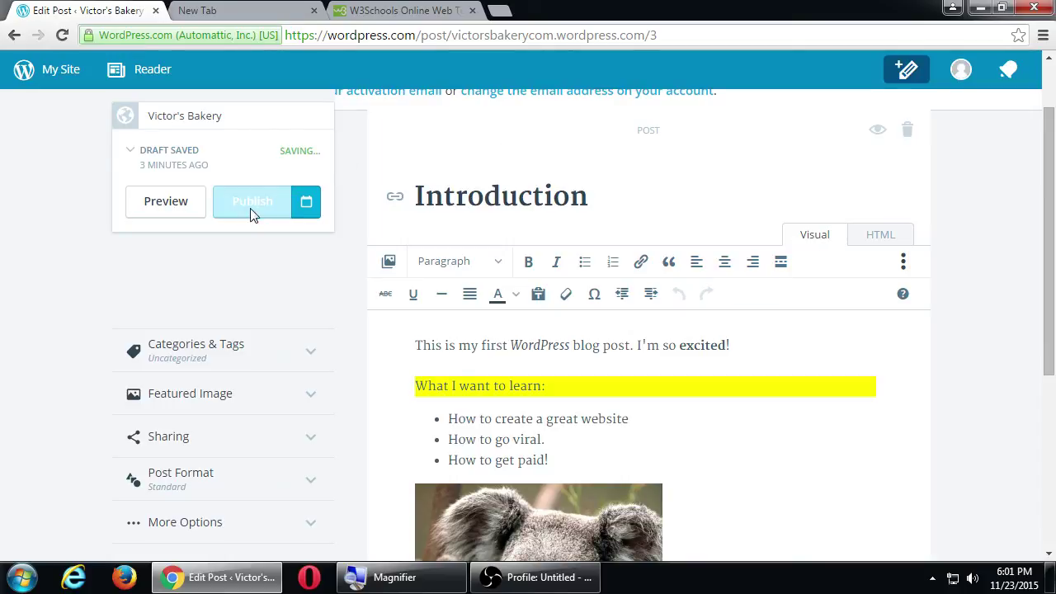
right_click(198, 255)
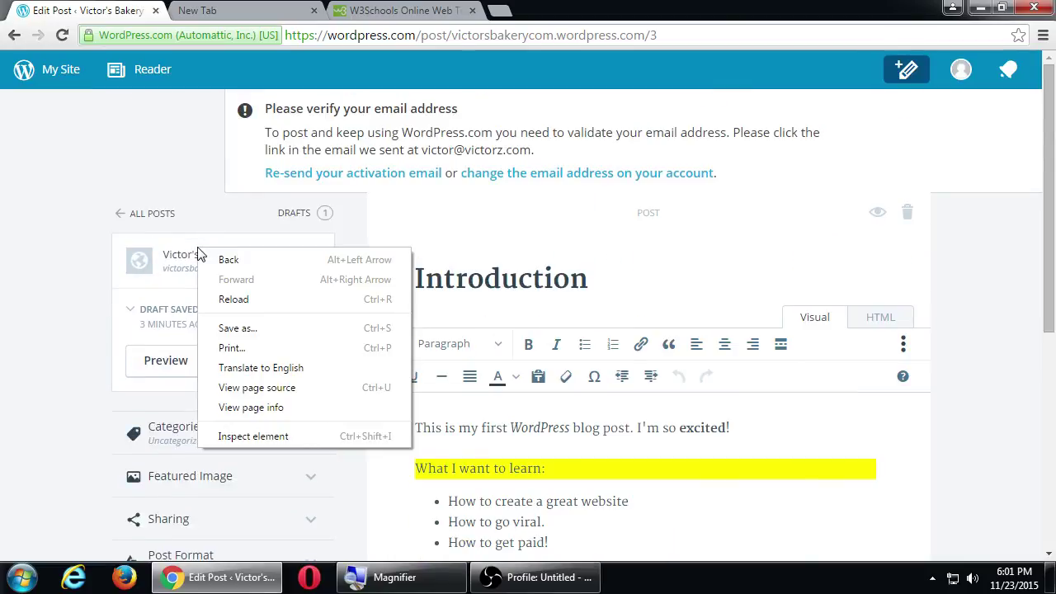
click(43, 210)
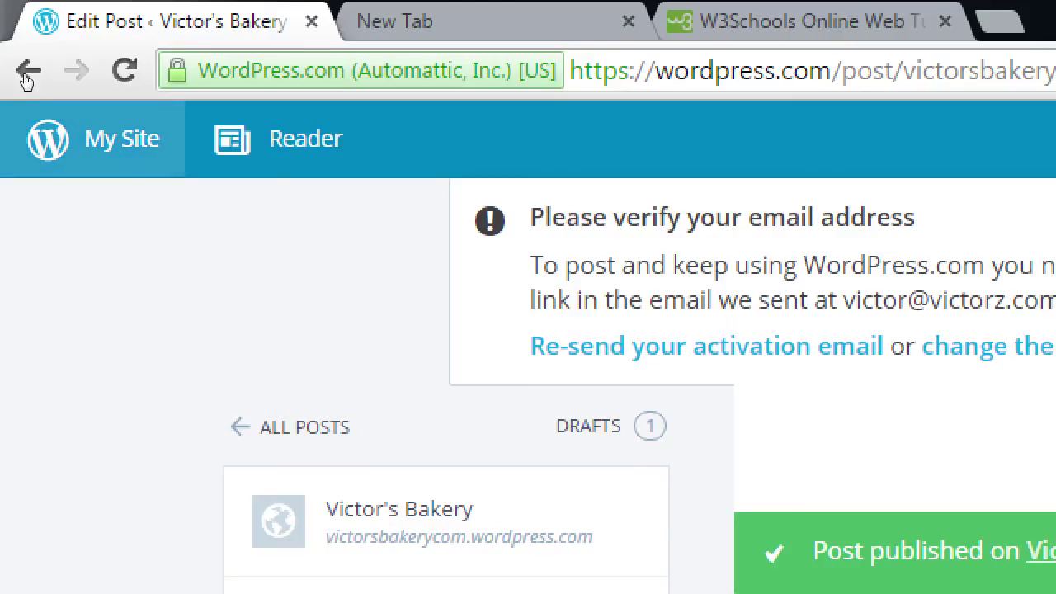
View the live Victor's Bakery site from My Site and reload its homepage twice.
click(66, 155)
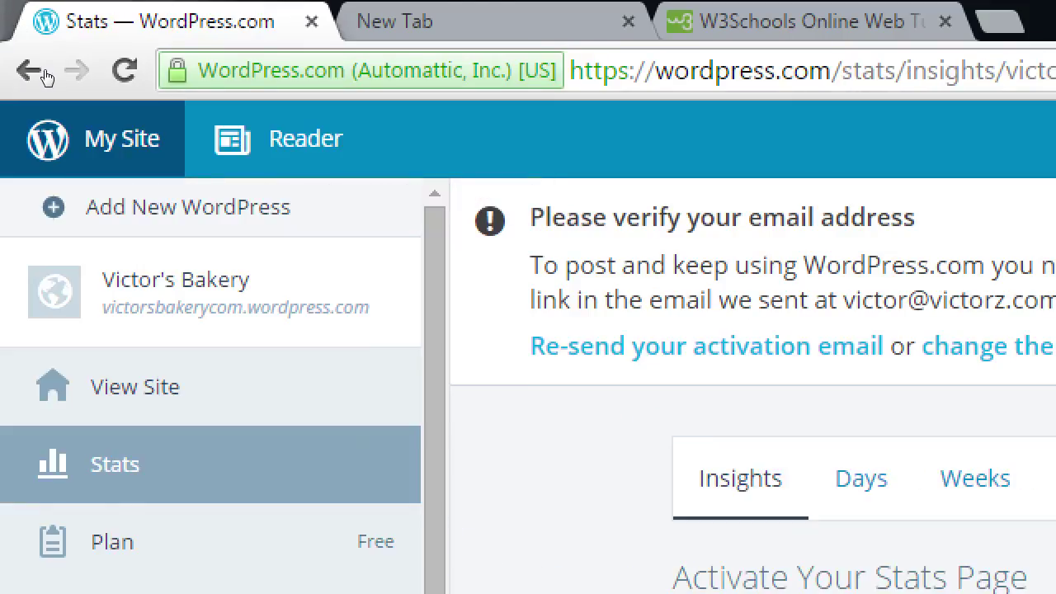
click(80, 204)
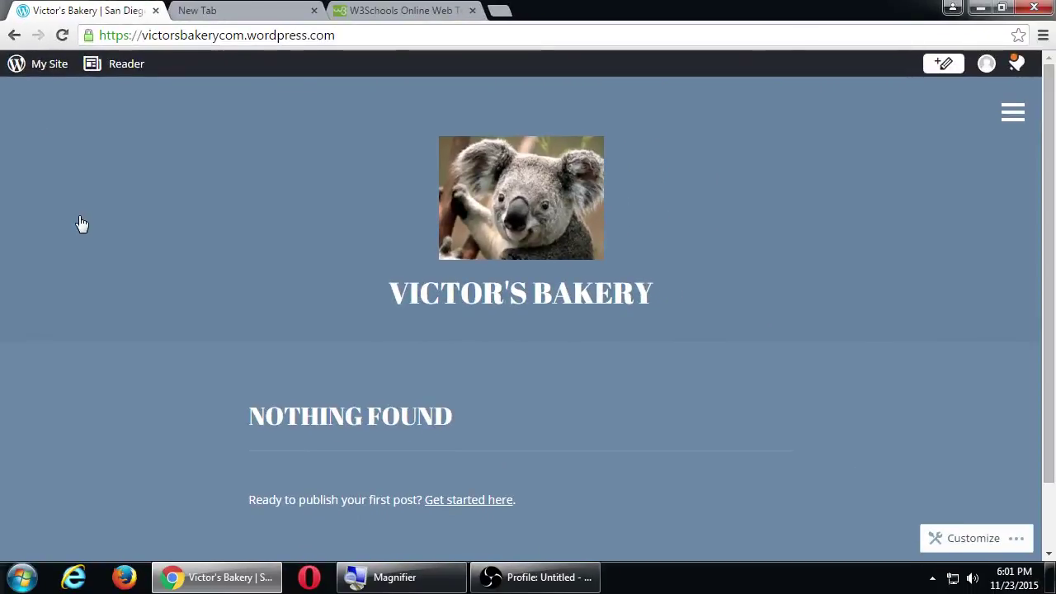
click(81, 223)
click(87, 221)
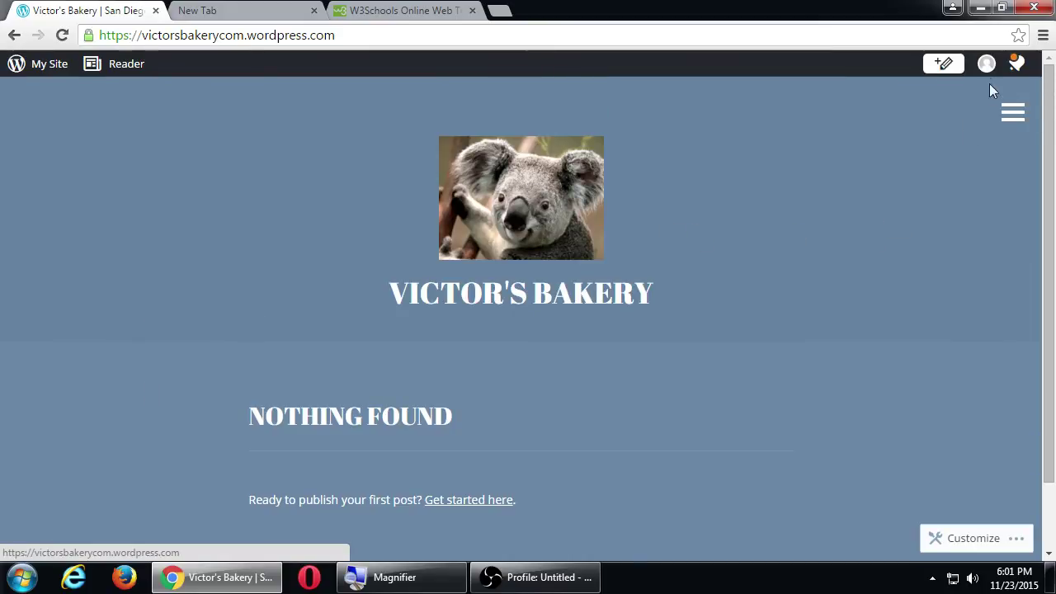
click(1016, 73)
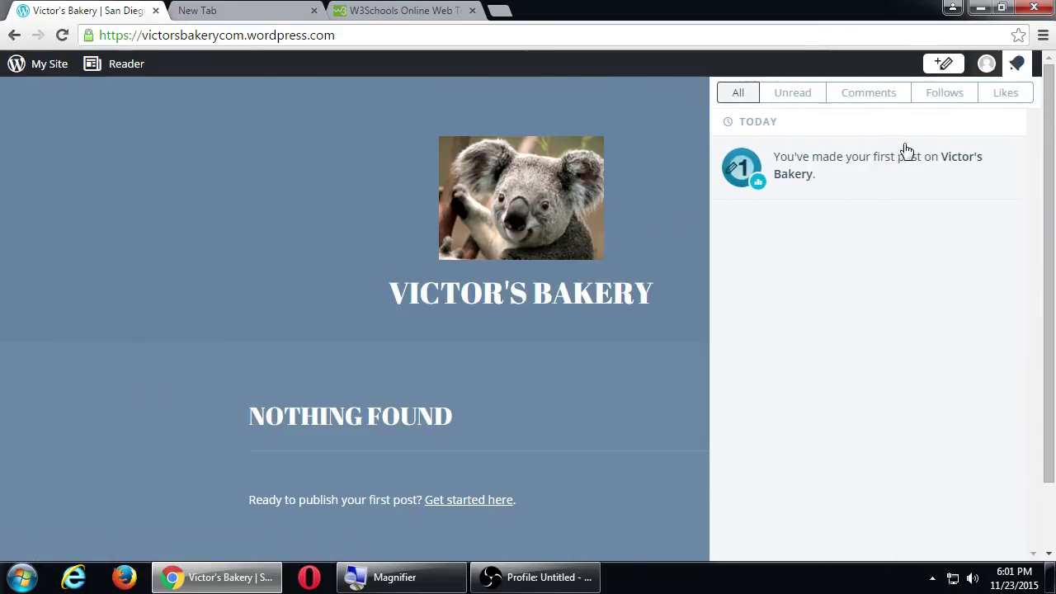
click(819, 183)
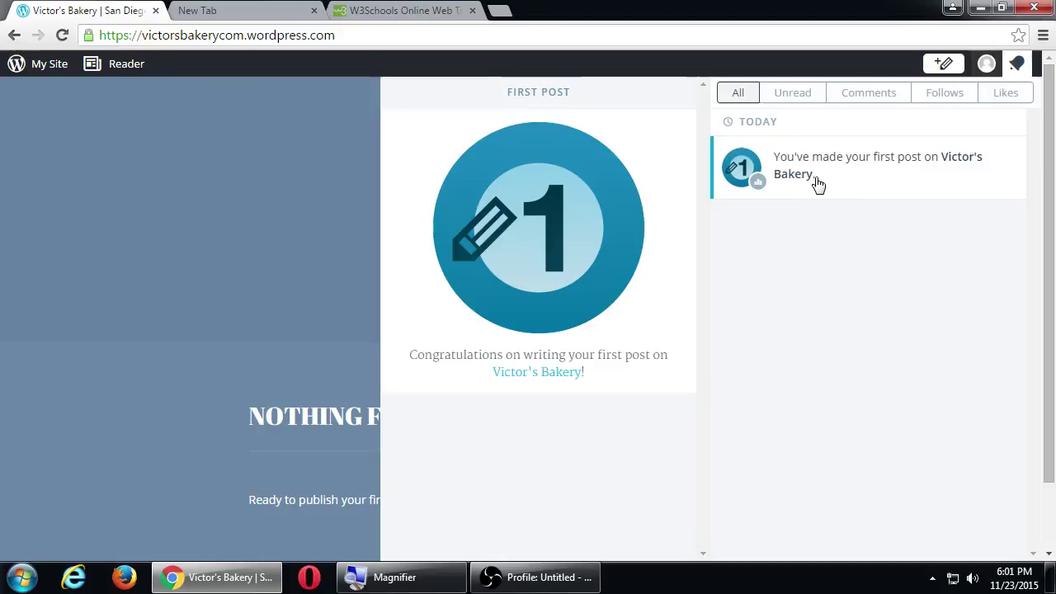
click(556, 373)
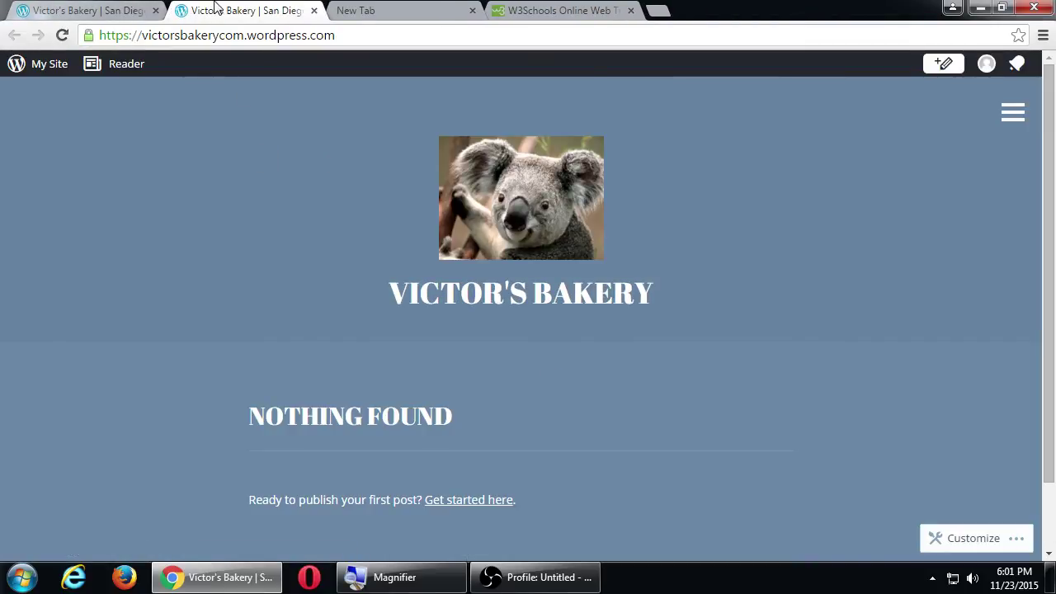
middle_click(188, 8)
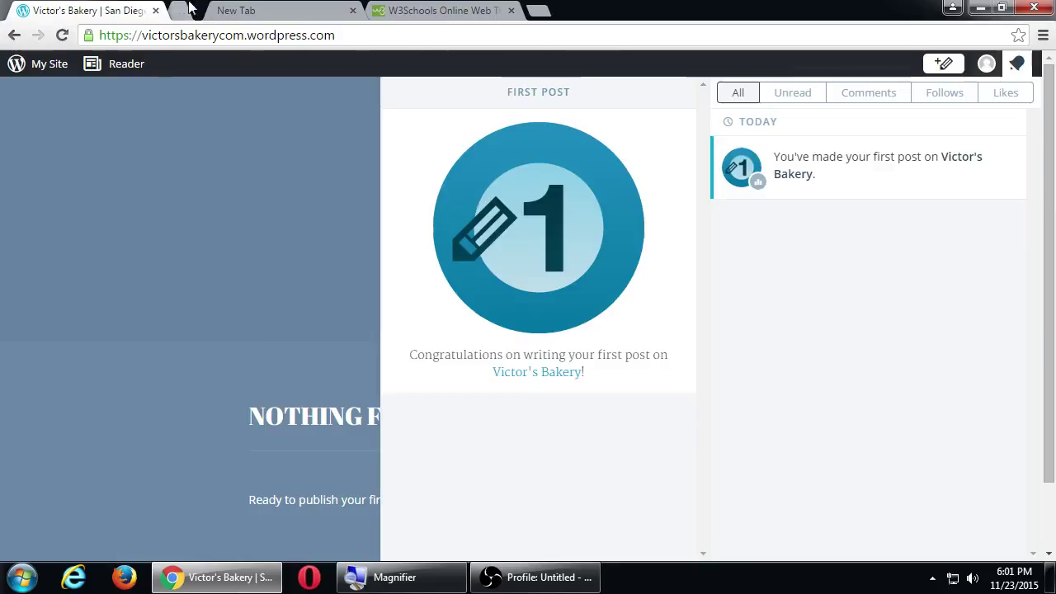
click(113, 189)
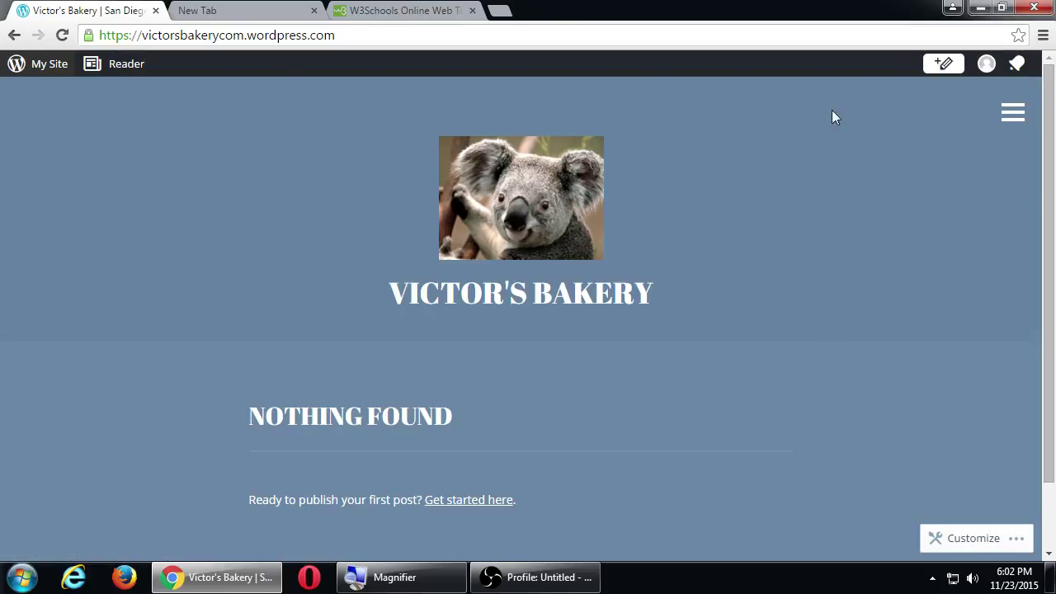
Show the account profile panel from the avatar, closing it once and reopening it.
click(987, 65)
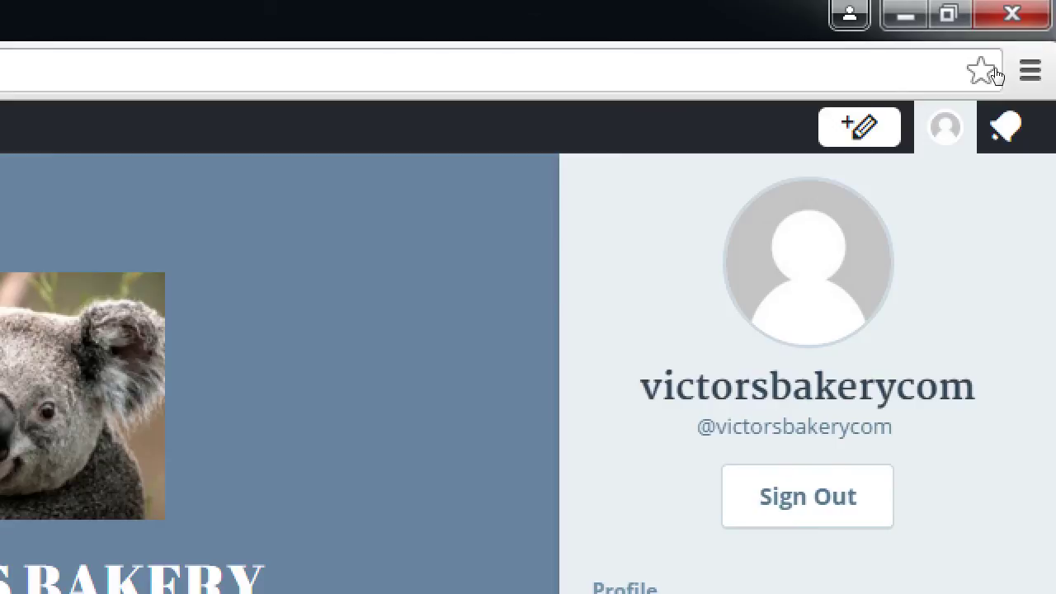
key(Escape)
click(918, 127)
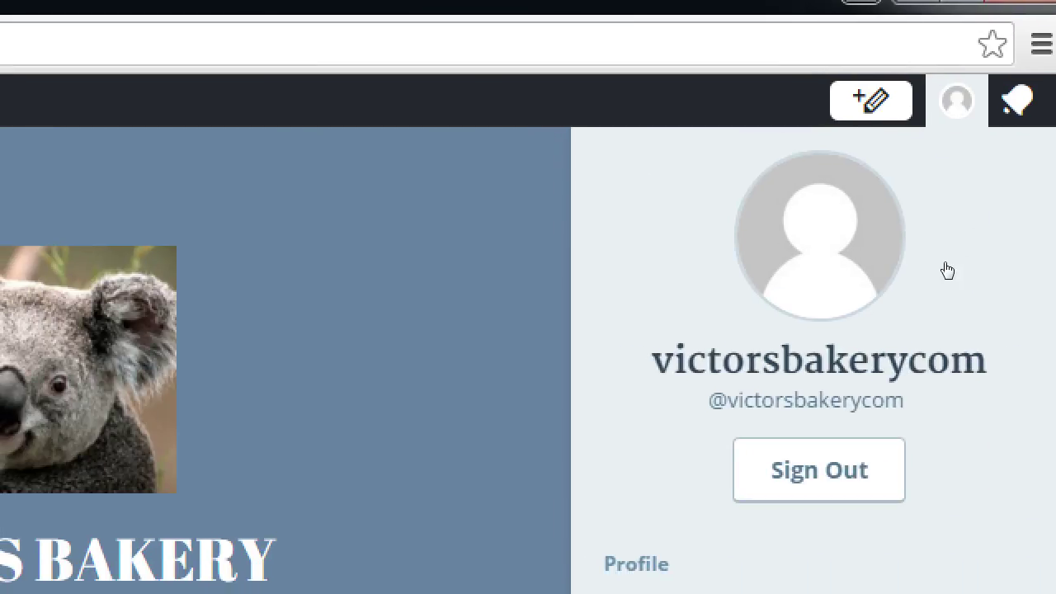